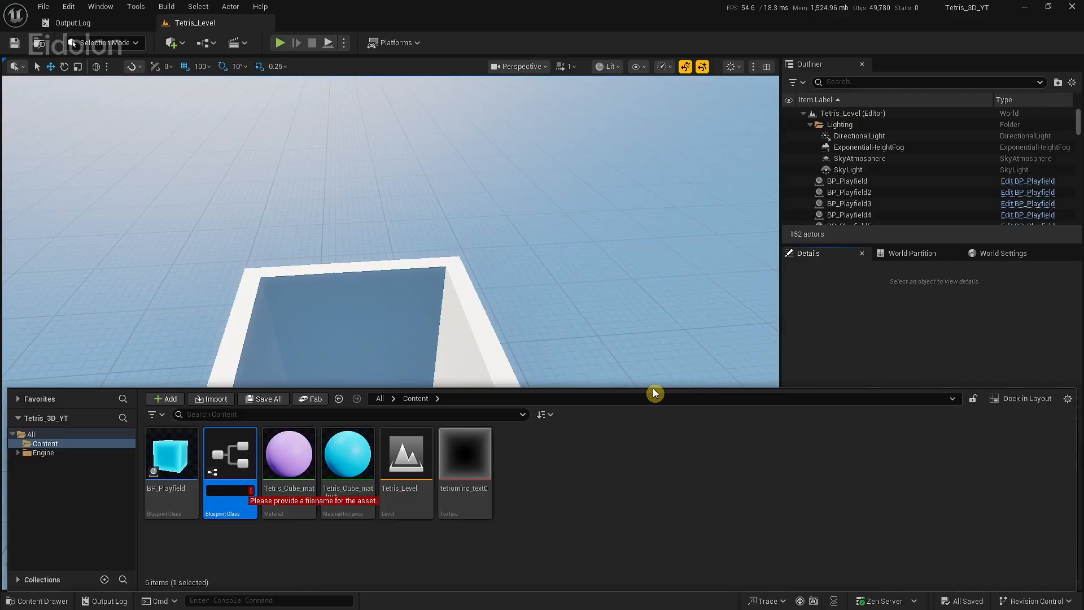
Step: Name the new Blueprint class BP_Tetromino and open it for editing
{"action": "type", "text": "BP_Tetromino"}
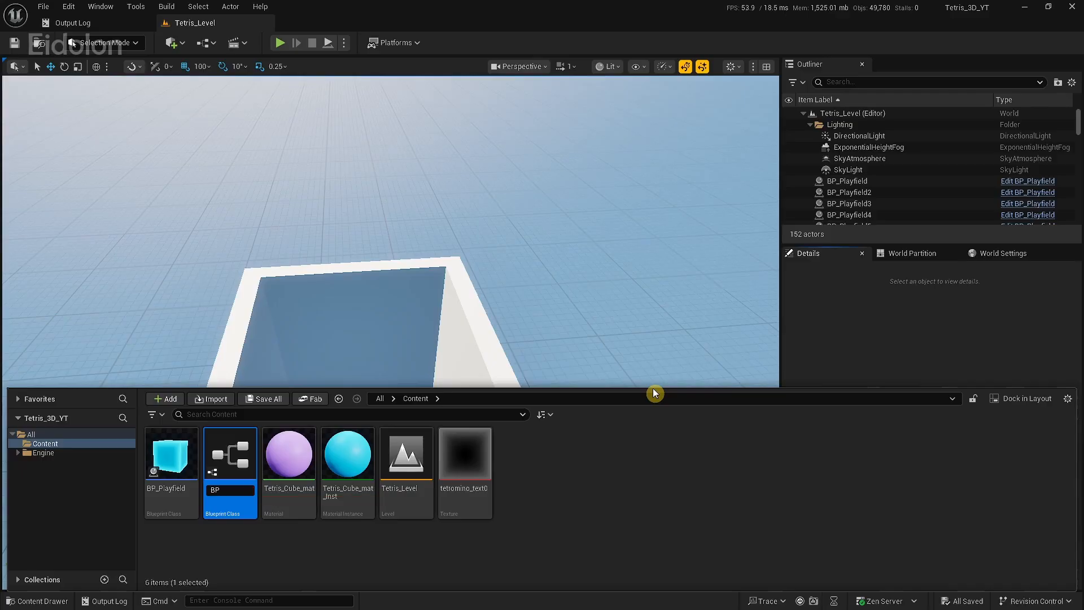
{"action": "key", "text": "Return"}
{"action": "double_click", "coordinate": [235, 452]}
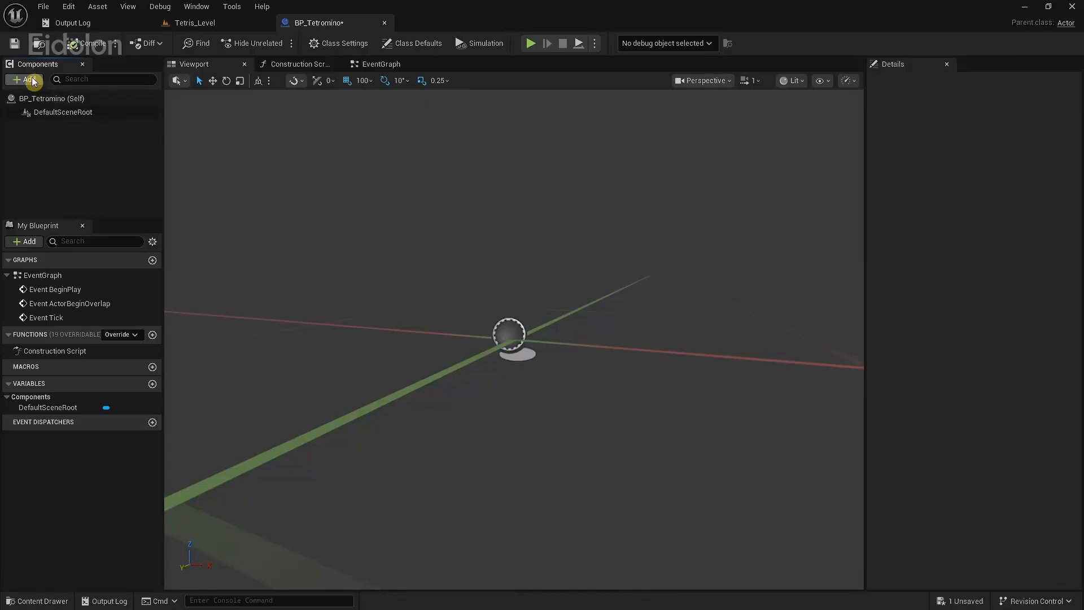
Step: Add a Cube component to BP_Tetromino and make it the root in place of DefaultSceneRoot
{"action": "left_click", "coordinate": [32, 77]}
{"action": "left_click", "coordinate": [66, 223]}
{"action": "left_click", "coordinate": [101, 165]}
{"action": "left_click_drag", "start_coordinate": [43, 126], "coordinate": [55, 113]}
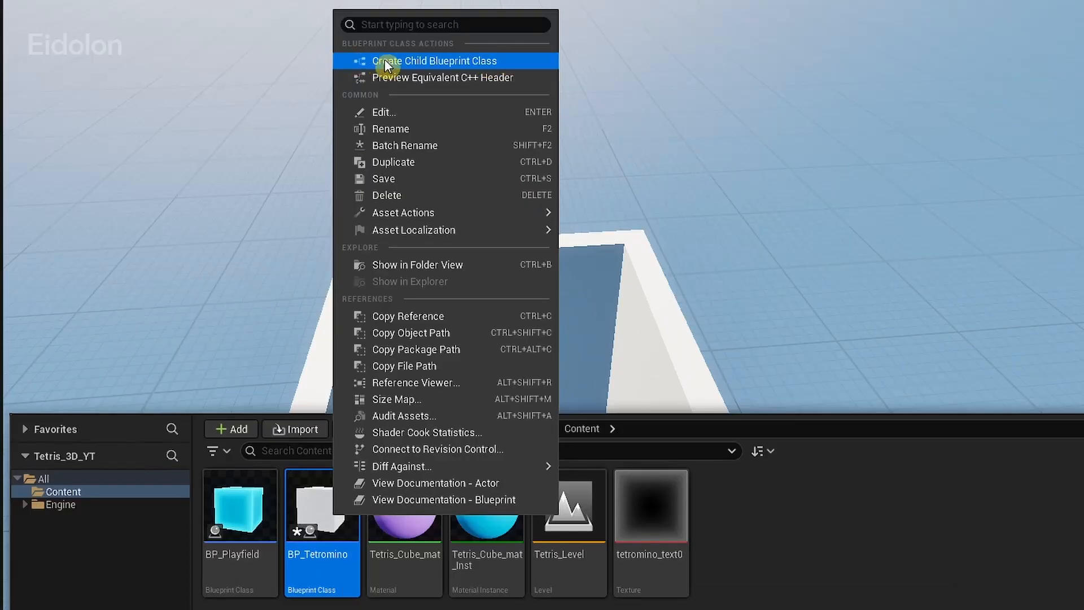
Step: Create two child Blueprint classes of BP_Tetromino named BP_I_Tetromino and BP_O_Tetromino
{"action": "left_click", "coordinate": [517, 58]}
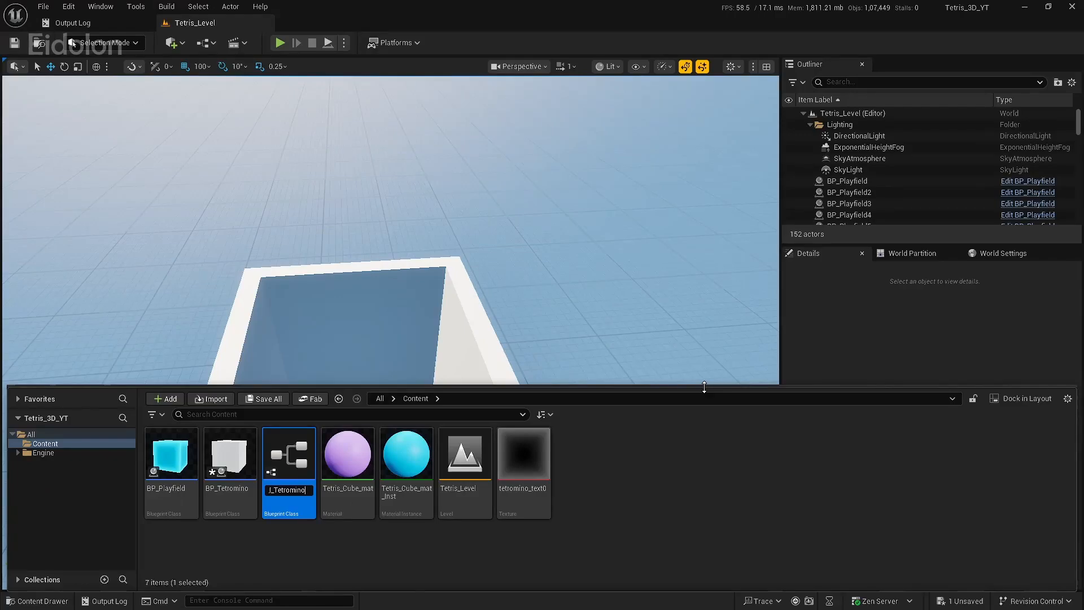
{"action": "key", "text": "Return"}
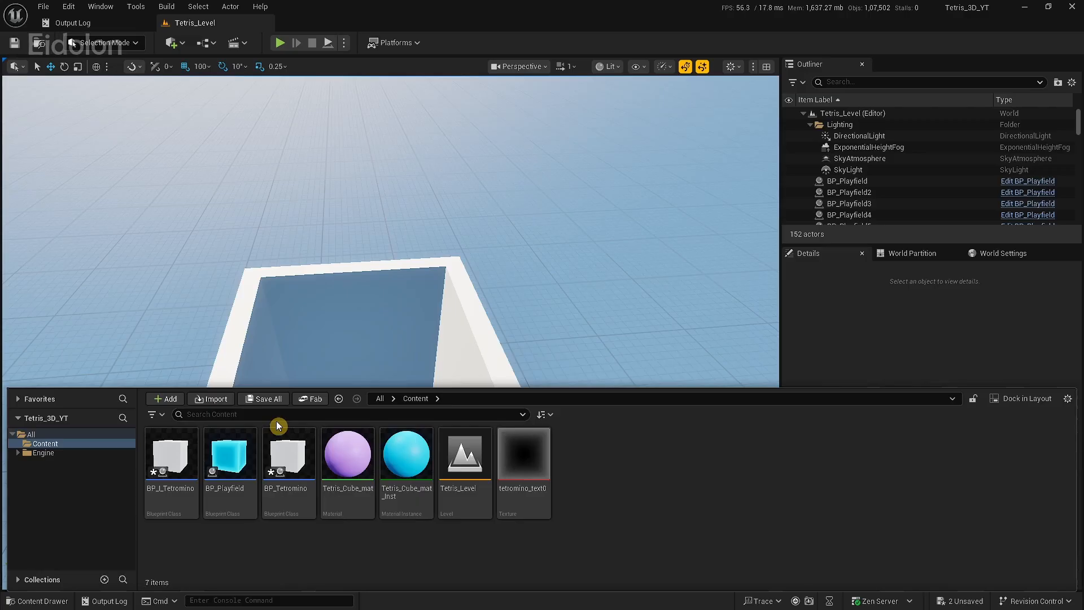
{"action": "right_click", "coordinate": [295, 454]}
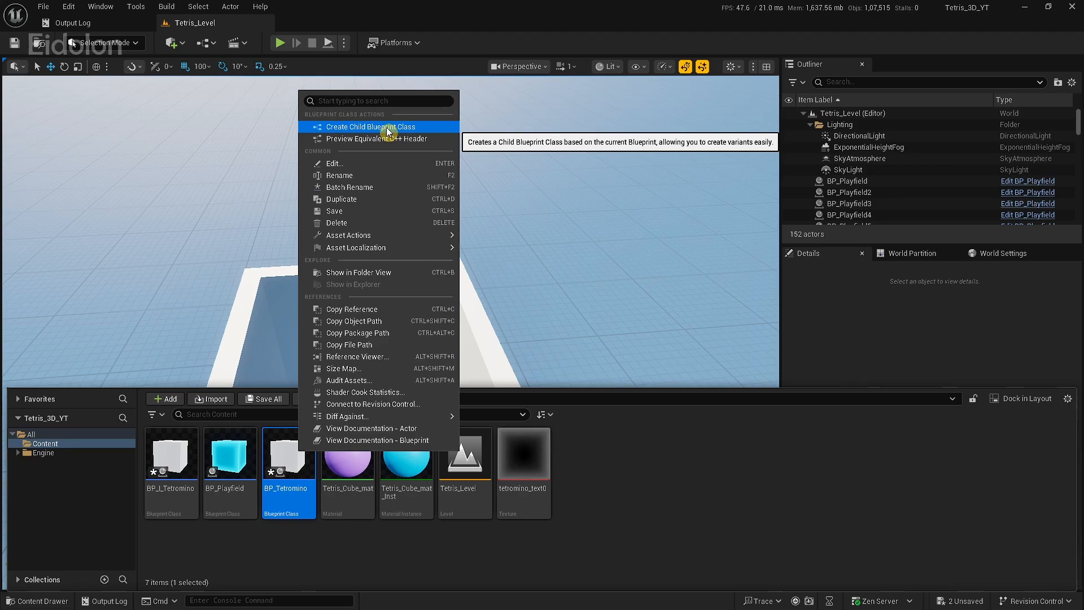
{"action": "left_click", "coordinate": [387, 127]}
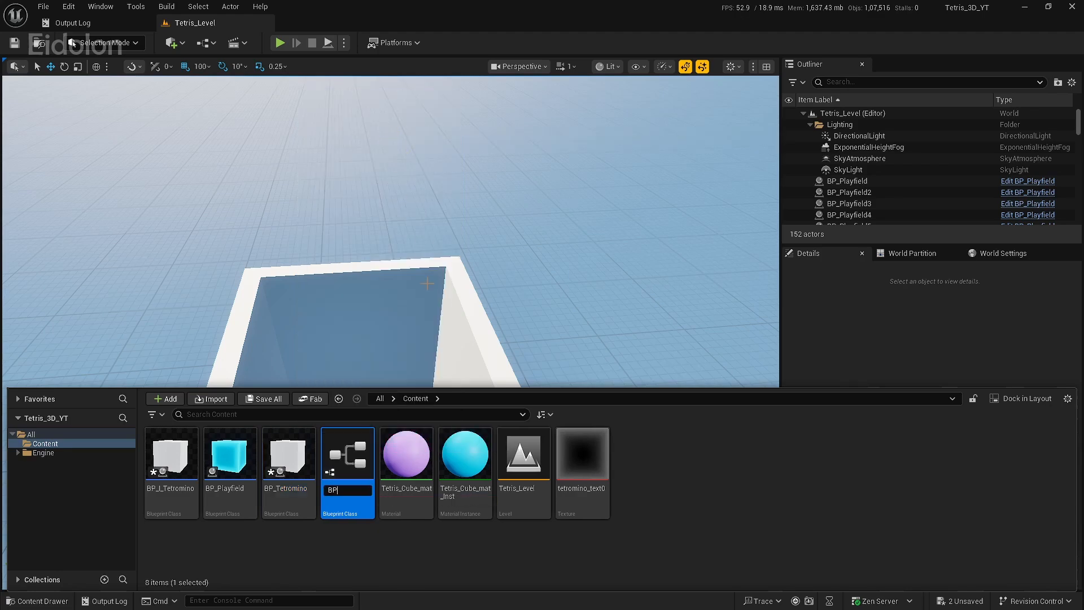
{"action": "type", "text": "o"}
{"action": "key", "text": "Return"}
Step: Create a child Blueprint class of BP_Tetromino named BP_L_Tetromino
{"action": "right_click", "coordinate": [363, 471]}
{"action": "left_click", "coordinate": [480, 144]}
{"action": "key", "text": "End"}
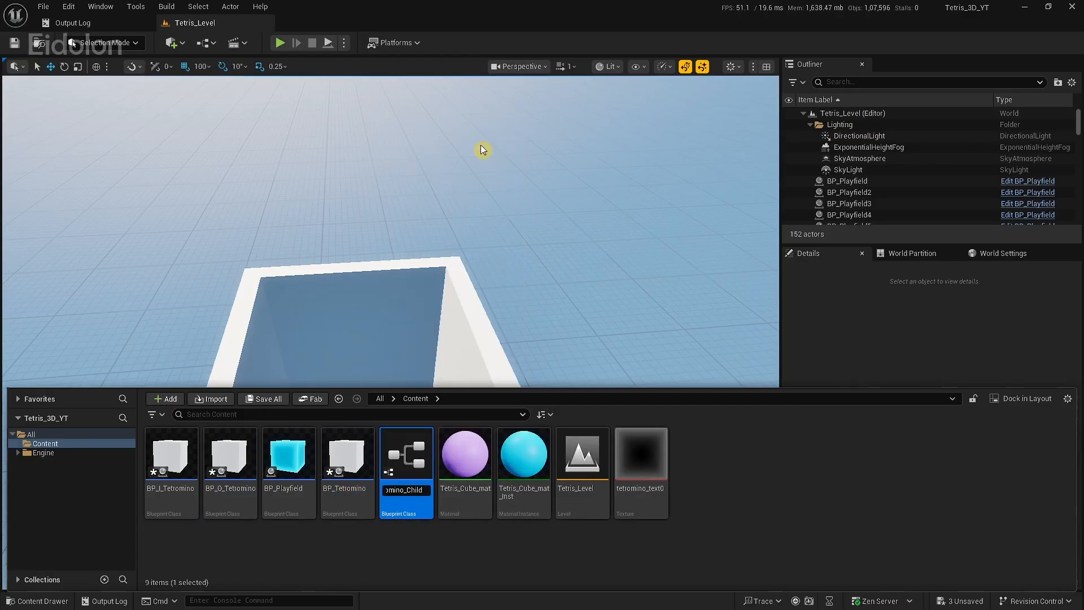
{"action": "key", "text": "BackSpace"}
{"action": "key", "text": "BackSpace"}
{"action": "key", "text": "BackSpace"}
{"action": "key", "text": "BackSpace"}
{"action": "key", "text": "BackSpace"}
{"action": "key", "text": "BackSpace"}
{"action": "key", "text": "Left"}
{"action": "key", "text": "Left"}
{"action": "key", "text": "Left"}
{"action": "key", "text": "Left"}
{"action": "key", "text": "Left"}
{"action": "key", "text": "Left"}
{"action": "key", "text": "Left"}
{"action": "key", "text": "Left"}
{"action": "key", "text": "Left"}
{"action": "type", "text": "L_"}
{"action": "key", "text": "Return"}
Step: Create a child Blueprint class of BP_Tetromino named BP_S_Tetromino
{"action": "right_click", "coordinate": [412, 471]}
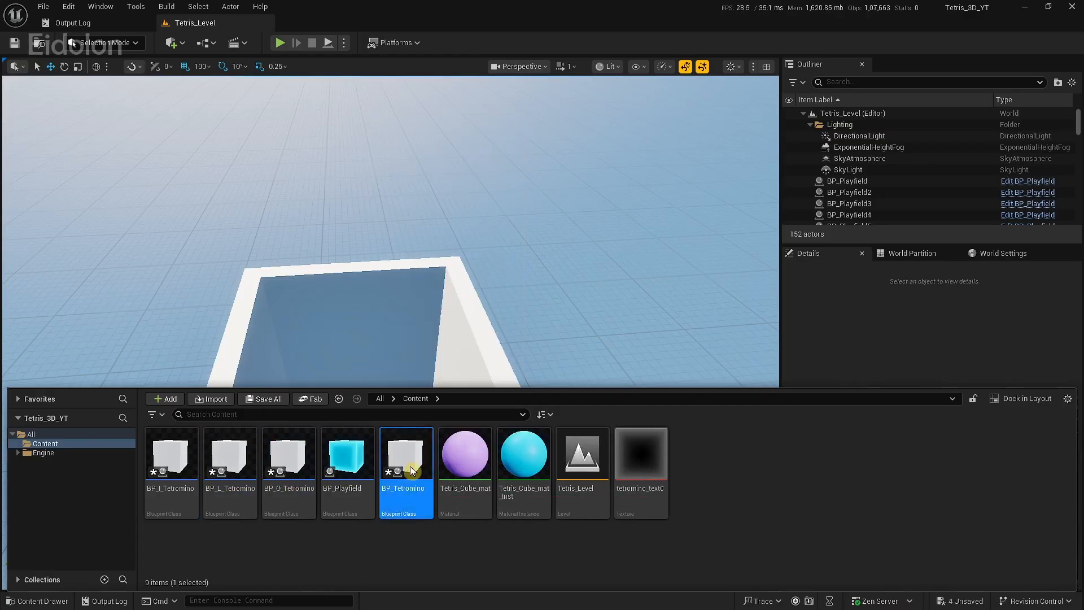
{"action": "left_click", "coordinate": [510, 148]}
{"action": "key", "text": "End"}
{"action": "key", "text": "BackSpace"}
{"action": "key", "text": "BackSpace"}
{"action": "key", "text": "BackSpace"}
{"action": "key", "text": "BackSpace"}
{"action": "key", "text": "BackSpace"}
{"action": "key", "text": "BackSpace"}
{"action": "key", "text": "Left"}
{"action": "key", "text": "Left"}
{"action": "key", "text": "Left"}
{"action": "key", "text": "Left"}
{"action": "key", "text": "Left"}
{"action": "key", "text": "Left"}
{"action": "key", "text": "Left"}
{"action": "key", "text": "Left"}
{"action": "key", "text": "Left"}
{"action": "type", "text": "S_"}
{"action": "key", "text": "Return"}
Step: Create a child Blueprint class of BP_Tetromino named BP_T_Tetromino
{"action": "right_click", "coordinate": [466, 471]}
{"action": "left_click", "coordinate": [584, 255]}
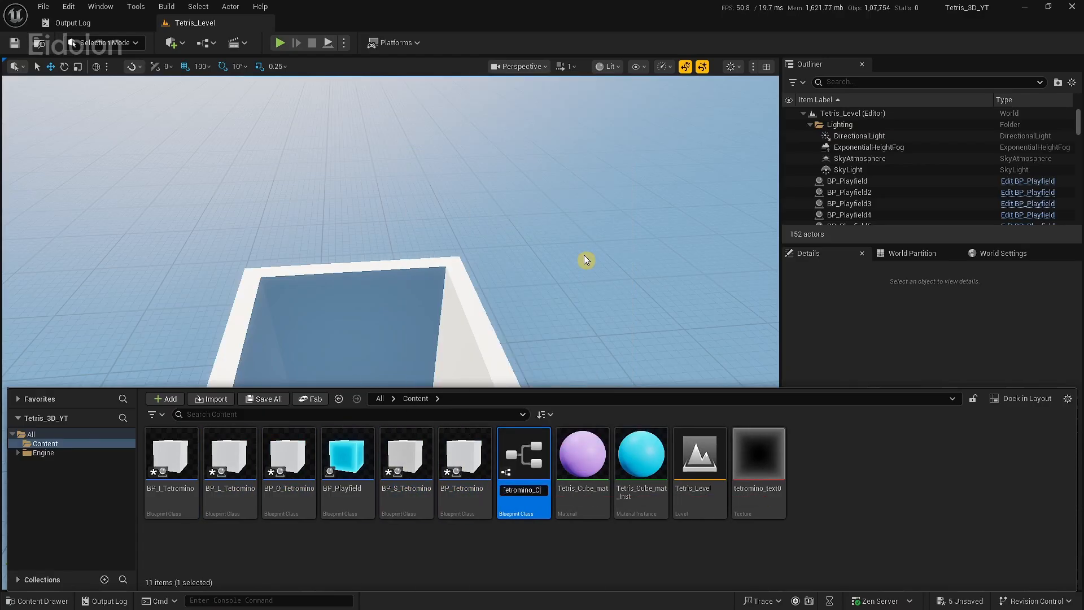
{"action": "key", "text": "End"}
{"action": "key", "text": "BackSpace"}
{"action": "key", "text": "BackSpace"}
{"action": "key", "text": "BackSpace"}
{"action": "key", "text": "BackSpace"}
{"action": "key", "text": "BackSpace"}
{"action": "key", "text": "BackSpace"}
{"action": "key", "text": "Left"}
{"action": "key", "text": "Left"}
{"action": "key", "text": "Left"}
{"action": "key", "text": "Left"}
{"action": "key", "text": "Left"}
{"action": "key", "text": "Left"}
{"action": "key", "text": "Left"}
{"action": "key", "text": "Left"}
{"action": "key", "text": "Left"}
{"action": "type", "text": "T_"}
{"action": "key", "text": "Return"}
{"action": "left_click", "coordinate": [506, 547]}
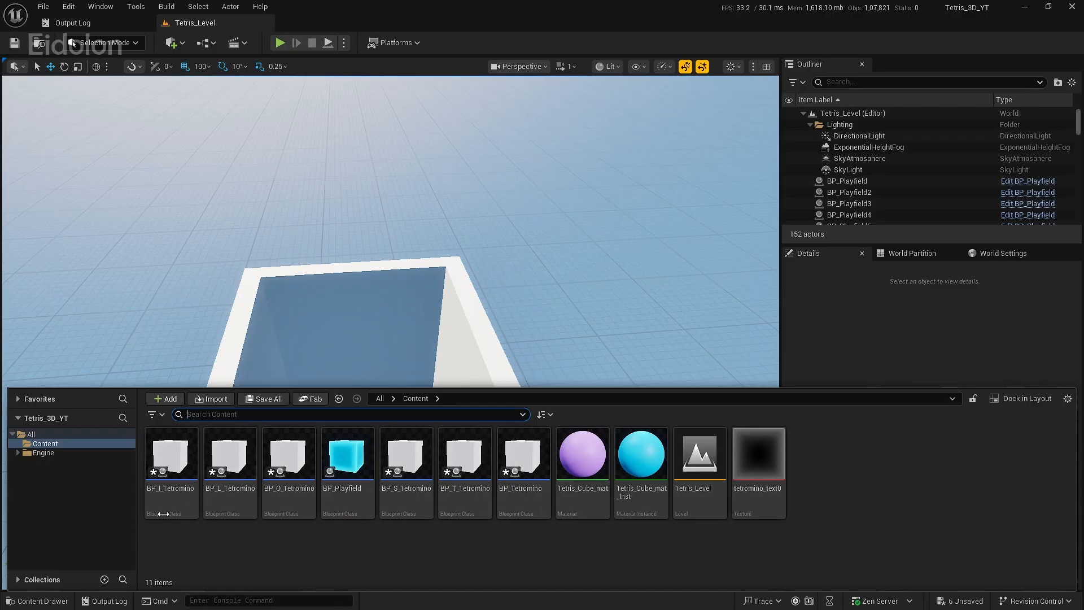
Step: Create a folder named Tetromino_Pieces in the Content folder
{"action": "right_click", "coordinate": [848, 466]}
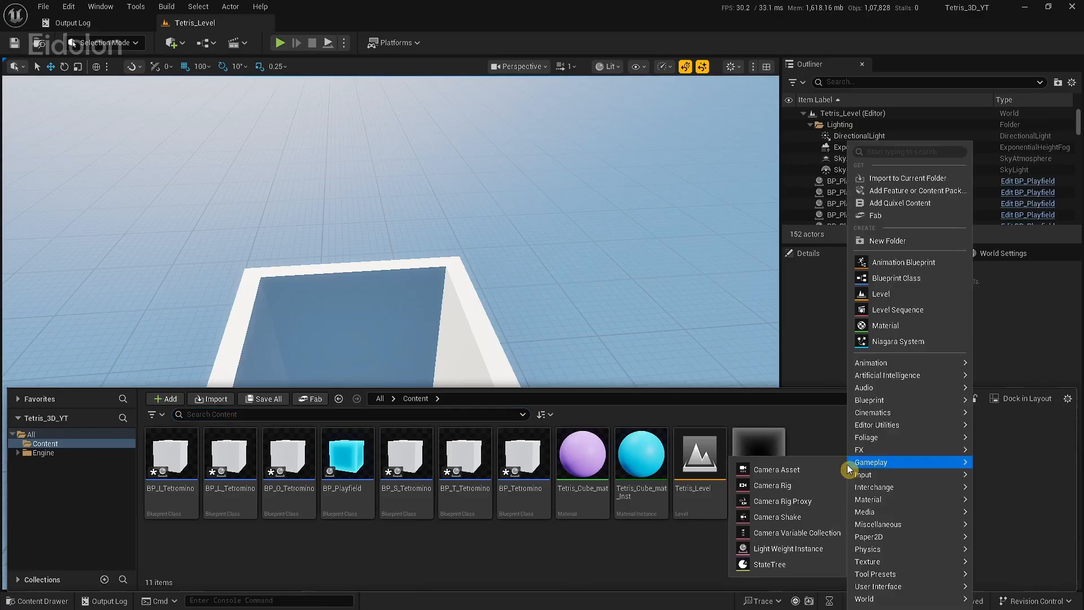
{"action": "left_click", "coordinate": [920, 242]}
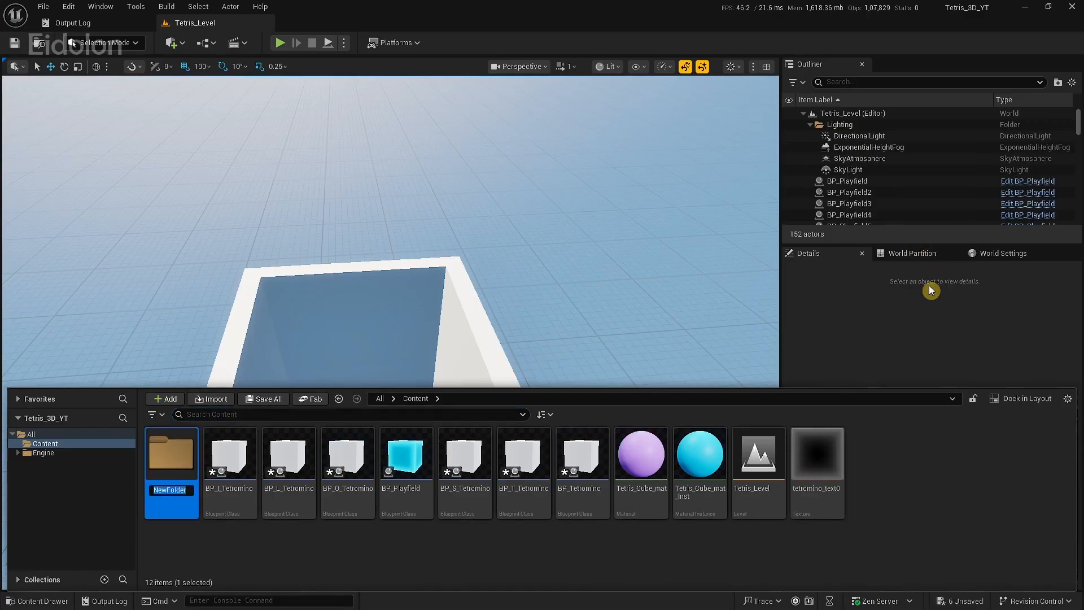
{"action": "key", "text": "BackSpace"}
{"action": "type", "text": "Tetromino_Pieces"}
{"action": "key", "text": "Return"}
Step: Move BP_Tetromino and its five child Blueprints into the Tetromino_Pieces folder and update the folder's redirector references
{"action": "left_click", "coordinate": [582, 457]}
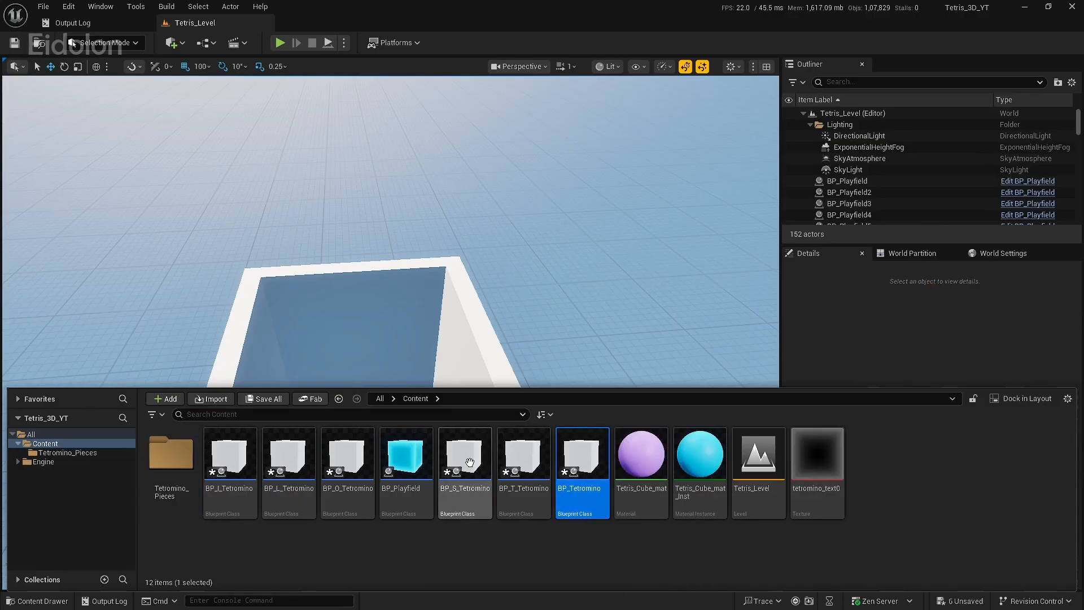
{"action": "left_click", "coordinate": [524, 457], "text": "ctrl"}
{"action": "left_click", "coordinate": [465, 458], "text": "ctrl"}
{"action": "left_click", "coordinate": [341, 460], "text": "ctrl"}
{"action": "left_click", "coordinate": [289, 458], "text": "ctrl"}
{"action": "left_click", "coordinate": [231, 458], "text": "ctrl"}
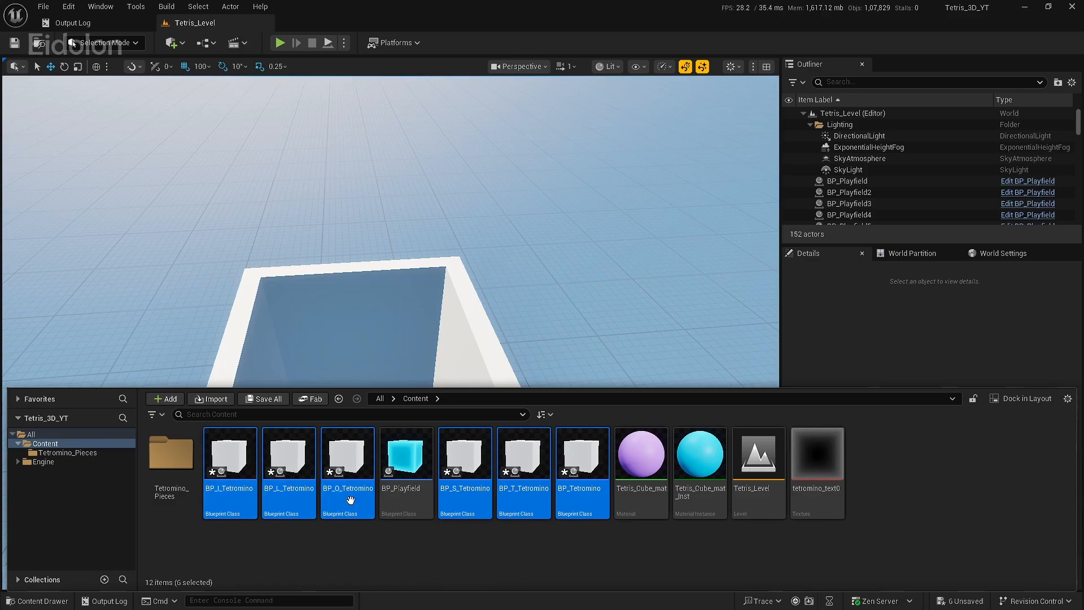
{"action": "left_click_drag", "start_coordinate": [350, 508], "coordinate": [180, 449]}
{"action": "left_click", "coordinate": [201, 546]}
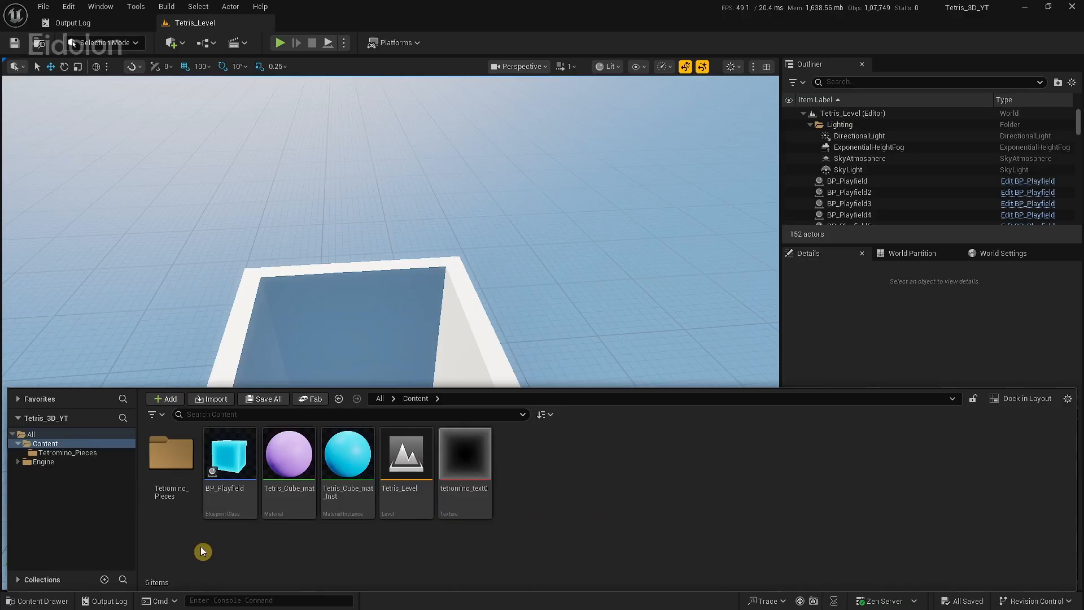
{"action": "right_click", "coordinate": [167, 463]}
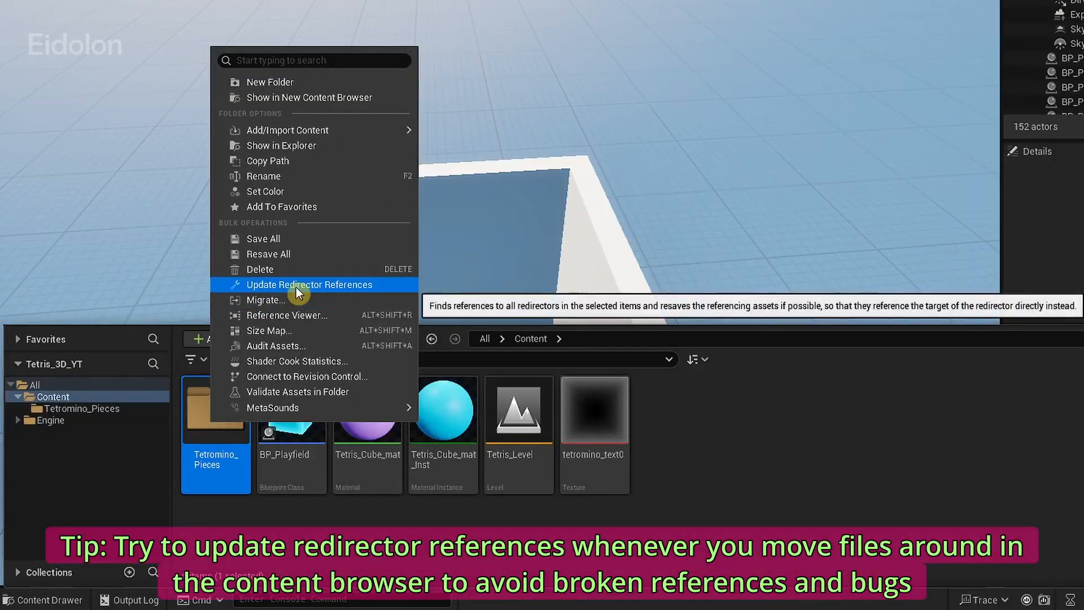
{"action": "left_click", "coordinate": [358, 284]}
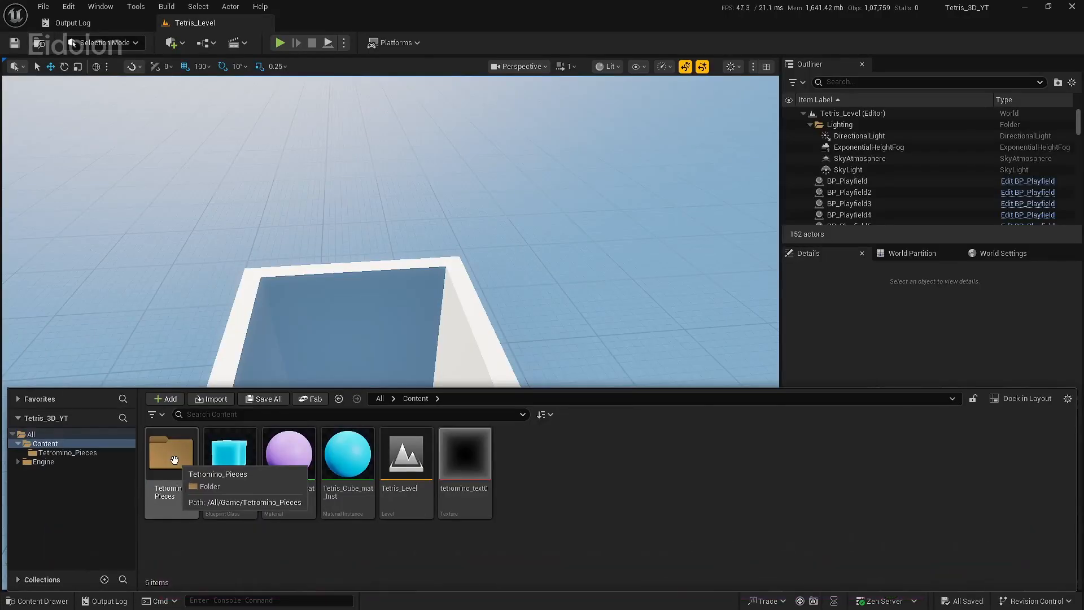
Step: Open BP_I_Tetromino from the Tetromino_Pieces folder in the full Blueprint editor and show its 3D preview
{"action": "double_click", "coordinate": [174, 460]}
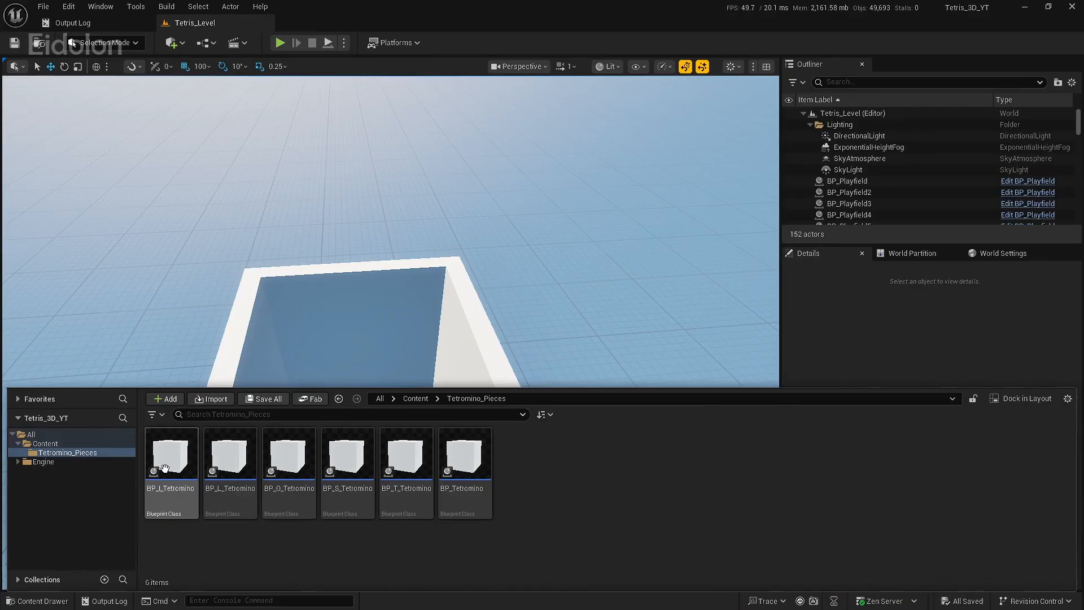
{"action": "mouse_move", "coordinate": [165, 468]}
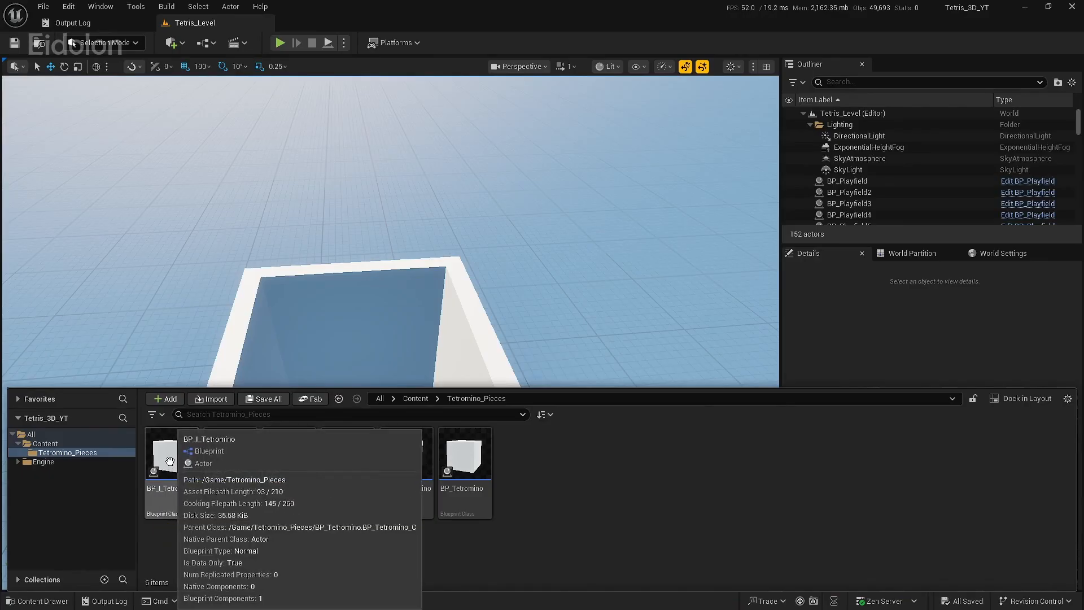
{"action": "double_click", "coordinate": [170, 467]}
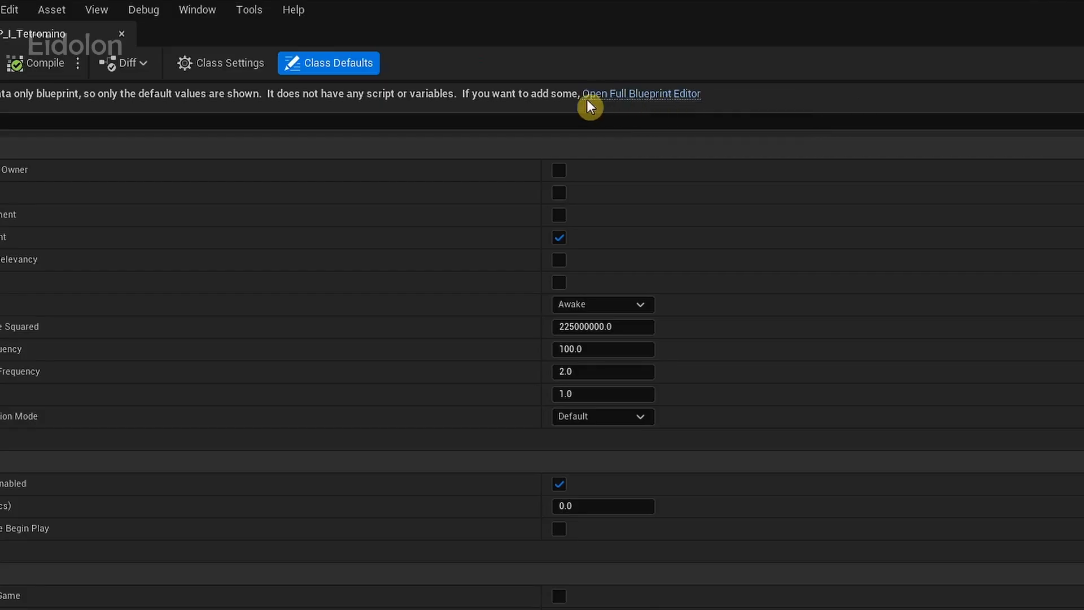
{"action": "left_click", "coordinate": [637, 93]}
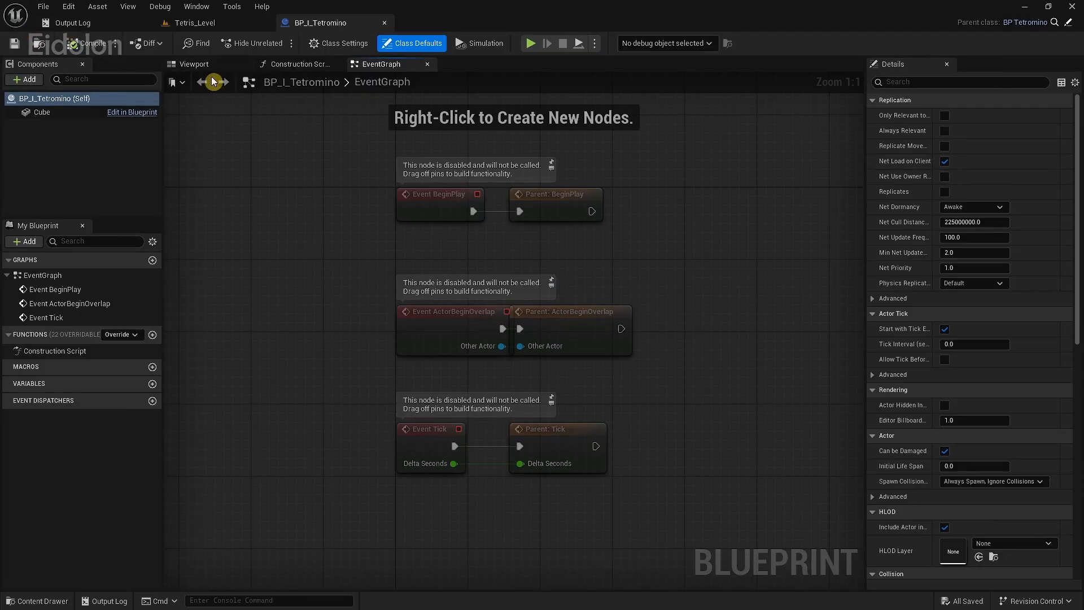
{"action": "left_click", "coordinate": [194, 64]}
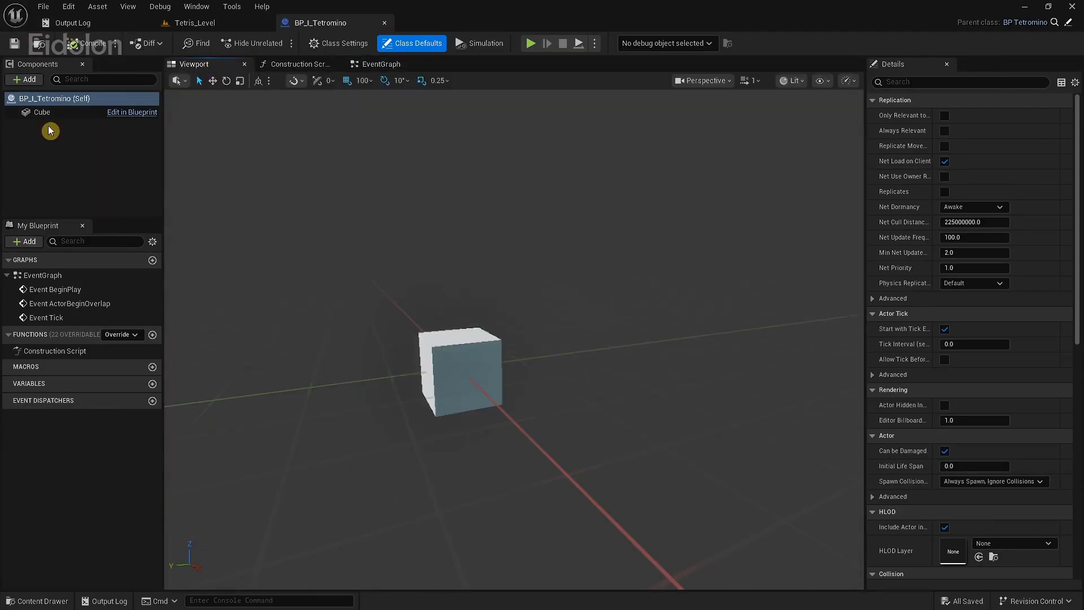
Step: Add a Cube component to BP_I_Tetromino and move it up to Z 100, on top of the root cube
{"action": "left_click", "coordinate": [29, 79]}
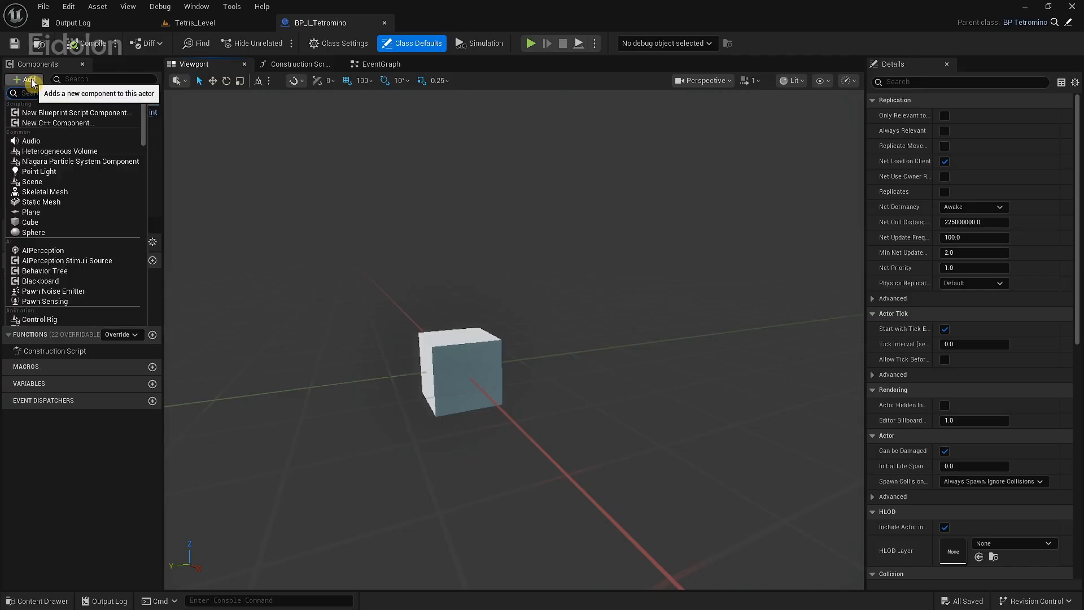
{"action": "left_click", "coordinate": [63, 222]}
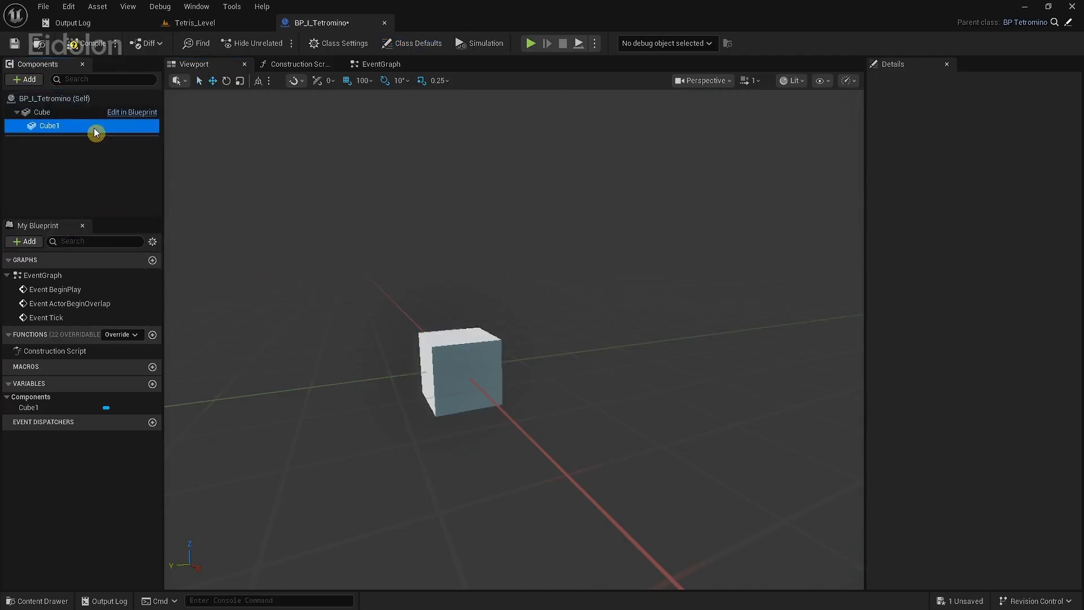
{"action": "left_click_drag", "start_coordinate": [458, 300], "coordinate": [356, 255]}
Step: Add two more cubes under the root Cube and stack them below it, with the lowest at Z -200
{"action": "left_click", "coordinate": [29, 79]}
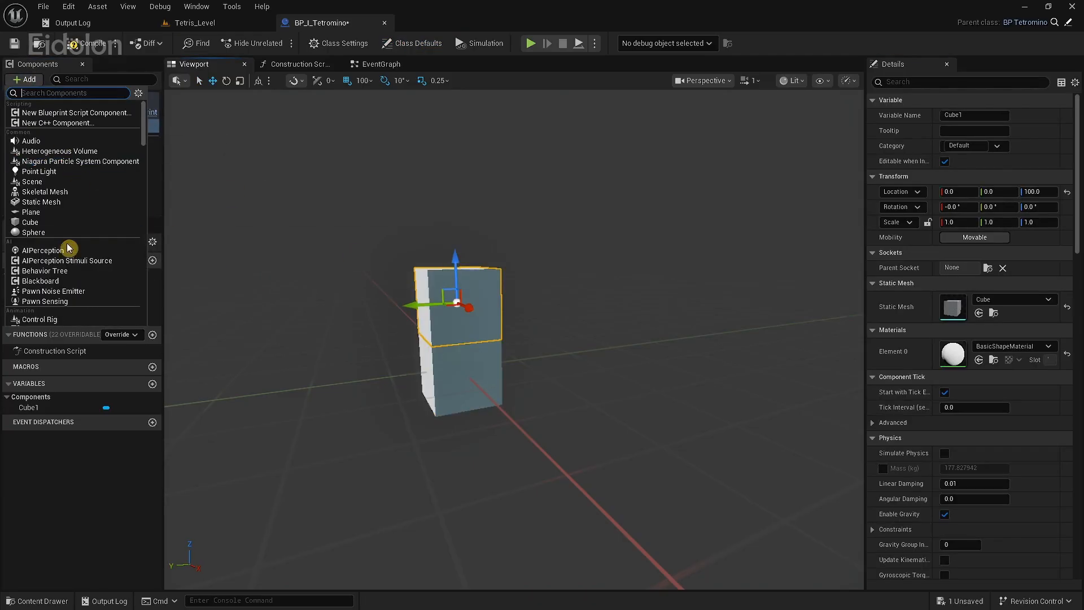
{"action": "left_click", "coordinate": [57, 222]}
{"action": "left_click", "coordinate": [104, 177]}
{"action": "left_click_drag", "start_coordinate": [56, 139], "coordinate": [70, 114]}
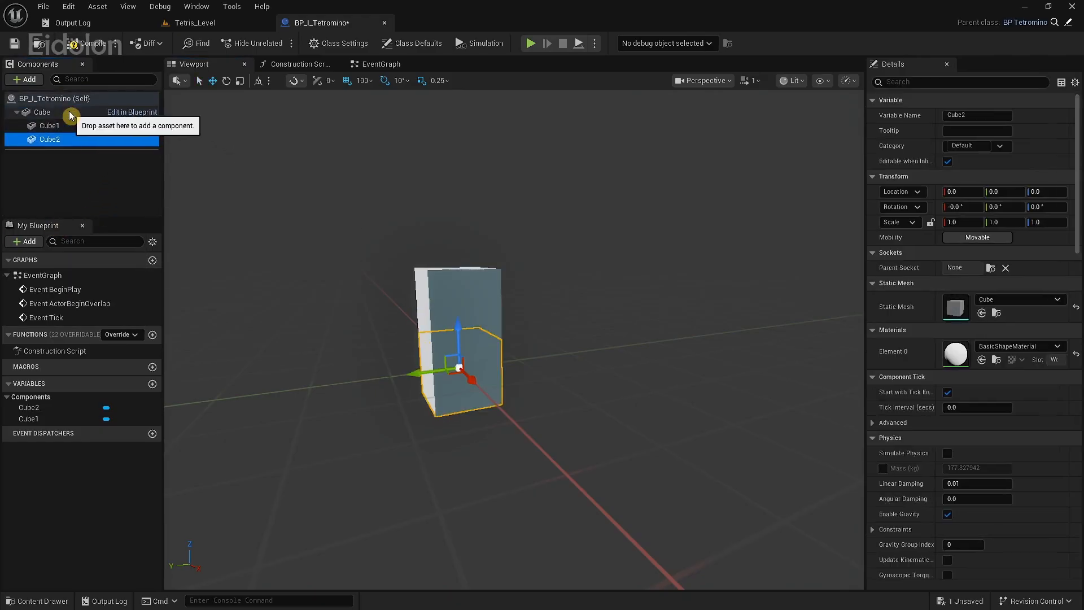
{"action": "left_click_drag", "start_coordinate": [456, 333], "coordinate": [445, 454]}
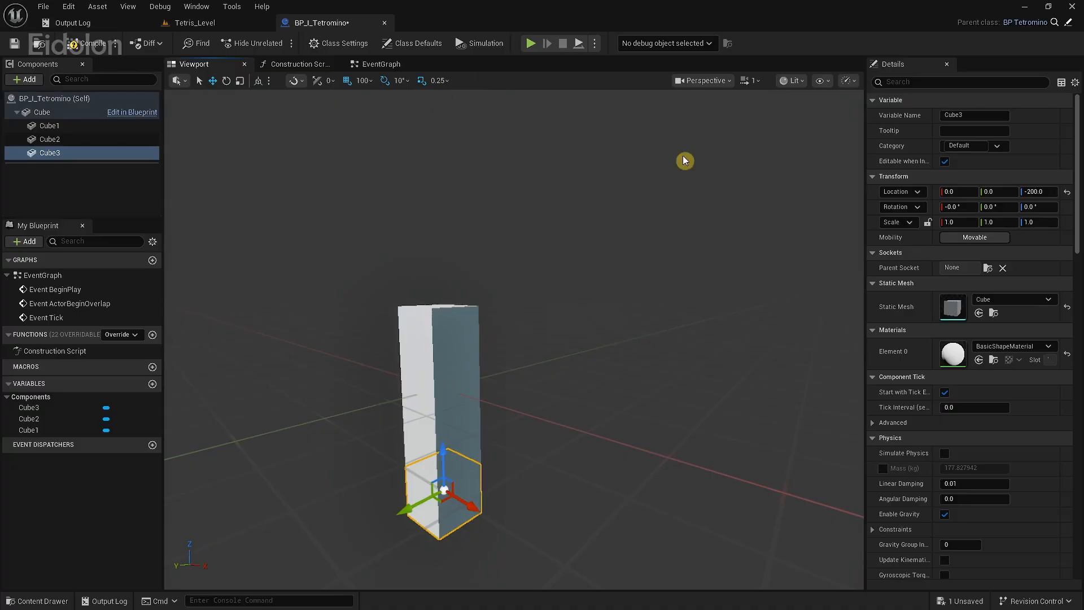
{"action": "left_click", "coordinate": [220, 24]}
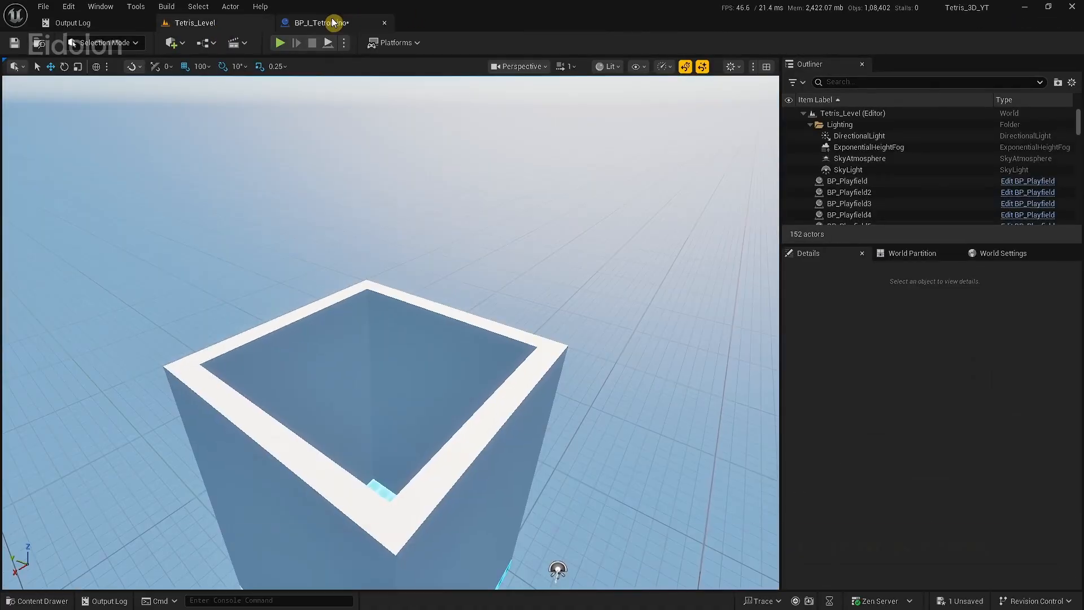
{"action": "left_click", "coordinate": [322, 23]}
{"action": "right_click_drag", "start_coordinate": [514, 339], "coordinate": [539, 339]}
{"action": "right_click_drag", "start_coordinate": [583, 209], "coordinate": [608, 301]}
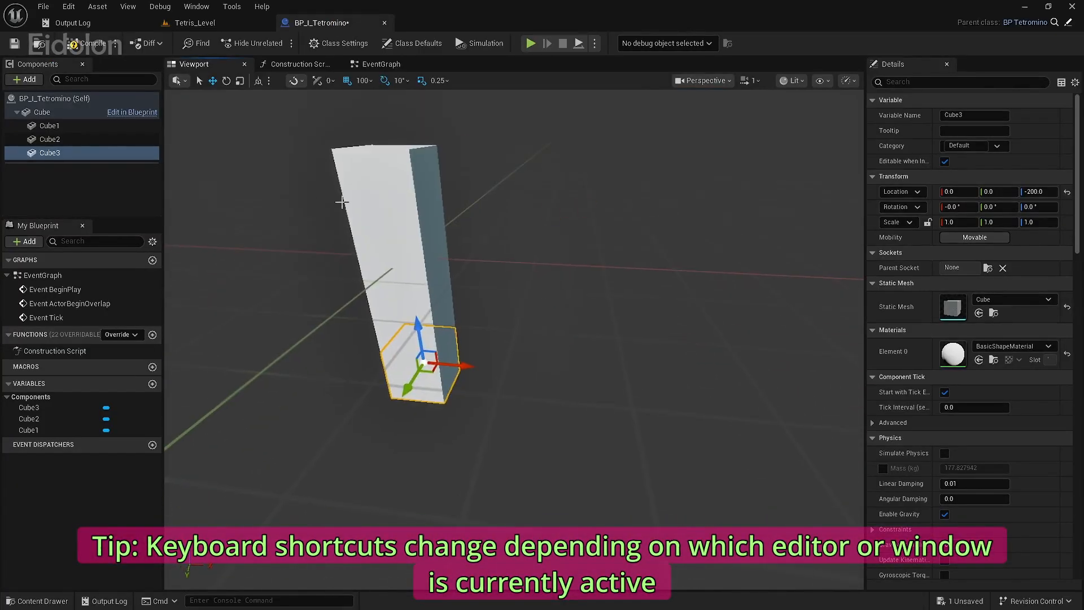
{"action": "left_click", "coordinate": [123, 177]}
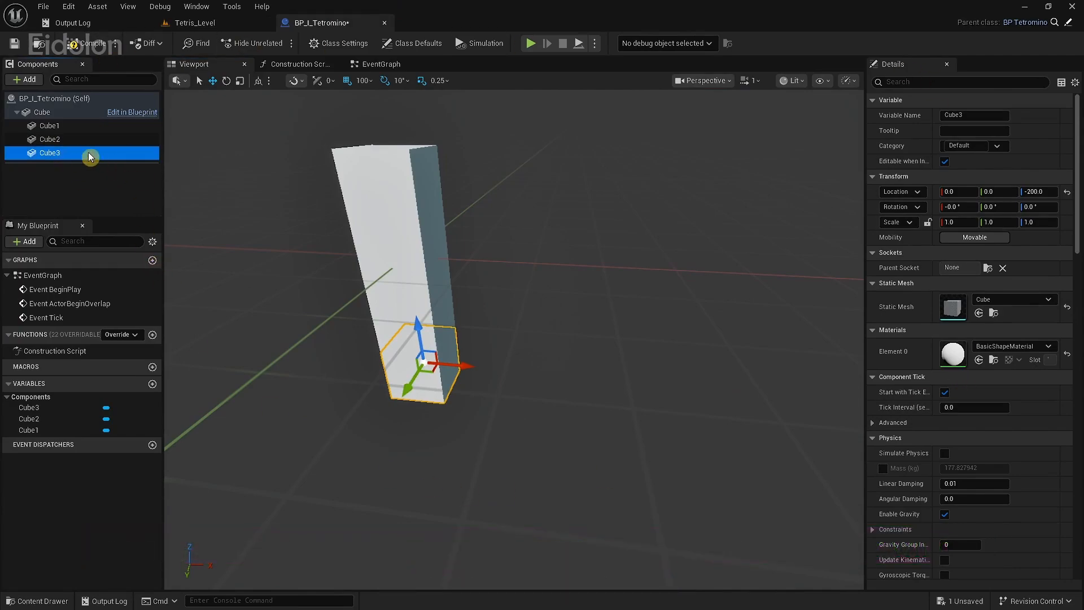
{"action": "left_click", "coordinate": [194, 24]}
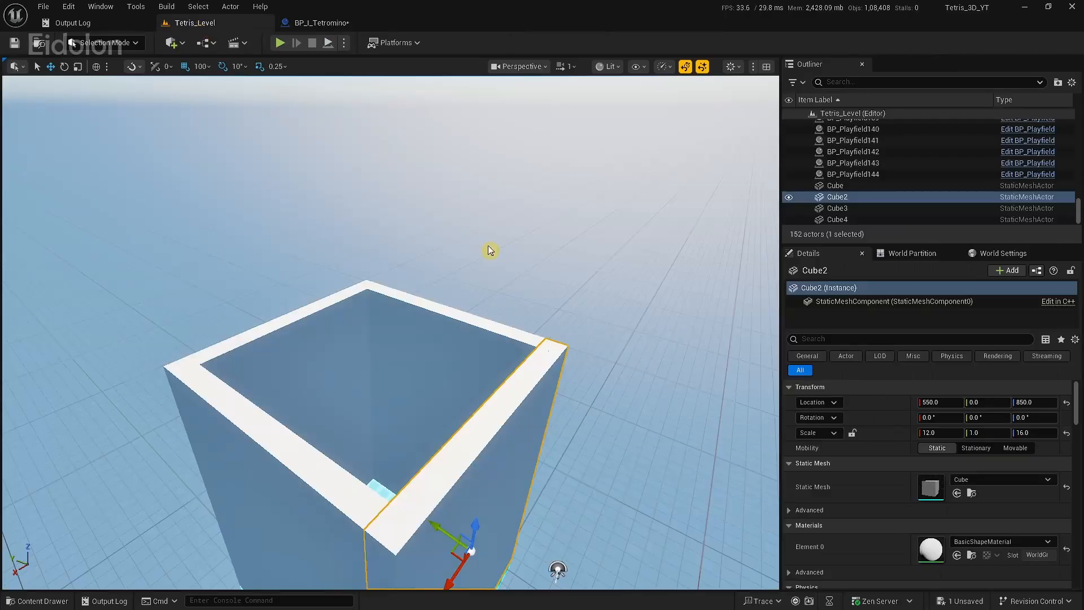
{"action": "key", "text": "w"}
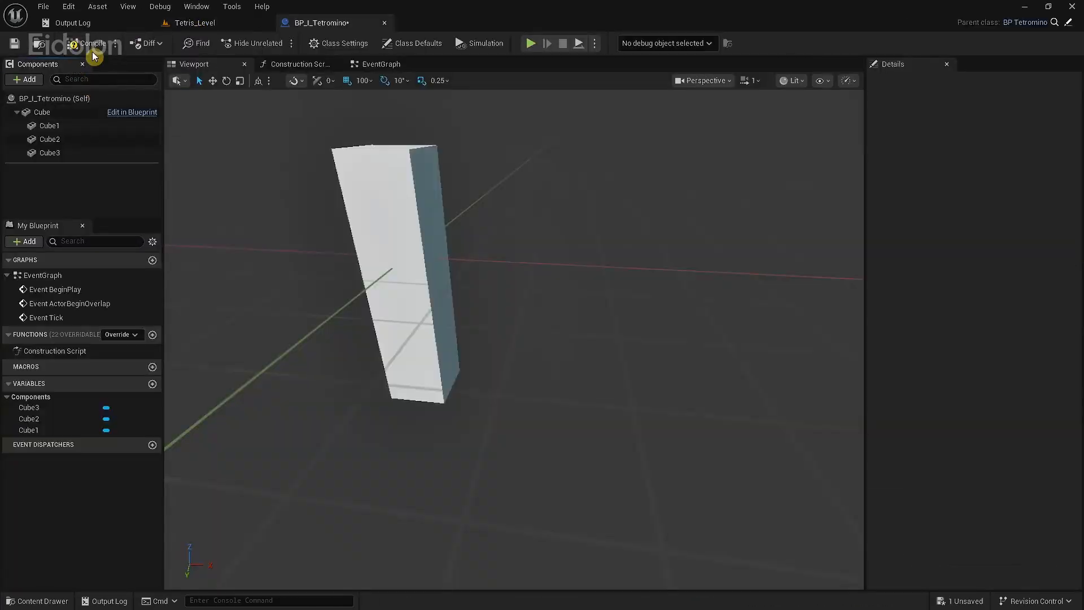
Step: Compile BP_I_Tetromino, then create a material instance from Tetris_Cube_mat in the Content folder with its default name and open it
{"action": "left_click", "coordinate": [92, 45]}
{"action": "left_click", "coordinate": [39, 601]}
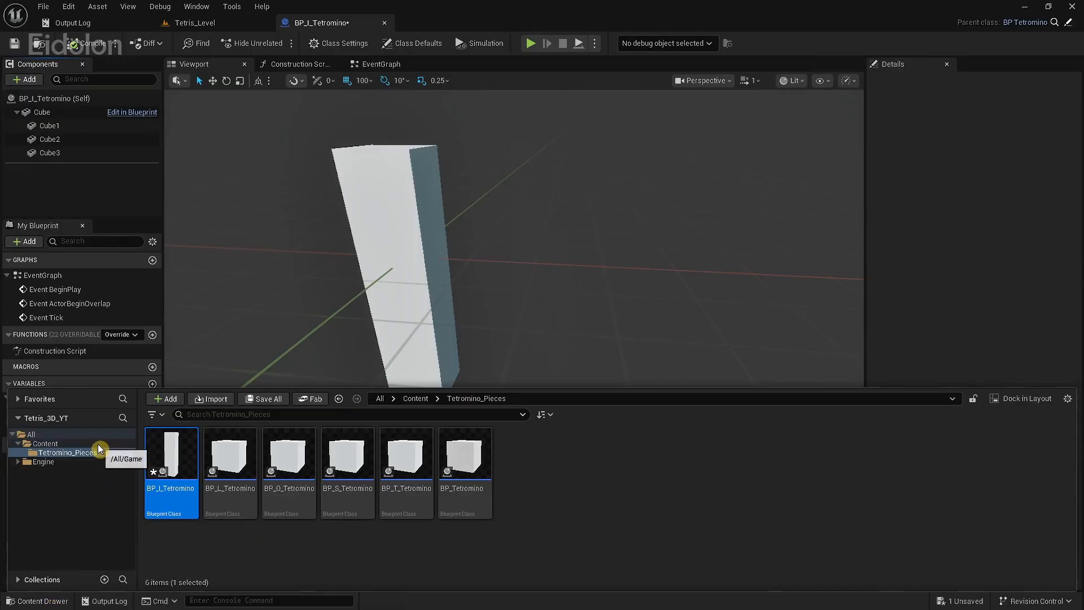
{"action": "right_click", "coordinate": [572, 468]}
{"action": "key", "text": "Escape"}
{"action": "left_click", "coordinate": [416, 398]}
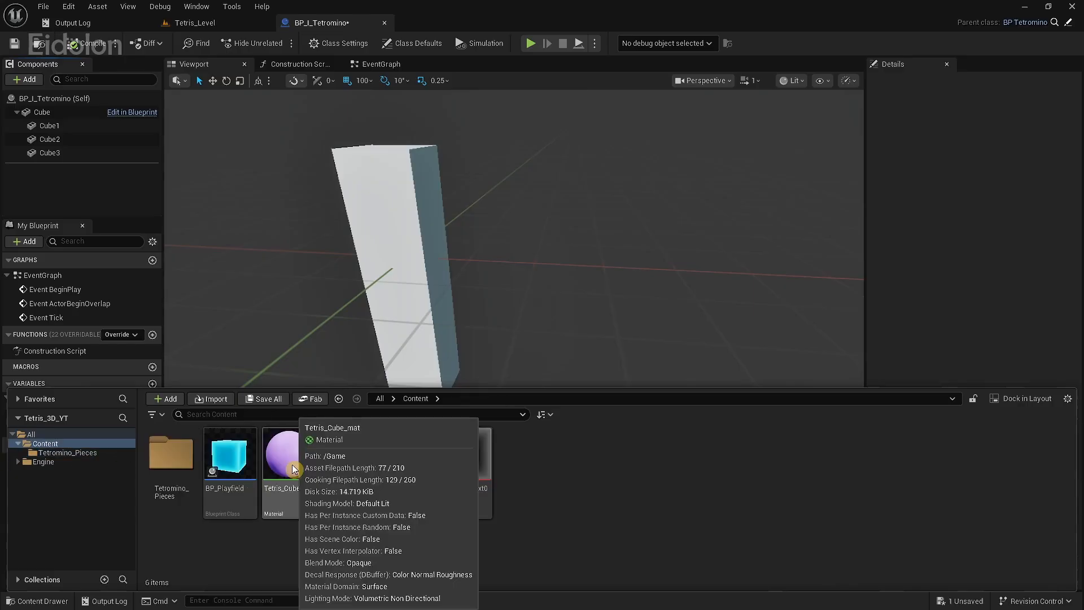
{"action": "right_click", "coordinate": [294, 469]}
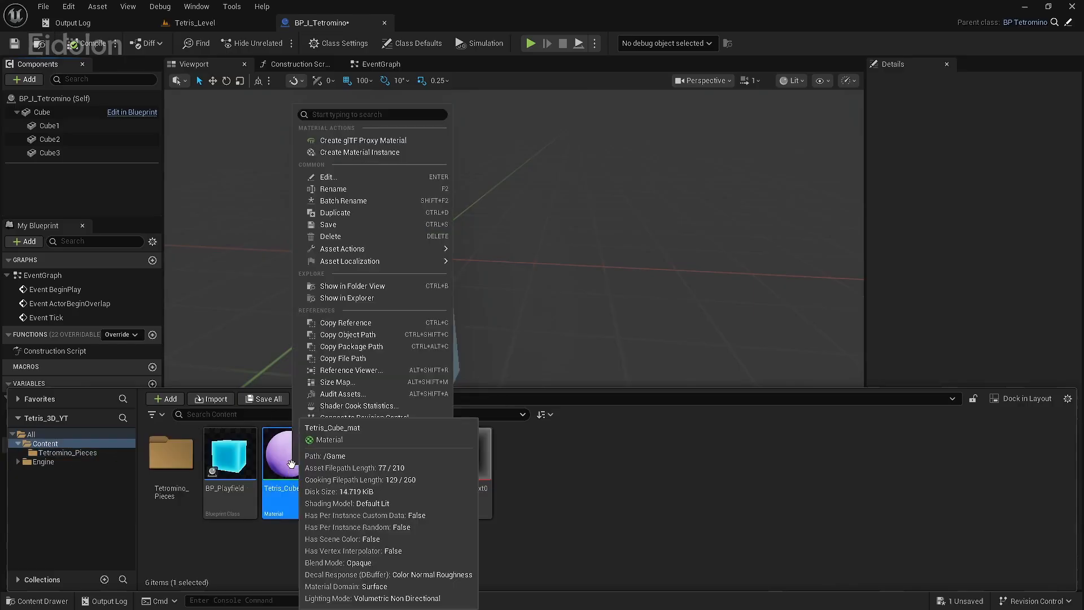
{"action": "left_click", "coordinate": [425, 152]}
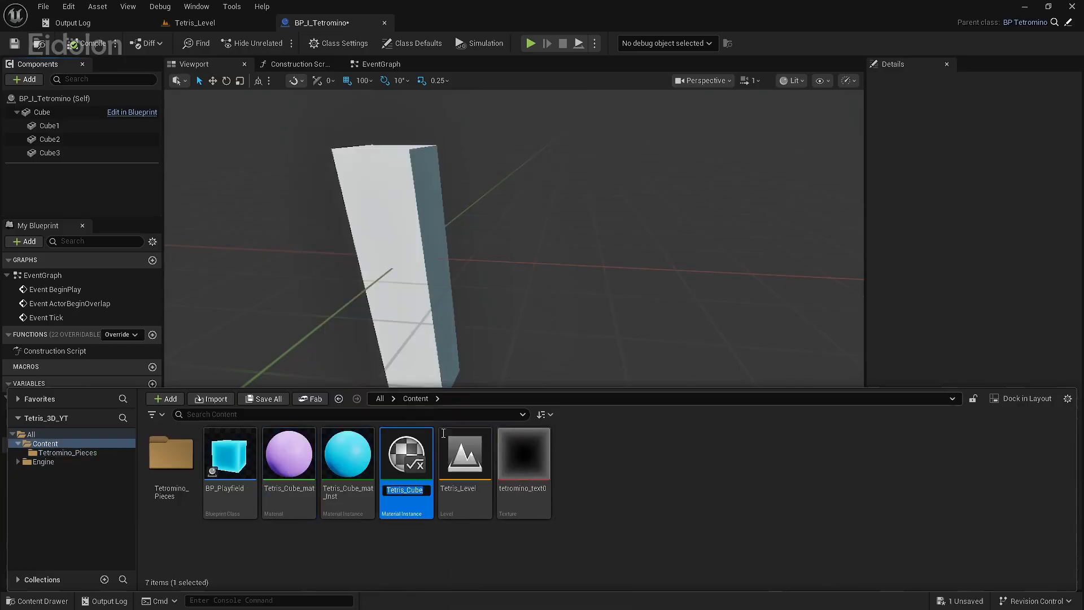
{"action": "key", "text": "Return"}
{"action": "double_click", "coordinate": [407, 458]}
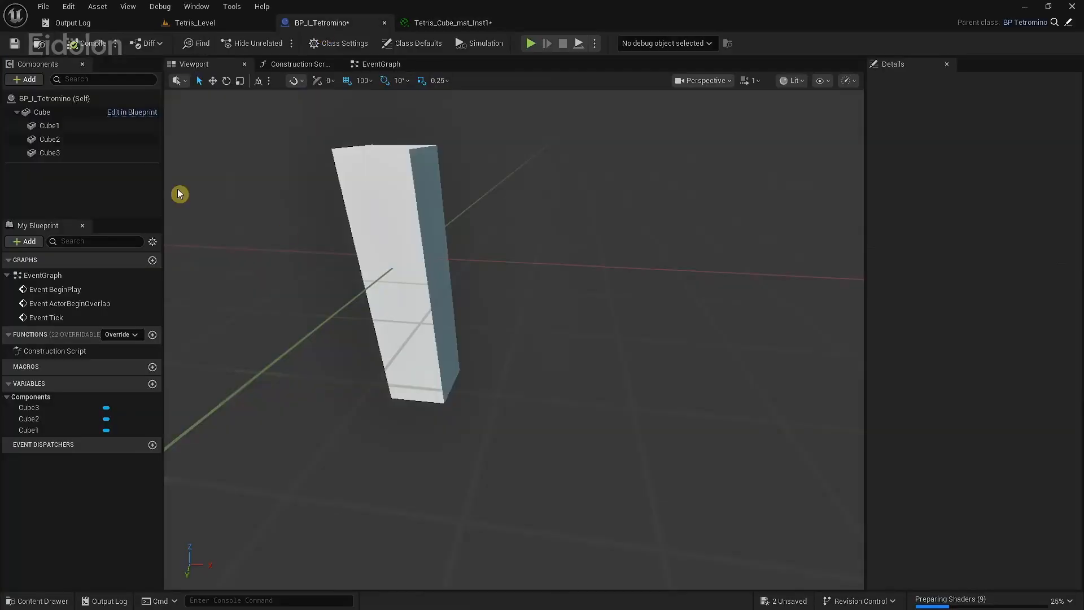
Step: Assign the Tetris_Cube_mat_Inst1 material to all four cubes of BP_I_Tetromino at once
{"action": "left_click", "coordinate": [67, 113]}
{"action": "left_click", "coordinate": [68, 153], "text": "shift"}
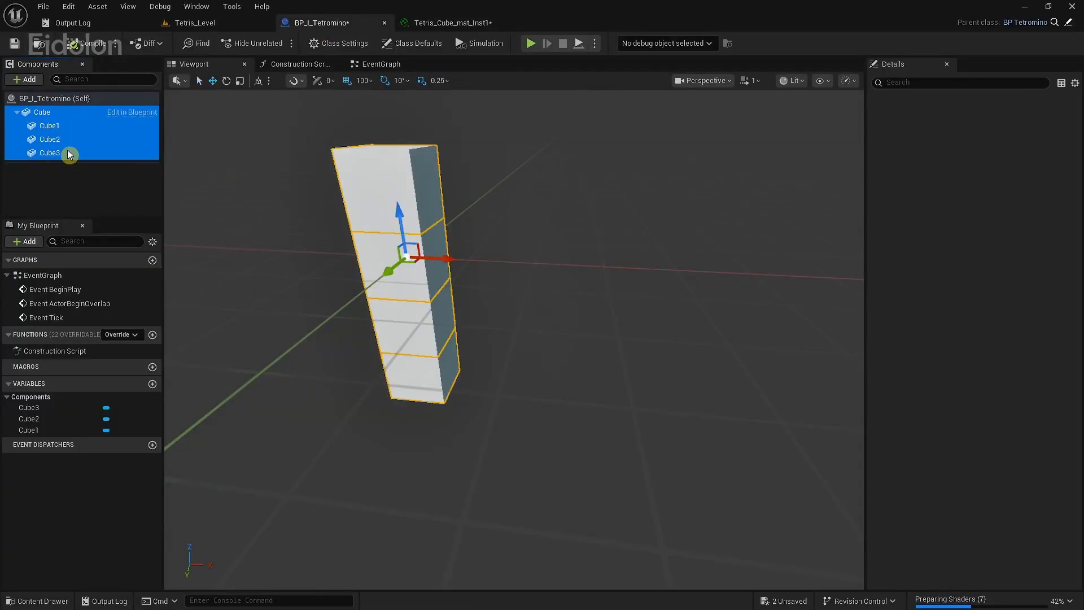
{"action": "left_click", "coordinate": [48, 601]}
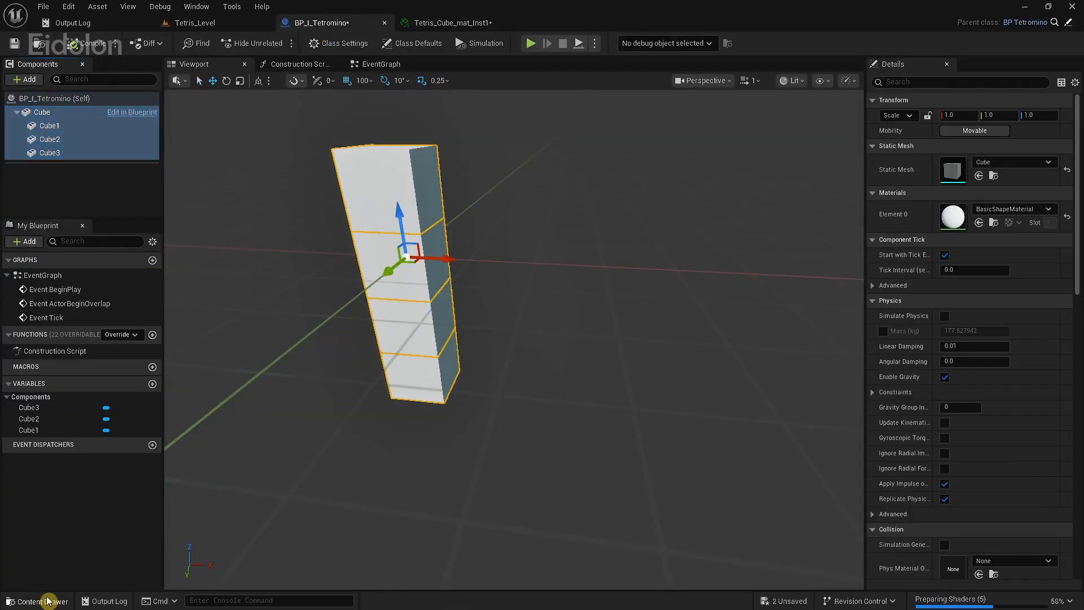
{"action": "left_click_drag", "start_coordinate": [406, 486], "coordinate": [955, 217]}
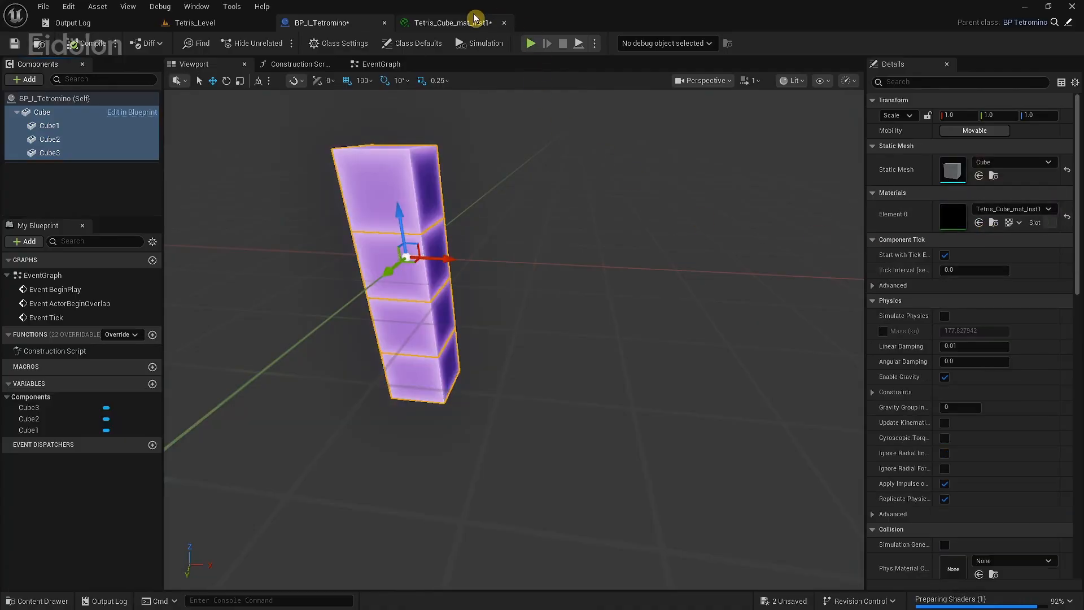
Step: Override the Color parameter of Tetris_Cube_mat_Inst1 with bright yellow, then save and close the material instance
{"action": "left_click_drag", "start_coordinate": [474, 21], "coordinate": [538, 164]}
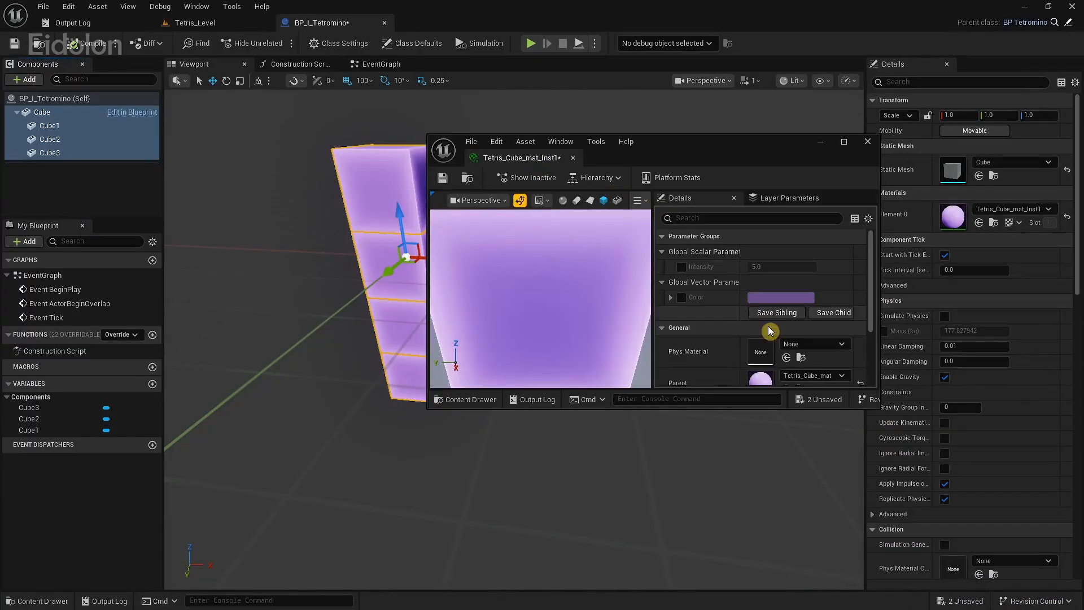
{"action": "left_click", "coordinate": [682, 298]}
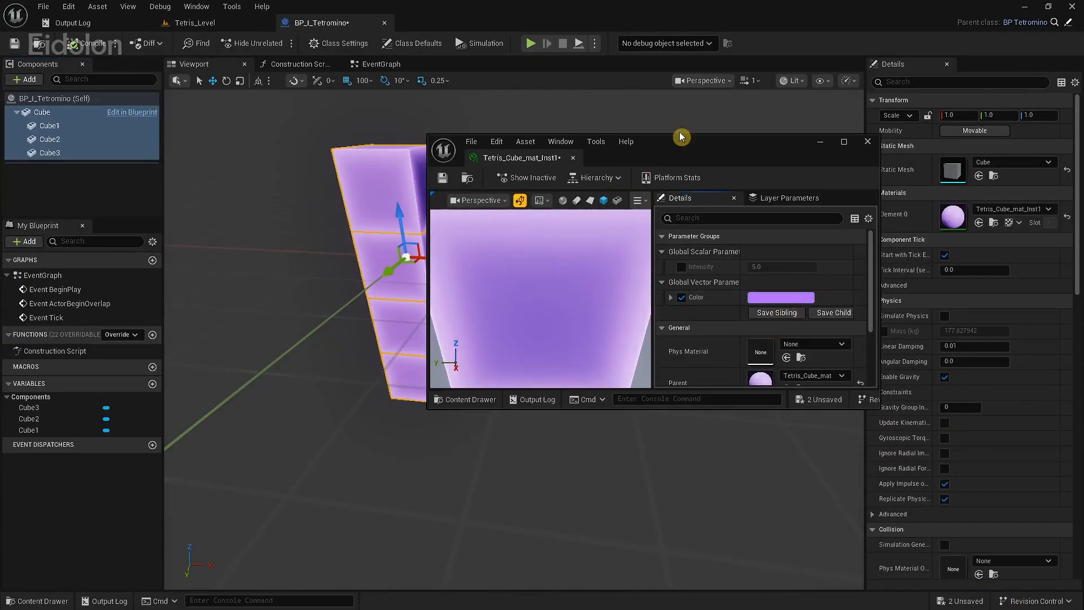
{"action": "left_click_drag", "start_coordinate": [709, 152], "coordinate": [892, 117]}
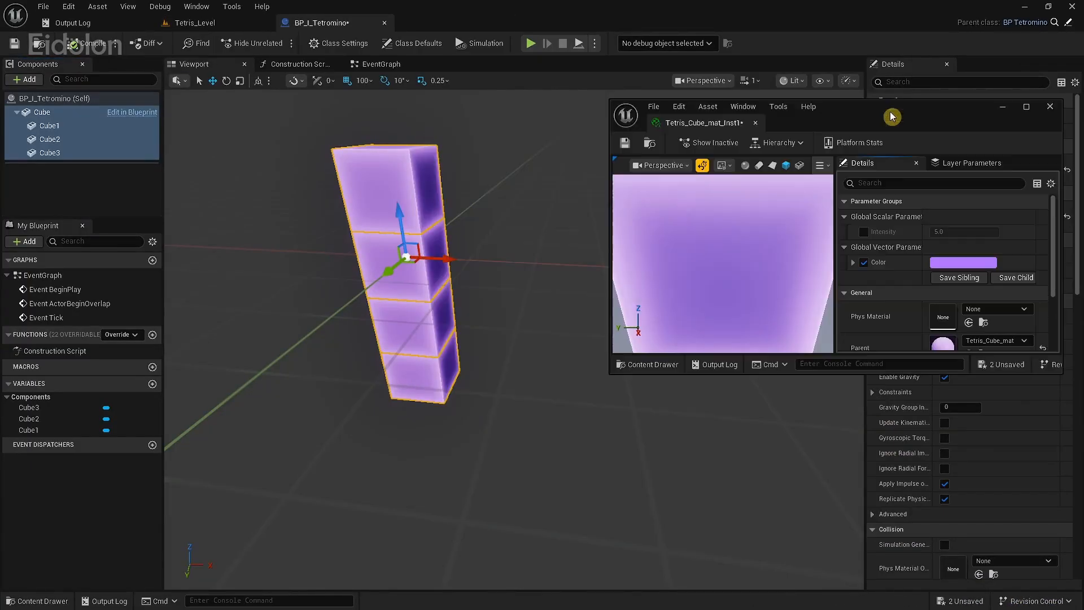
{"action": "left_click", "coordinate": [971, 263]}
{"action": "left_click_drag", "start_coordinate": [805, 361], "coordinate": [803, 388]}
{"action": "right_click_drag", "start_coordinate": [451, 339], "coordinate": [509, 327]}
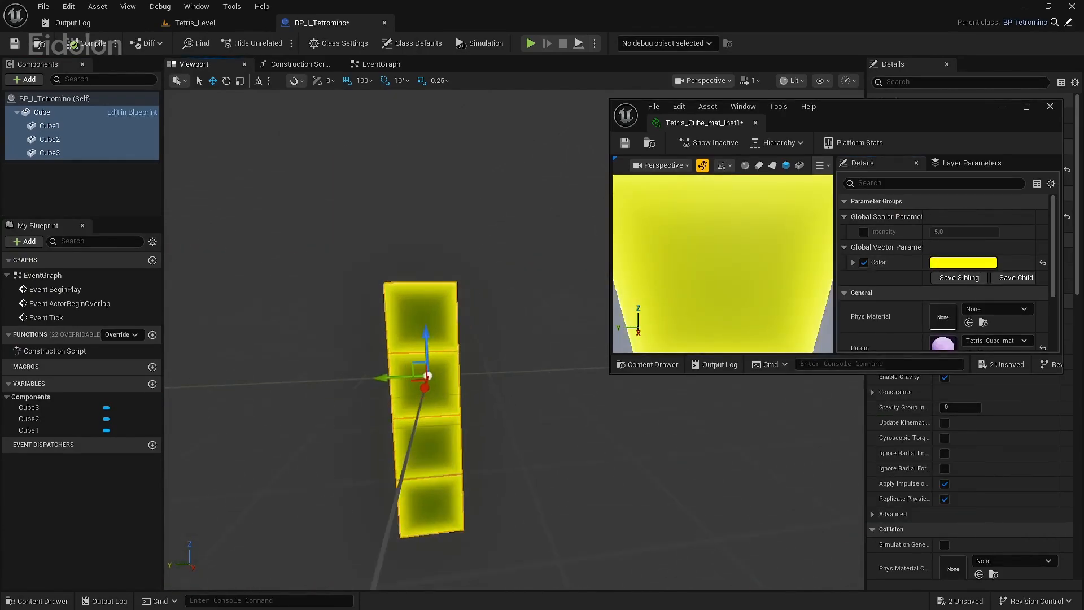
{"action": "left_click", "coordinate": [626, 145]}
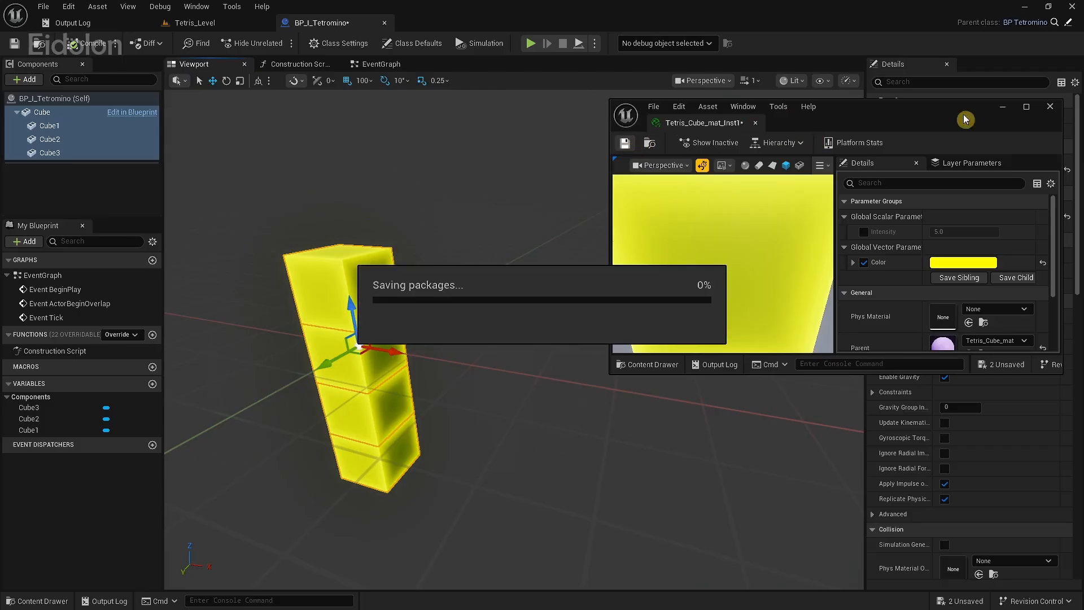
{"action": "left_click", "coordinate": [1050, 107]}
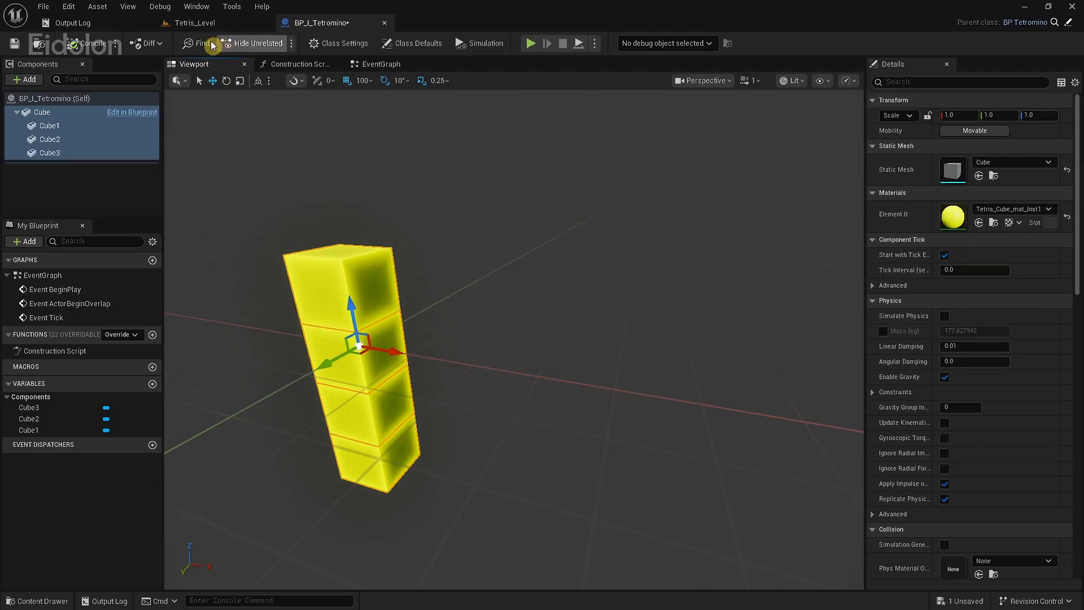
Step: Open BP_L_Tetromino from the Tetromino_Pieces folder in the full Blueprint editor and show its 3D preview
{"action": "left_click", "coordinate": [195, 23]}
{"action": "left_click", "coordinate": [37, 600]}
{"action": "double_click", "coordinate": [171, 454]}
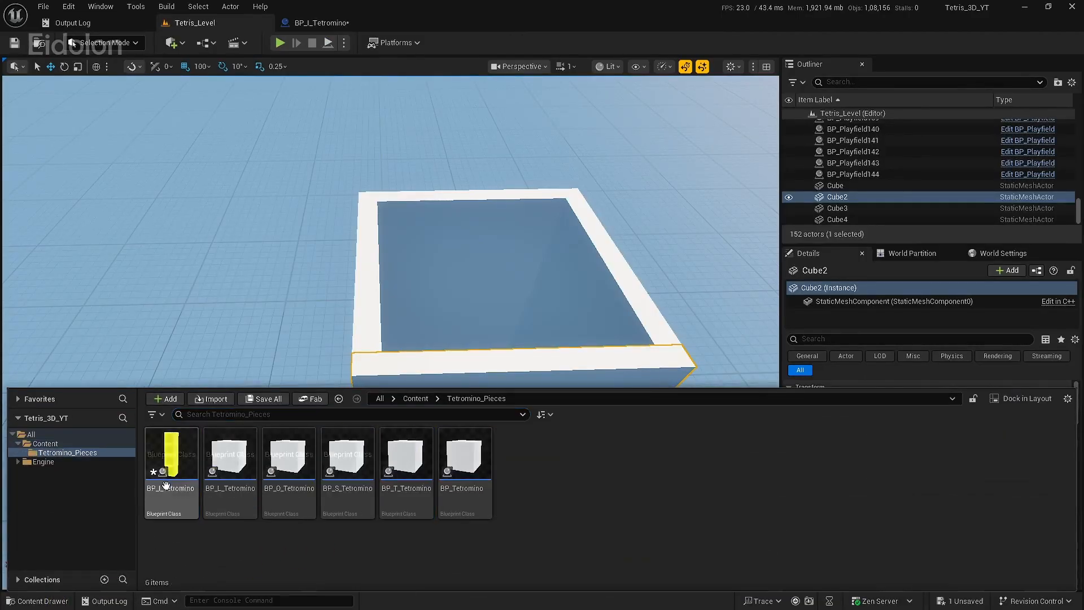
{"action": "left_click", "coordinate": [242, 484]}
{"action": "double_click", "coordinate": [242, 481]}
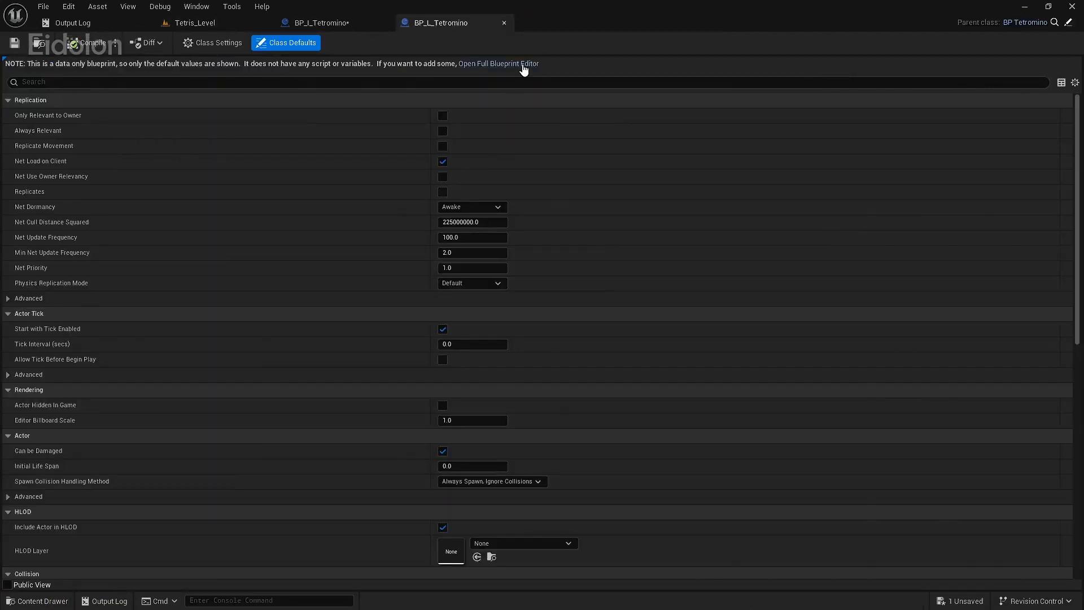
{"action": "left_click", "coordinate": [519, 69]}
{"action": "left_click", "coordinate": [45, 112]}
{"action": "left_click", "coordinate": [194, 63]}
Step: Add three child cubes under the root Cube of BP_L_Tetromino, duplicating components for the extra ones
{"action": "left_click", "coordinate": [25, 79]}
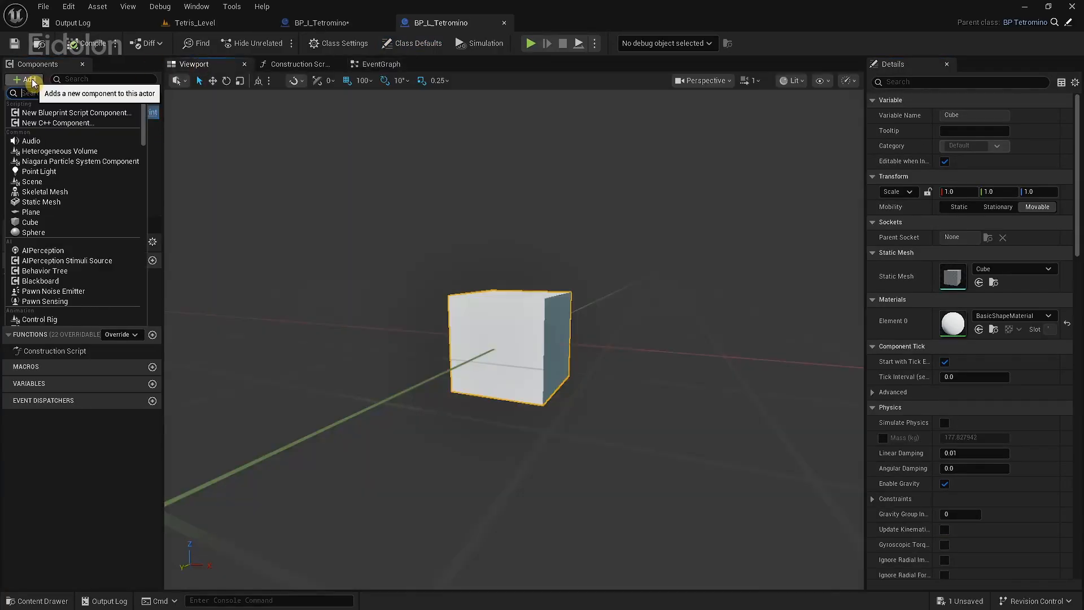
{"action": "key", "text": "ctrl+v"}
{"action": "left_click", "coordinate": [63, 115]}
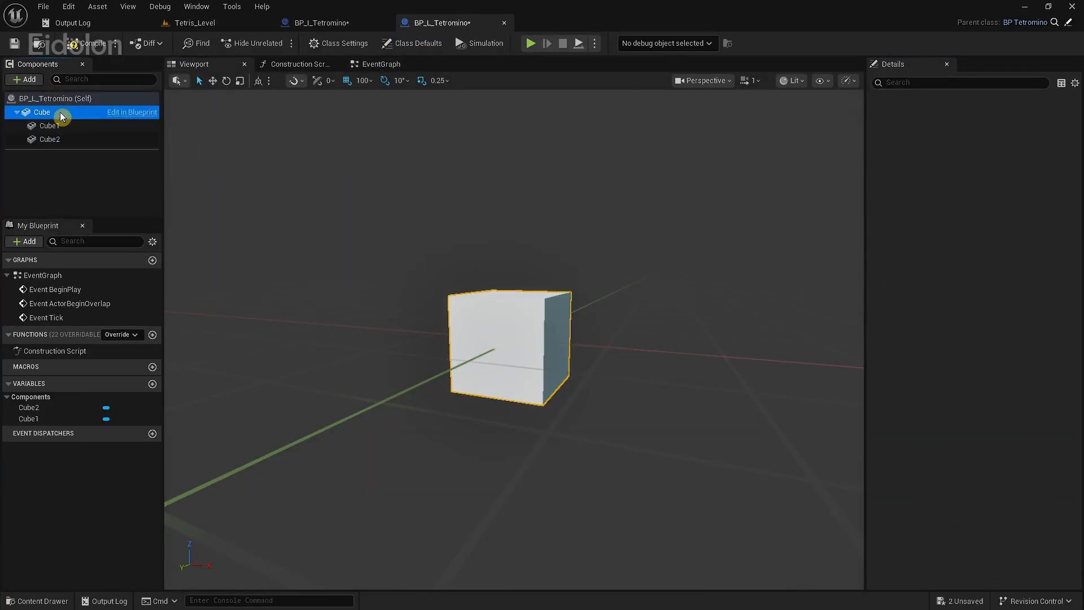
{"action": "left_click", "coordinate": [67, 129]}
{"action": "left_click", "coordinate": [70, 140]}
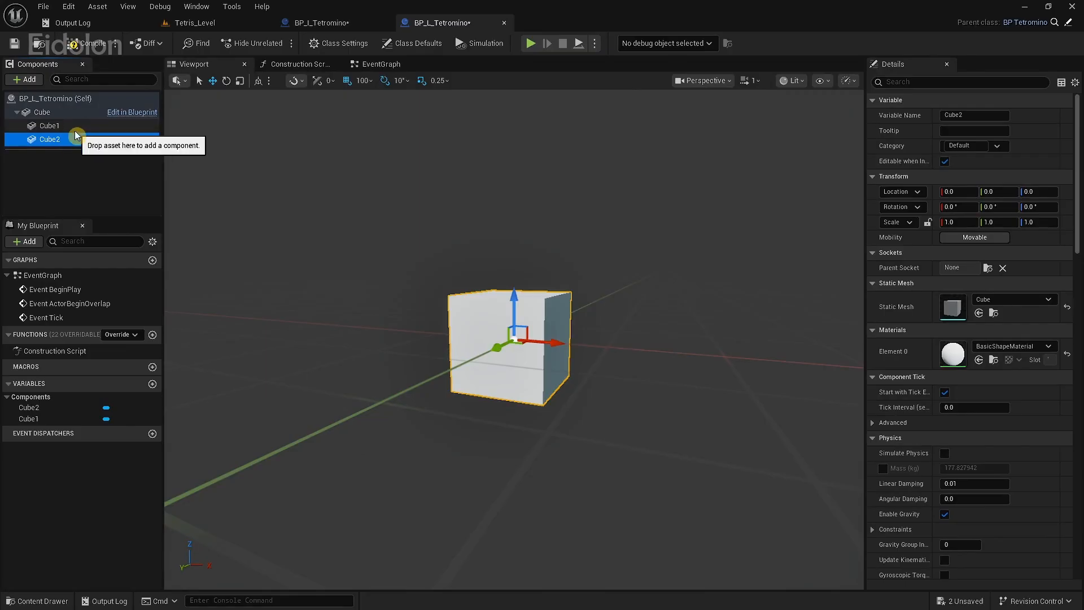
{"action": "left_click", "coordinate": [72, 113]}
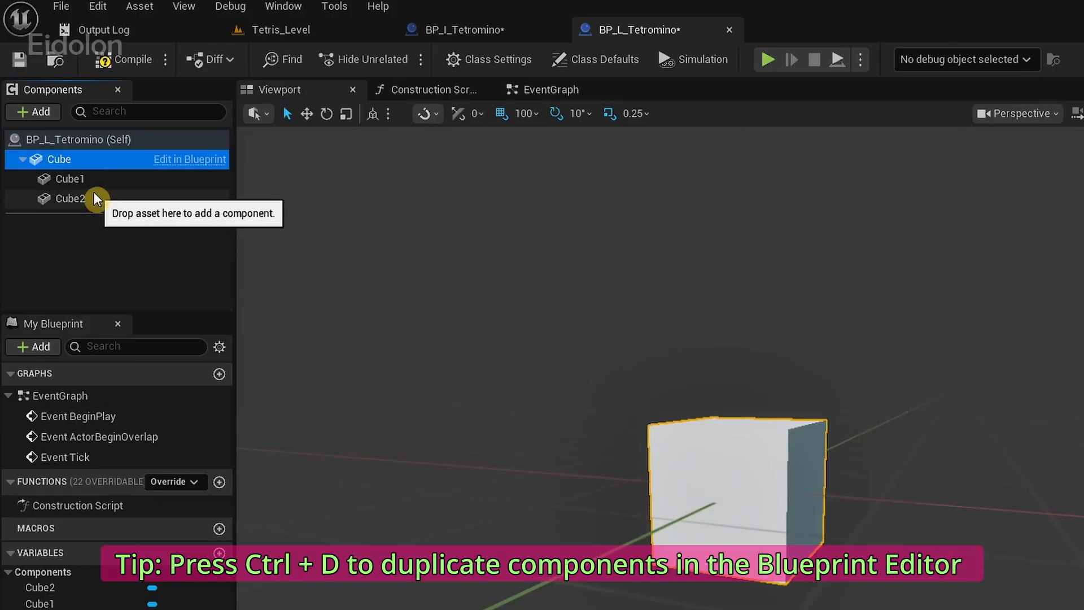
{"action": "key", "text": "ctrl+d"}
{"action": "left_click", "coordinate": [165, 257]}
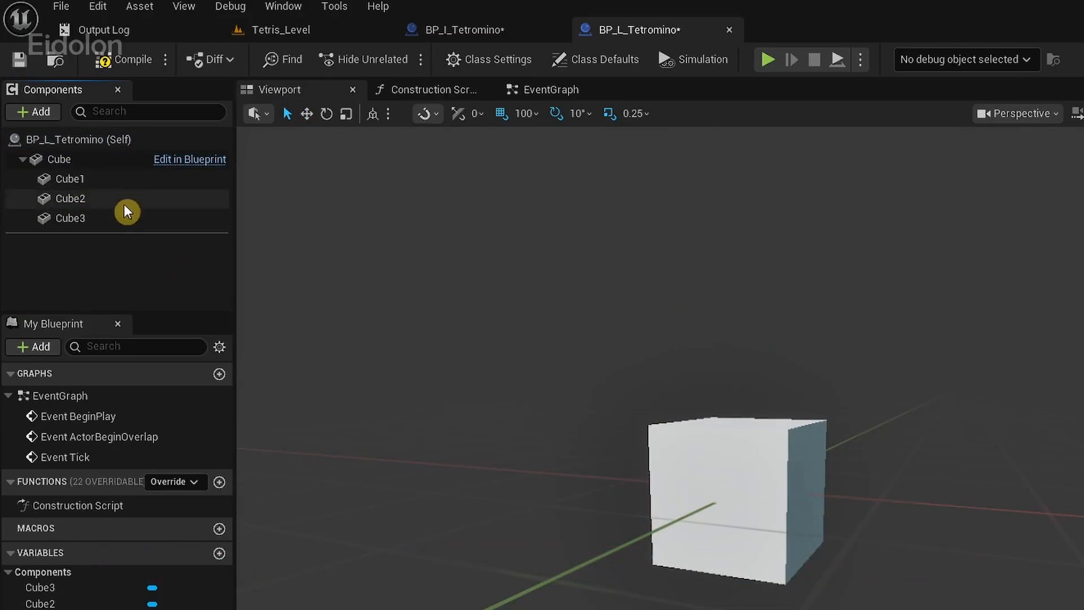
Step: Arrange the cubes as a two-by-two square, with Cube1 at Z 100, Cube3 at Y -100 and Cube2 diagonal from the root
{"action": "left_click", "coordinate": [118, 179]}
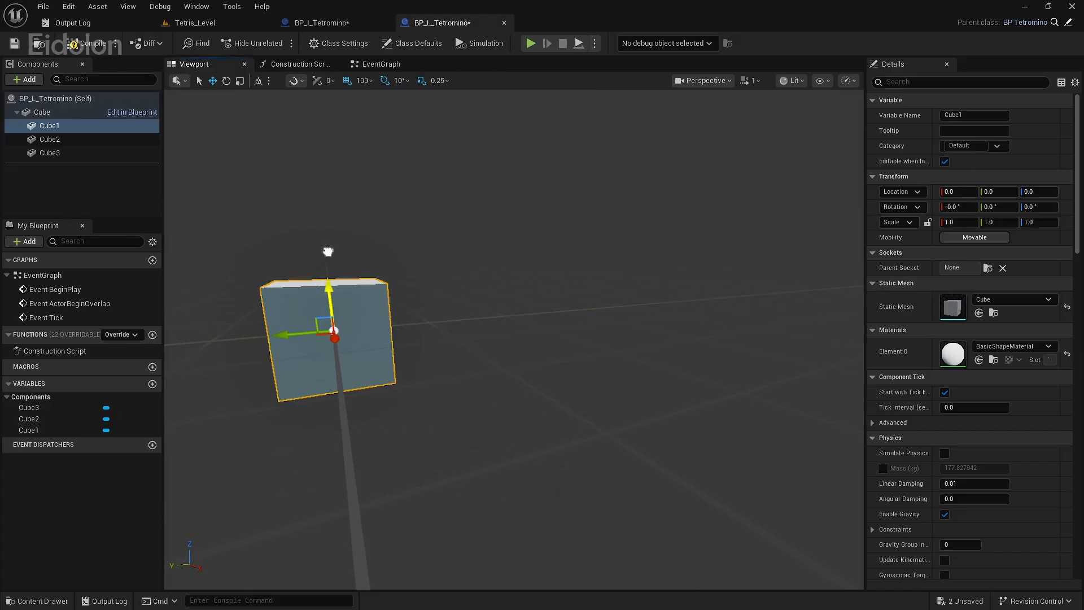
{"action": "left_click_drag", "start_coordinate": [328, 251], "coordinate": [331, 149]}
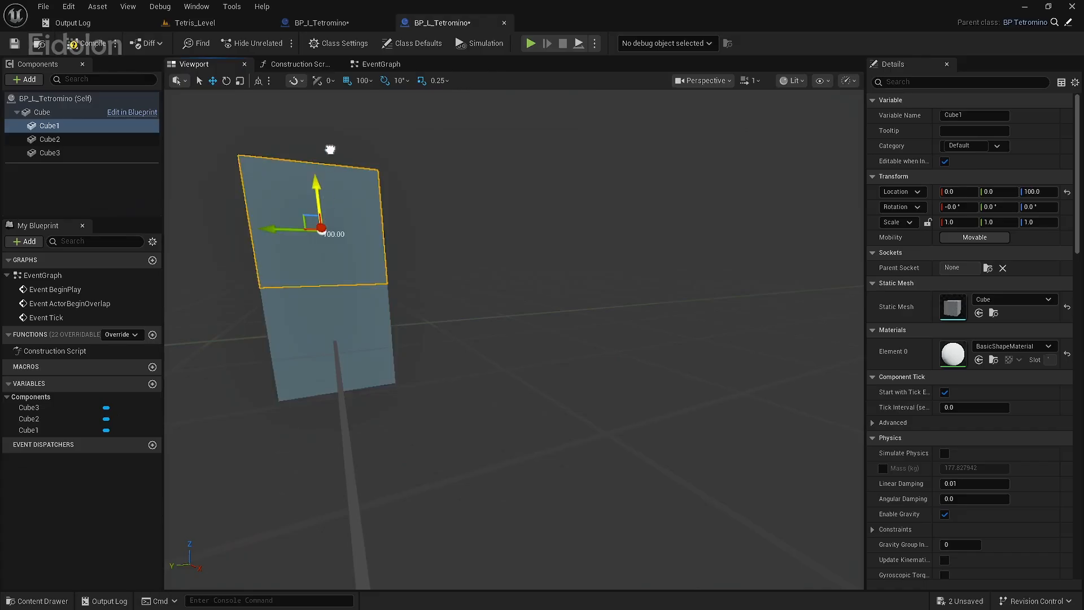
{"action": "left_click", "coordinate": [122, 138]}
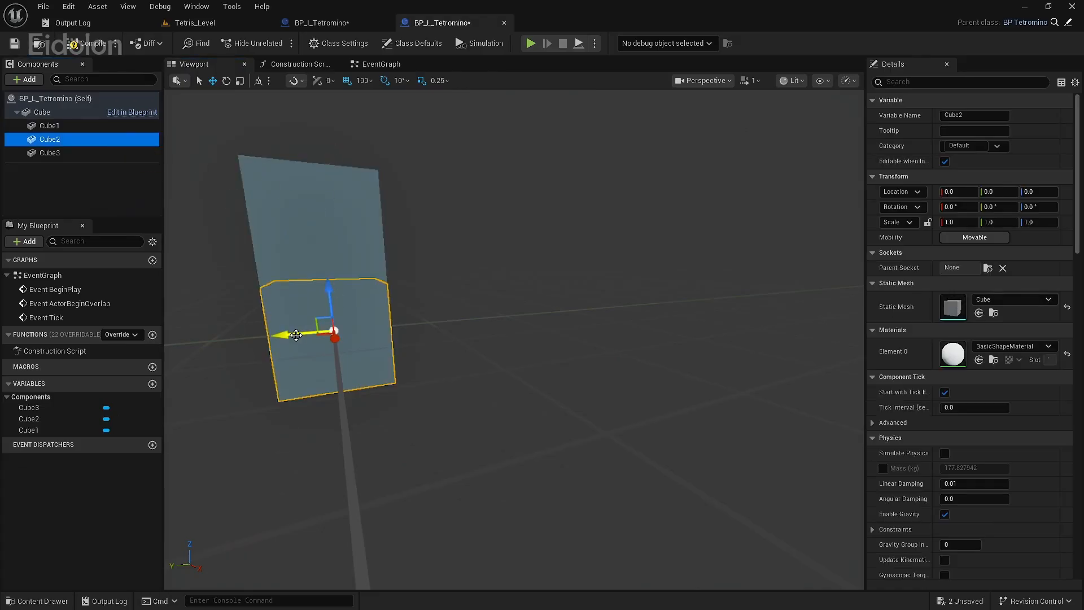
{"action": "left_click_drag", "start_coordinate": [296, 335], "coordinate": [391, 326]}
{"action": "left_click_drag", "start_coordinate": [426, 288], "coordinate": [425, 177]}
{"action": "left_click", "coordinate": [116, 153]}
{"action": "left_click_drag", "start_coordinate": [296, 335], "coordinate": [391, 325]}
{"action": "right_click_drag", "start_coordinate": [712, 346], "coordinate": [419, 337]}
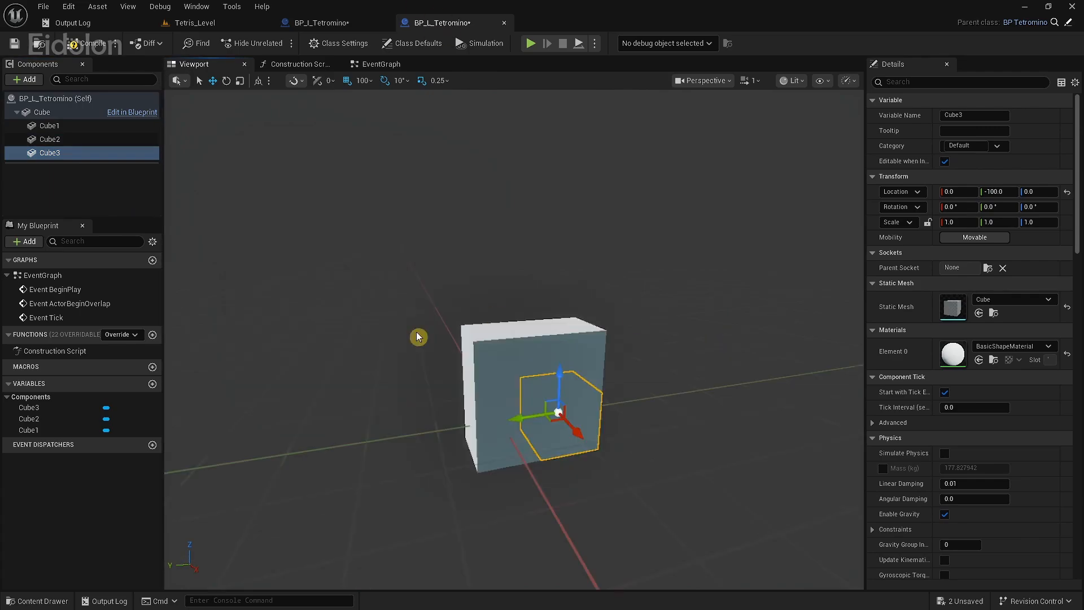
Step: Move Cube2 back in line with the root cube and stack it on top of Cube1 to form an L
{"action": "left_click", "coordinate": [556, 353]}
{"action": "left_click_drag", "start_coordinate": [524, 360], "coordinate": [461, 367]}
{"action": "left_click_drag", "start_coordinate": [498, 322], "coordinate": [499, 255]}
{"action": "left_click", "coordinate": [597, 446]}
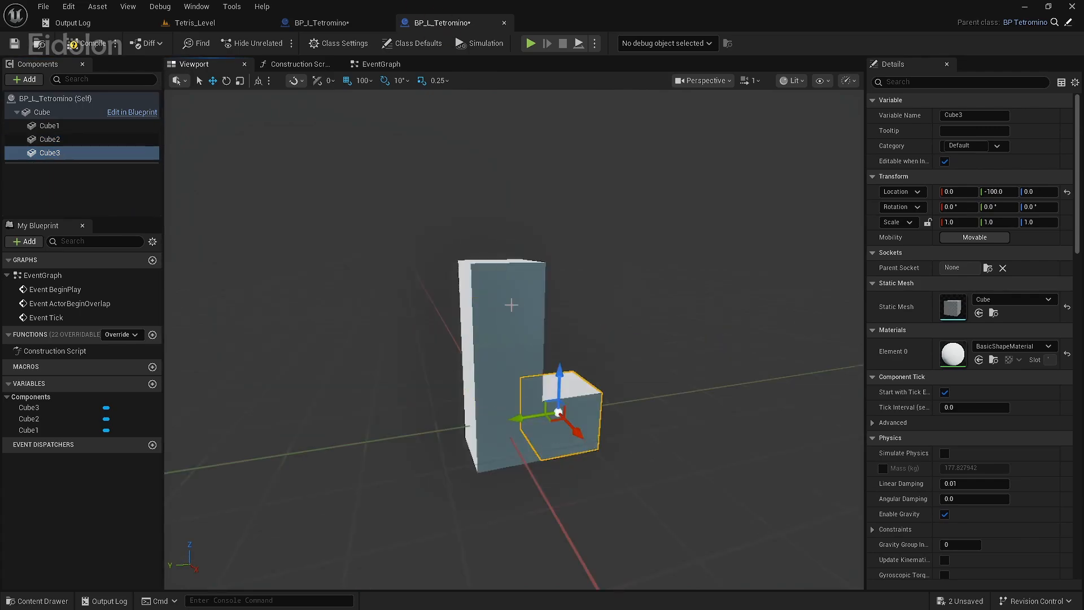
Step: Center the L on the root cube by moving Cube1 directly below it, lowering Cube3 beside Cube1, and setting Cube2 at Z 100
{"action": "left_click", "coordinate": [508, 362]}
{"action": "left_click_drag", "start_coordinate": [500, 322], "coordinate": [500, 436]}
{"action": "left_click", "coordinate": [570, 412]}
{"action": "left_click_drag", "start_coordinate": [559, 372], "coordinate": [559, 429]}
{"action": "left_click", "coordinate": [522, 314]}
{"action": "left_click_drag", "start_coordinate": [499, 264], "coordinate": [499, 321]}
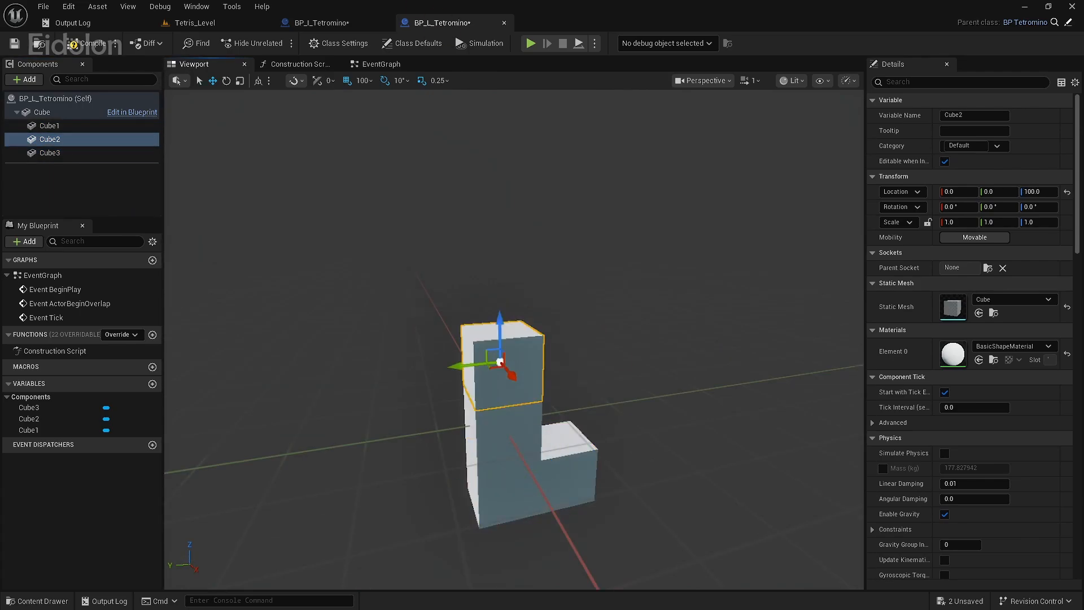
Step: Select the root Cube and examine its position as the pivot within the L-shaped piece from several sides
{"action": "left_click", "coordinate": [508, 435]}
{"action": "right_click_drag", "start_coordinate": [726, 354], "coordinate": [508, 354]}
{"action": "right_click_drag", "start_coordinate": [659, 297], "coordinate": [728, 305]}
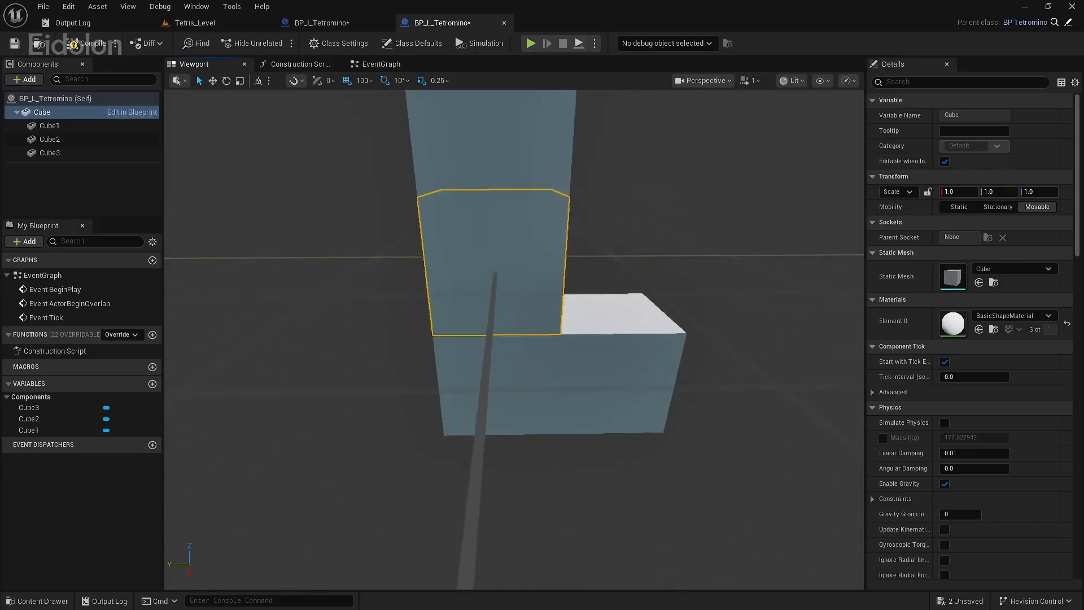
{"action": "mouse_move", "coordinate": [486, 438]}
{"action": "right_mouse_down"}
{"action": "mouse_move", "coordinate": [542, 434]}
{"action": "mouse_move", "coordinate": [509, 418]}
{"action": "mouse_move", "coordinate": [486, 437]}
{"action": "right_mouse_up"}
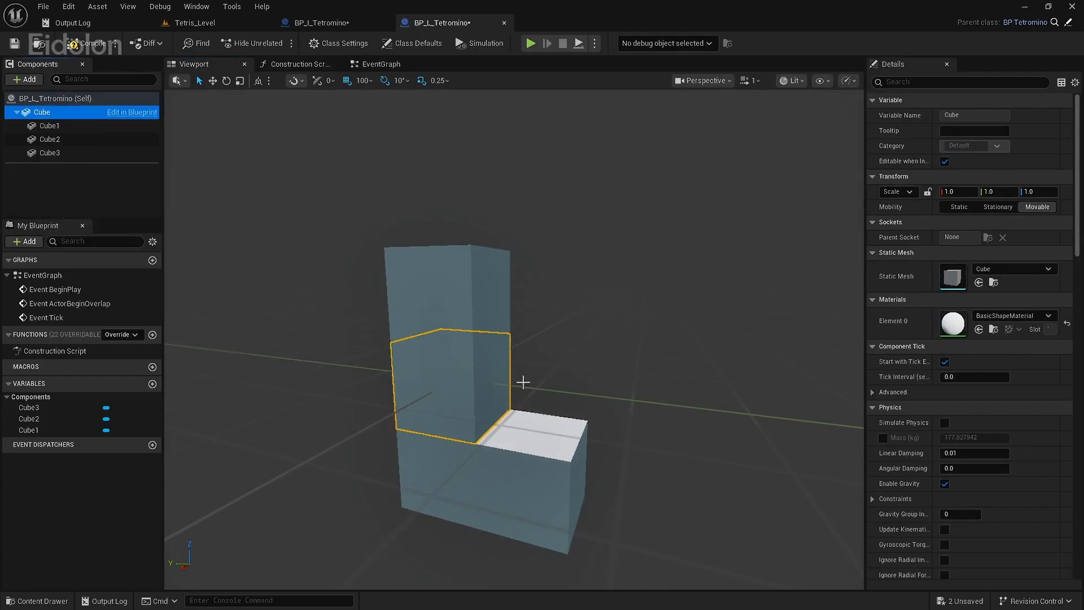
{"action": "mouse_move", "coordinate": [450, 366]}
{"action": "right_mouse_down"}
{"action": "mouse_move", "coordinate": [492, 345]}
{"action": "mouse_move", "coordinate": [451, 365]}
{"action": "right_mouse_up"}
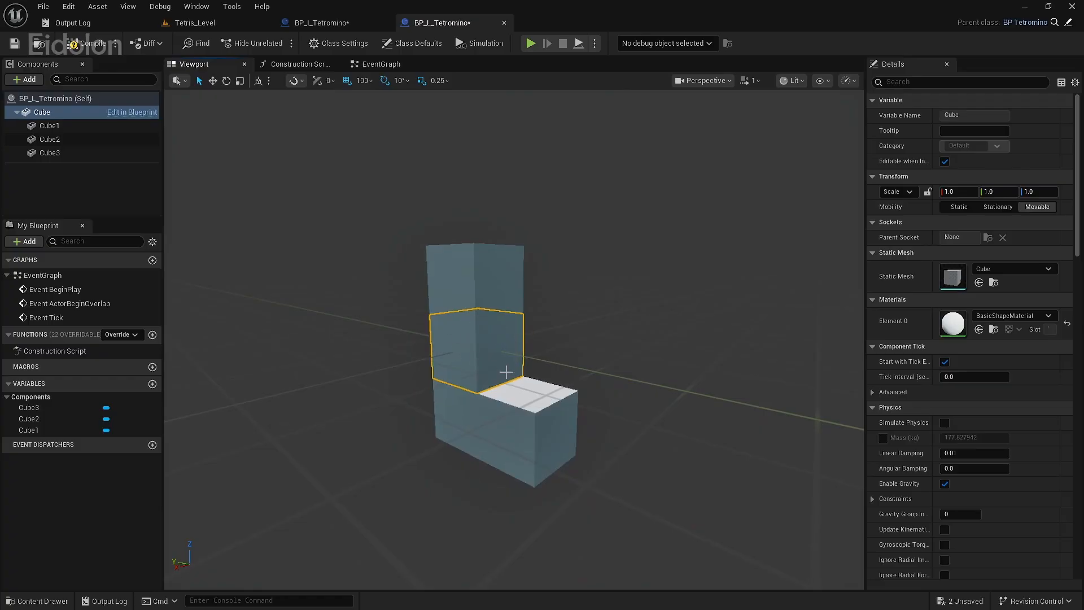
{"action": "right_click_drag", "start_coordinate": [528, 308], "coordinate": [615, 310]}
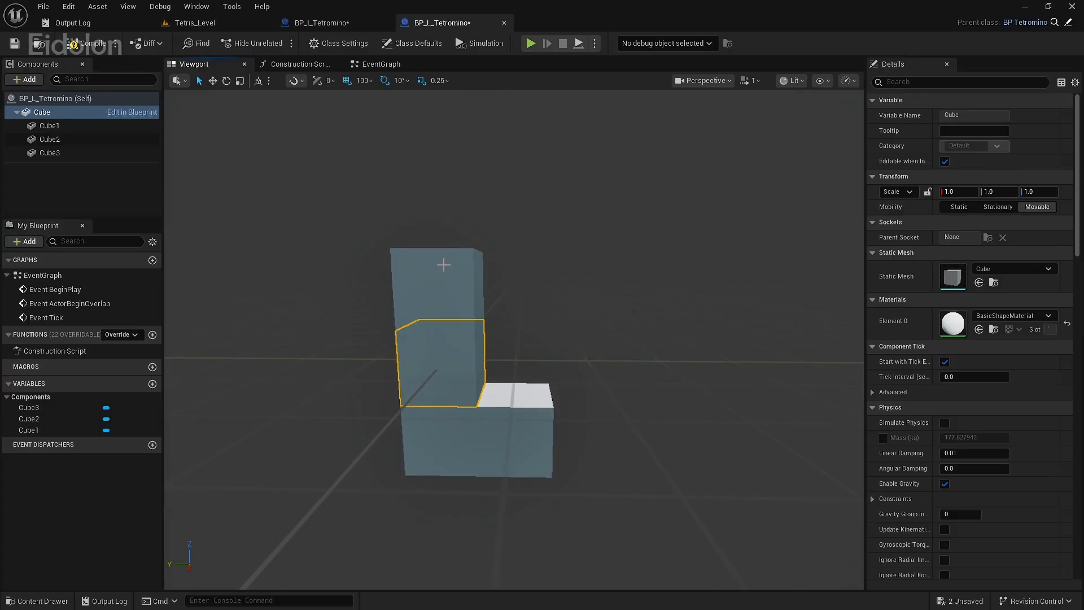
{"action": "mouse_move", "coordinate": [428, 233]}
{"action": "right_mouse_down"}
{"action": "mouse_move", "coordinate": [361, 243]}
{"action": "mouse_move", "coordinate": [427, 233]}
{"action": "right_mouse_up"}
{"action": "mouse_move", "coordinate": [576, 381]}
{"action": "right_mouse_down"}
{"action": "mouse_move", "coordinate": [531, 381]}
{"action": "mouse_move", "coordinate": [575, 381]}
{"action": "right_mouse_up"}
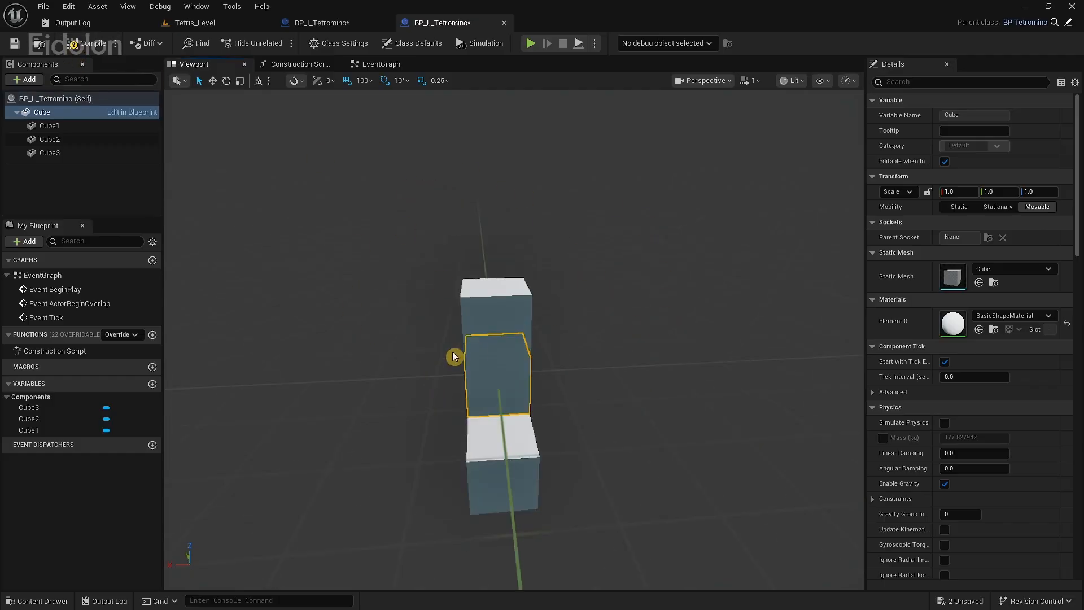
{"action": "right_click_drag", "start_coordinate": [455, 356], "coordinate": [529, 236]}
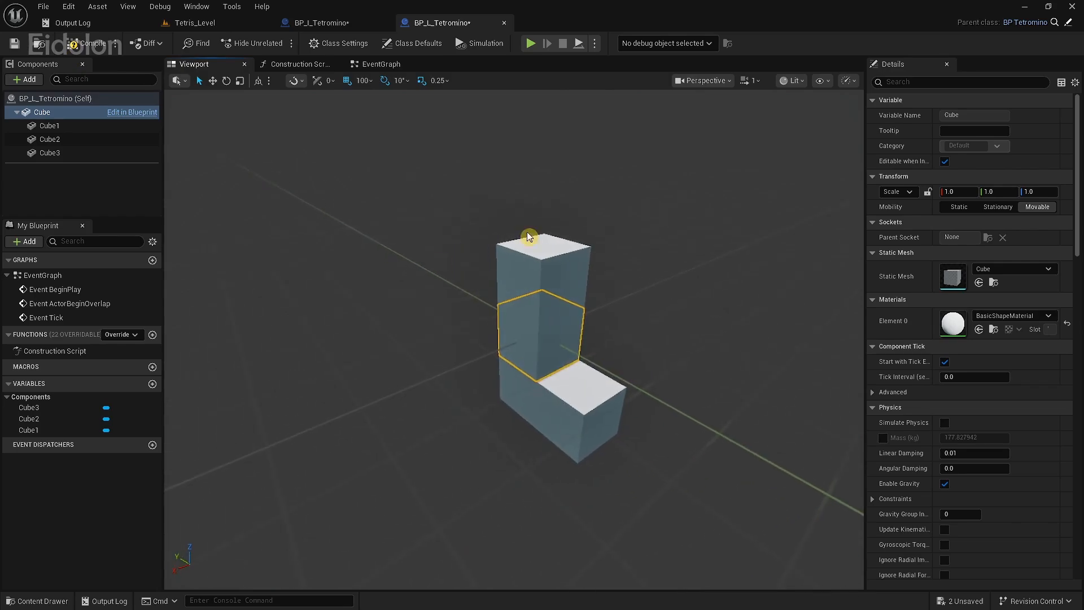
{"action": "right_click_drag", "start_coordinate": [466, 395], "coordinate": [226, 136]}
Step: Compile and save BP_L_Tetromino, then close its open editor
{"action": "left_click", "coordinate": [87, 45]}
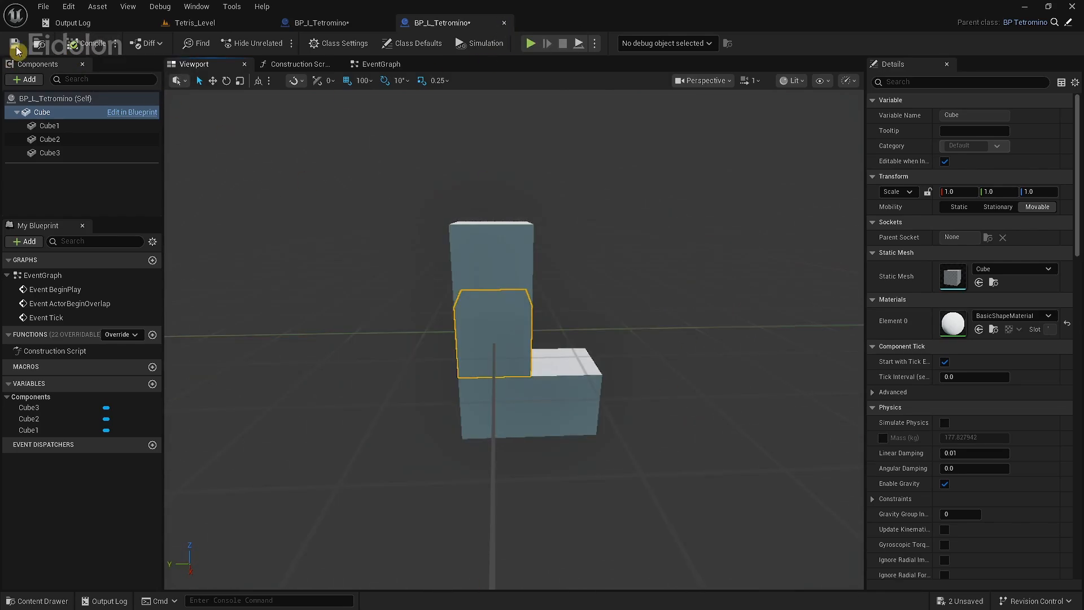
{"action": "left_click", "coordinate": [504, 22]}
Step: Create a material instance from Tetris_Cube_mat, enable its Color parameter, and set the color to red
{"action": "key", "text": "ctrl+space"}
{"action": "right_click", "coordinate": [289, 463]}
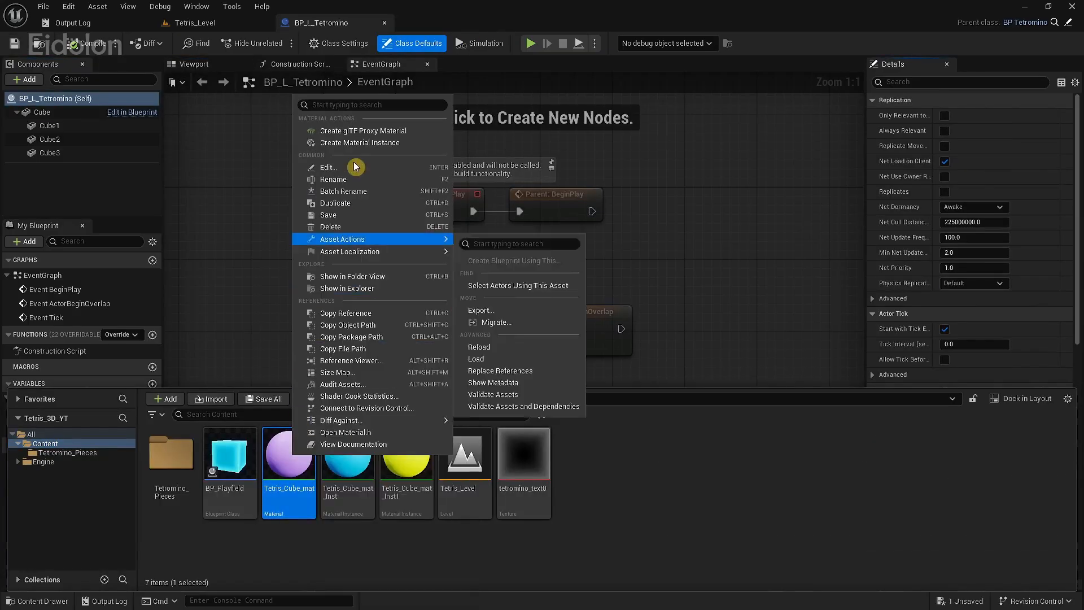
{"action": "left_click", "coordinate": [393, 142]}
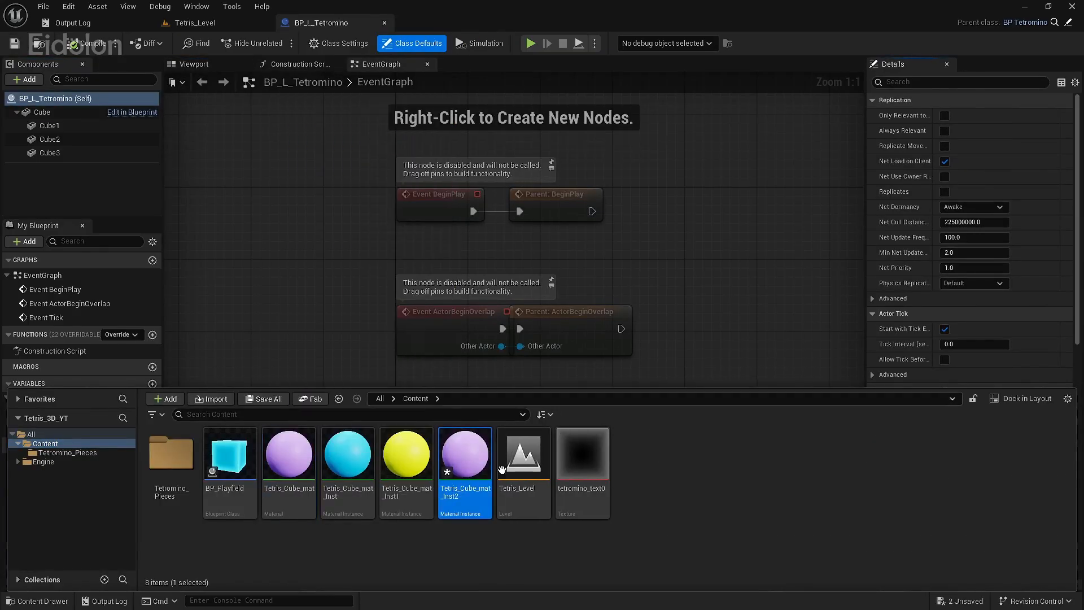
{"action": "double_click", "coordinate": [469, 457]}
{"action": "left_click", "coordinate": [569, 162]}
{"action": "left_click", "coordinate": [798, 162]}
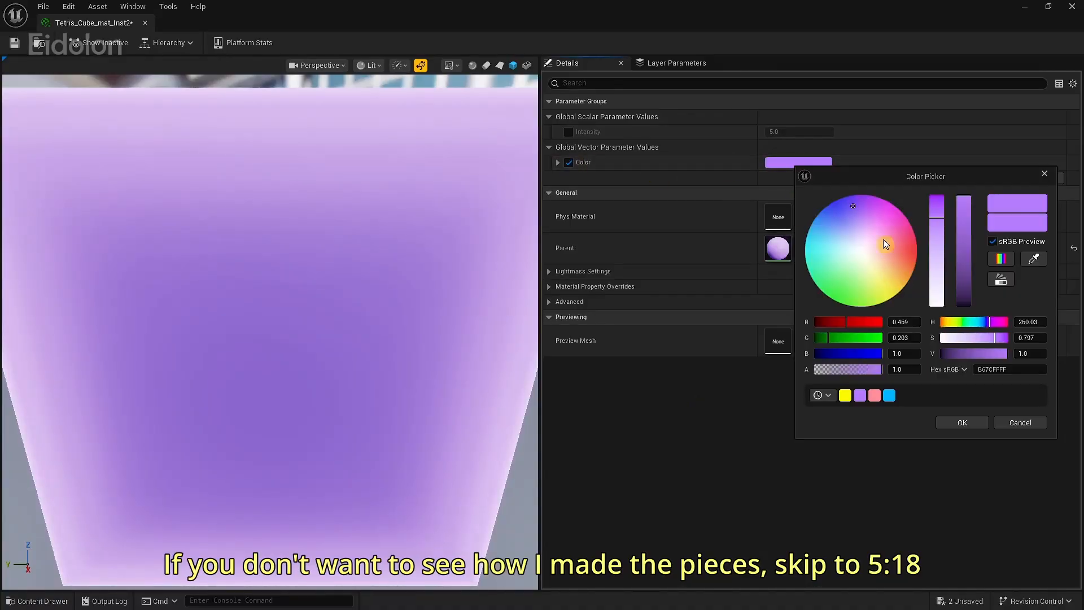
{"action": "left_click", "coordinate": [885, 244]}
{"action": "left_click", "coordinate": [964, 421]}
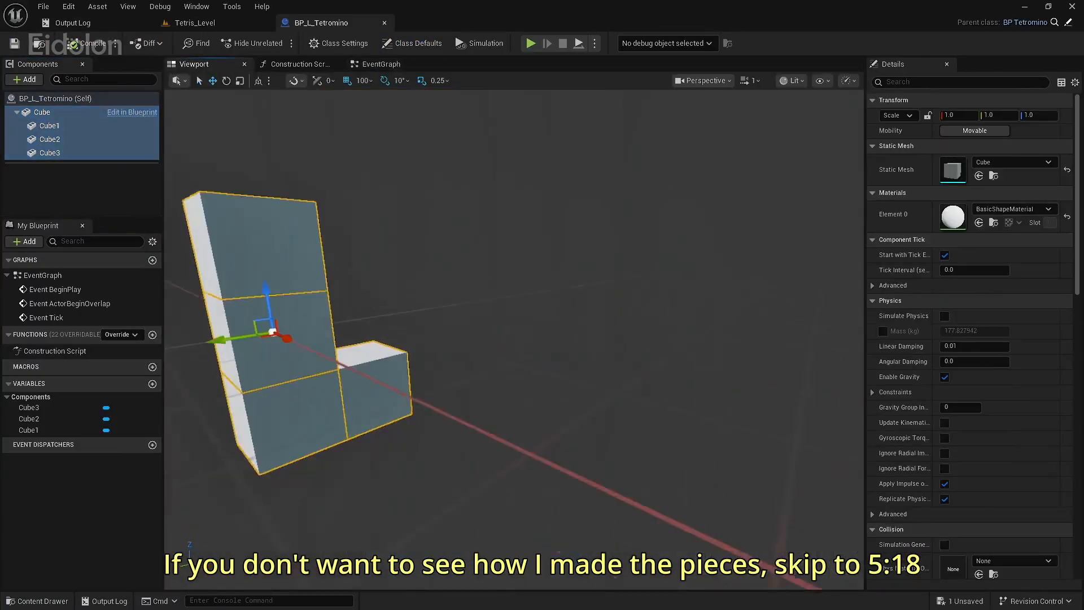
Step: Apply the red Tetris_Cube_mat_Inst2 material to all four cubes of BP_L_Tetromino
{"action": "key", "text": "ctrl+space"}
{"action": "left_click_drag", "start_coordinate": [482, 485], "coordinate": [954, 225]}
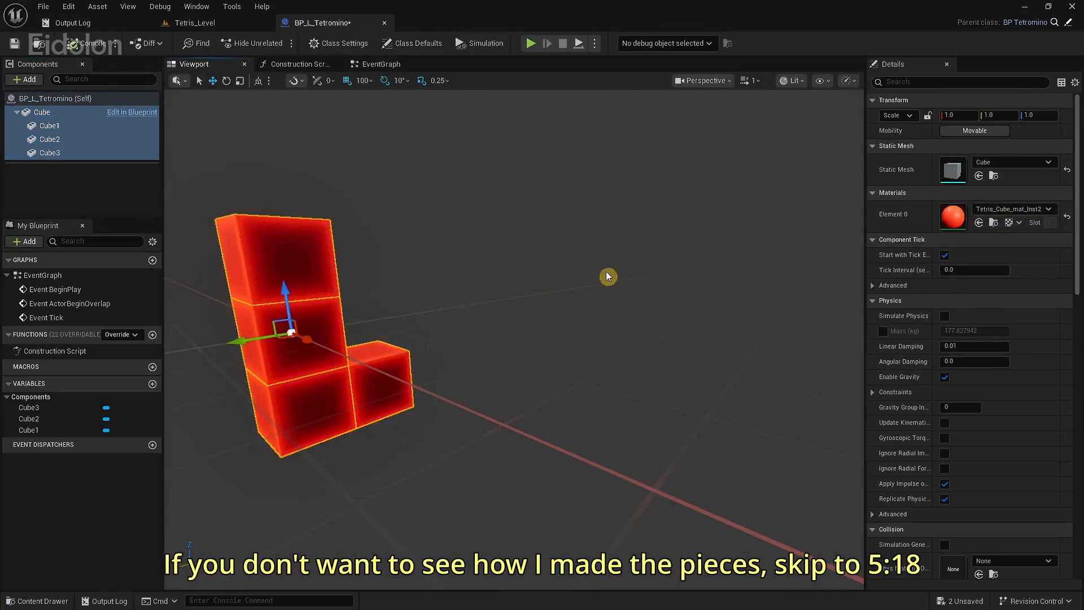
{"action": "mouse_move", "coordinate": [608, 276]}
{"action": "left_mouse_down", "text": "alt"}
{"action": "mouse_move", "coordinate": [734, 276]}
{"action": "mouse_move", "coordinate": [607, 277]}
{"action": "left_mouse_up", "text": "alt"}
Step: Create another material instance from Tetris_Cube_mat with its Color parameter enabled and set to cyan
{"action": "left_click", "coordinate": [36, 600]}
{"action": "right_click", "coordinate": [289, 461]}
{"action": "left_click", "coordinate": [438, 154]}
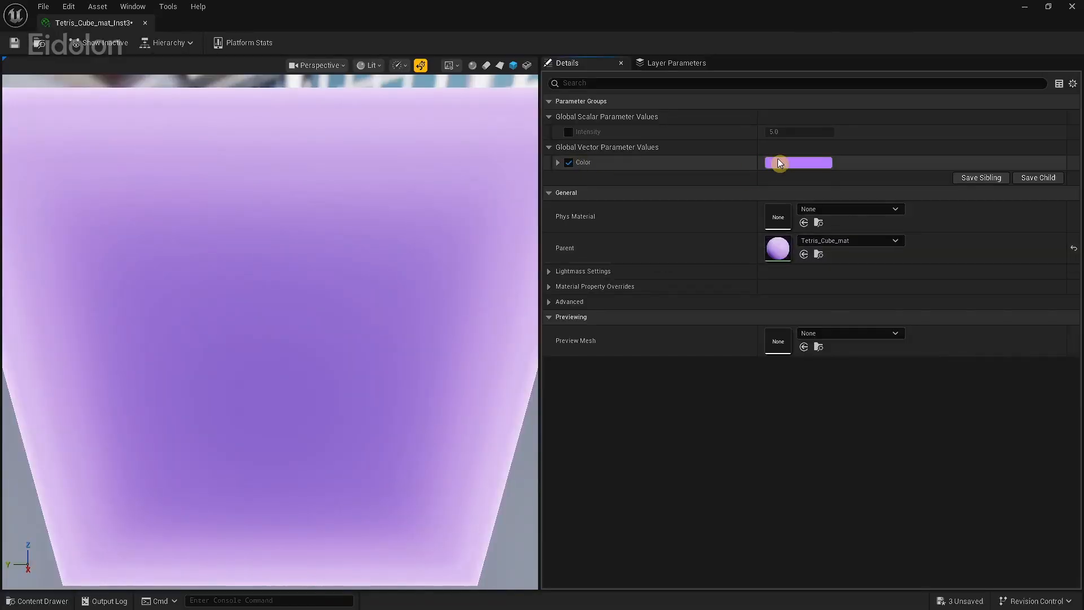
{"action": "left_click", "coordinate": [779, 162]}
{"action": "left_click_drag", "start_coordinate": [811, 235], "coordinate": [789, 243]}
{"action": "left_click", "coordinate": [595, 327]}
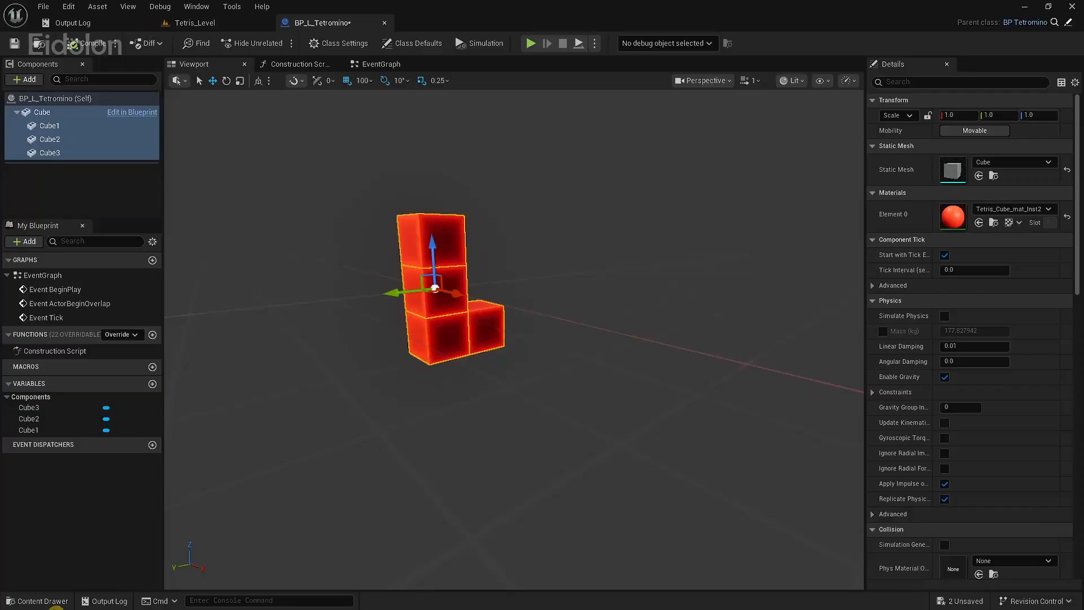
Step: Create one more Tetris_Cube_mat material instance and set its Color parameter to green
{"action": "key", "text": "ctrl+space"}
{"action": "double_click", "coordinate": [588, 451]}
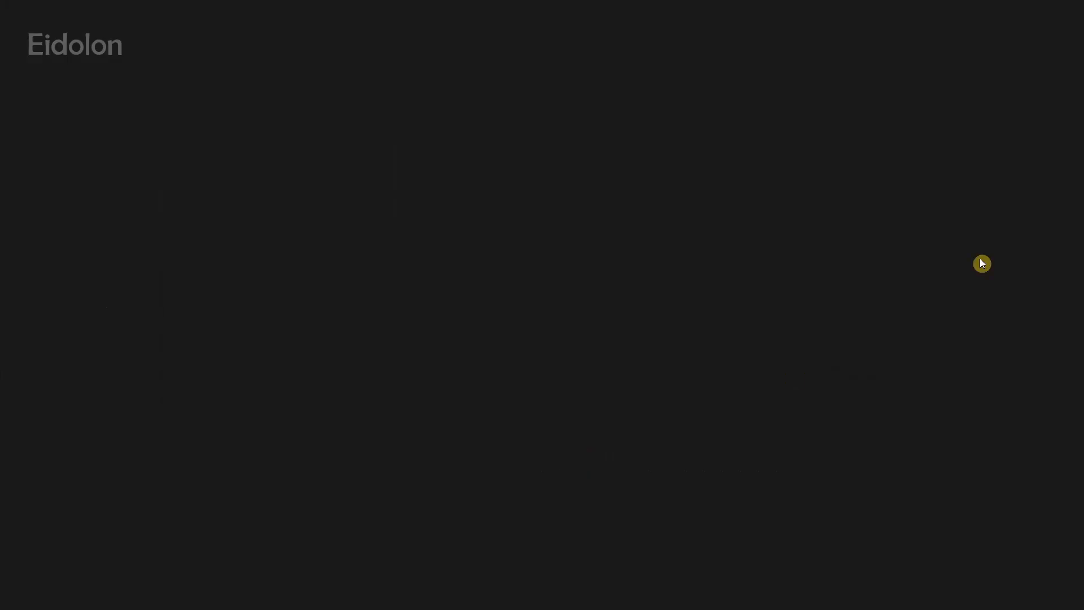
{"action": "left_click", "coordinate": [798, 162]}
{"action": "left_click", "coordinate": [814, 291]}
{"action": "left_click", "coordinate": [953, 420]}
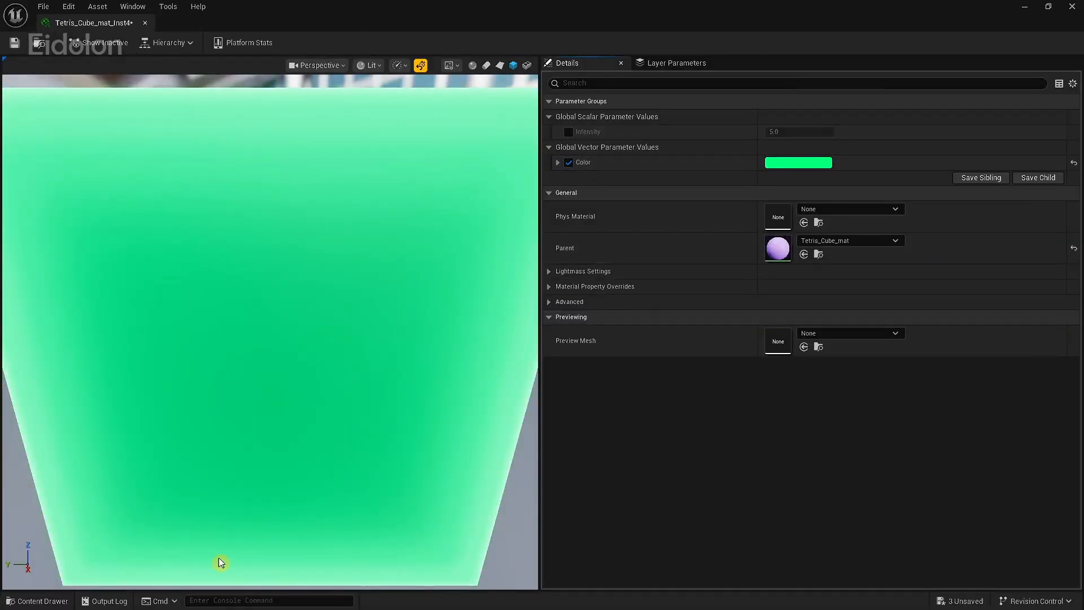
Step: Open BP_O_Tetromino, add child cubes Cube1 and Cube2 under the root, and raise Cube1 to Z 100
{"action": "key", "text": "ctrl+space"}
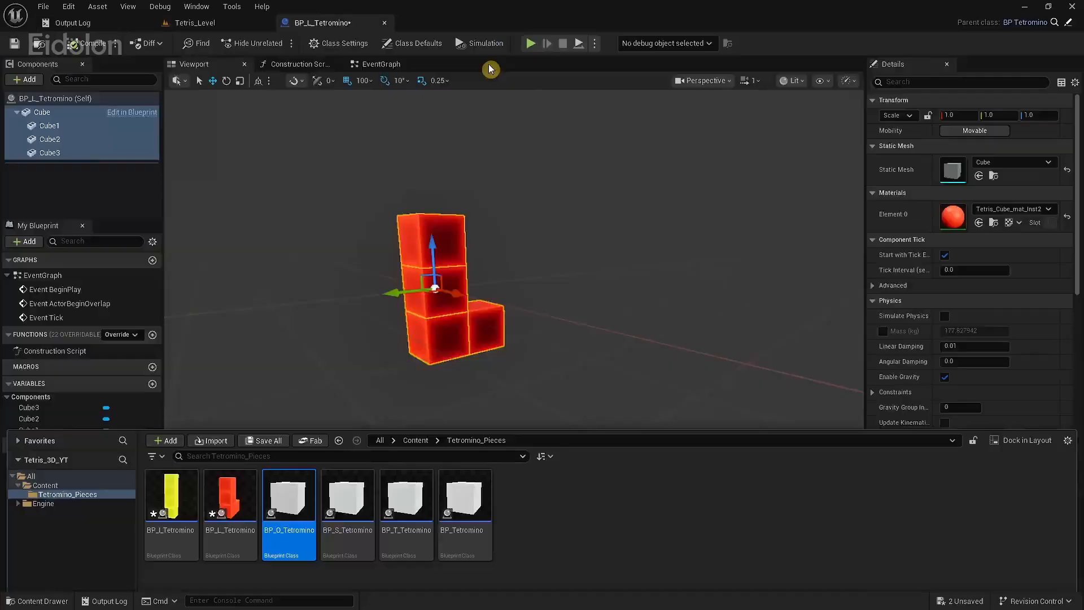
{"action": "double_click", "coordinate": [288, 457]}
{"action": "left_click", "coordinate": [193, 64]}
{"action": "left_click", "coordinate": [24, 79]}
{"action": "left_click", "coordinate": [31, 222]}
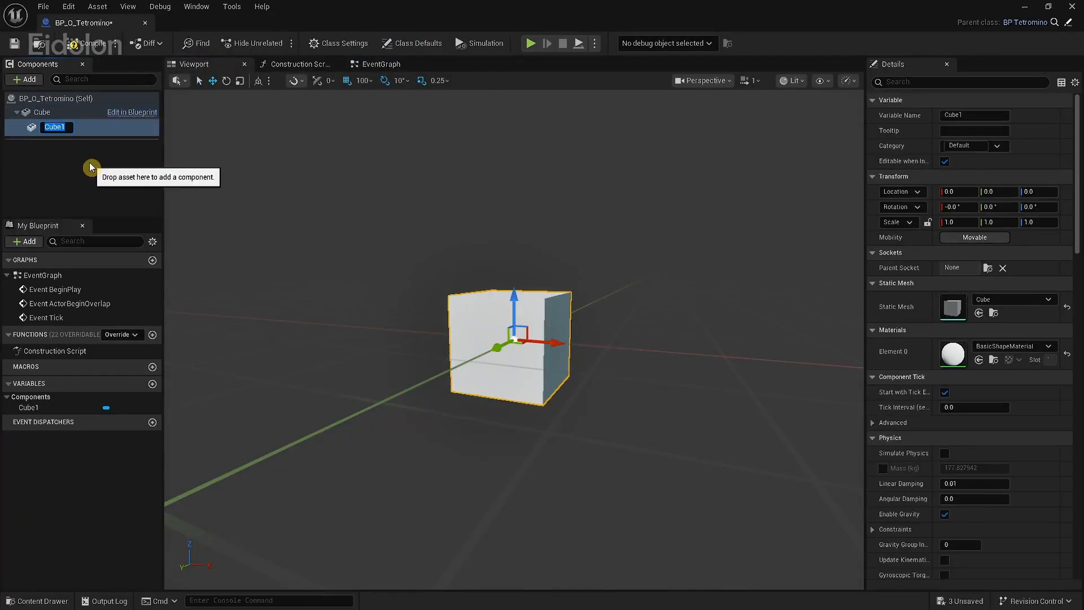
{"action": "left_click", "coordinate": [70, 113]}
{"action": "key", "text": "ctrl+d"}
{"action": "left_click", "coordinate": [71, 126]}
{"action": "left_click_drag", "start_coordinate": [513, 302], "coordinate": [513, 200]}
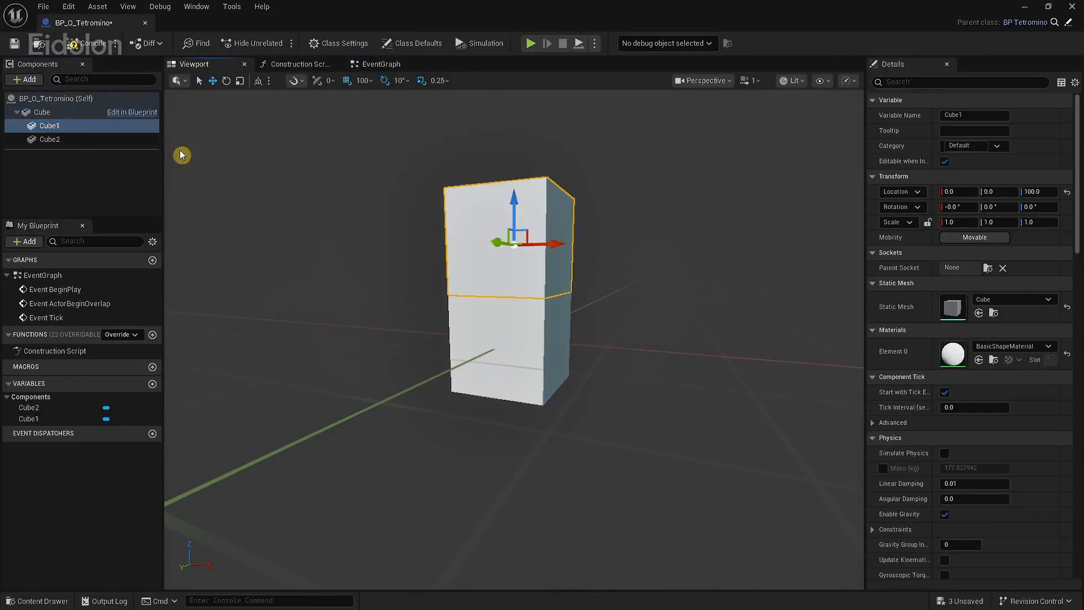
Step: Move Cube2 beside the root cube, then duplicate it and raise the copy to complete the two-by-two O shape
{"action": "left_click", "coordinate": [71, 140]}
{"action": "left_click_drag", "start_coordinate": [495, 347], "coordinate": [529, 333]}
{"action": "key", "text": "ctrl+d"}
{"action": "left_click_drag", "start_coordinate": [539, 255], "coordinate": [539, 201]}
{"action": "mouse_move", "coordinate": [649, 276]}
{"action": "right_mouse_down"}
{"action": "mouse_move", "coordinate": [565, 276]}
{"action": "mouse_move", "coordinate": [649, 276]}
{"action": "right_mouse_up"}
Step: Apply the cyan Tetris_Cube_mat_Inst3 material to all four cubes of BP_O_Tetromino
{"action": "left_click", "coordinate": [70, 112], "text": "shift"}
{"action": "left_click", "coordinate": [37, 601]}
{"action": "left_click_drag", "start_coordinate": [528, 467], "coordinate": [953, 217]}
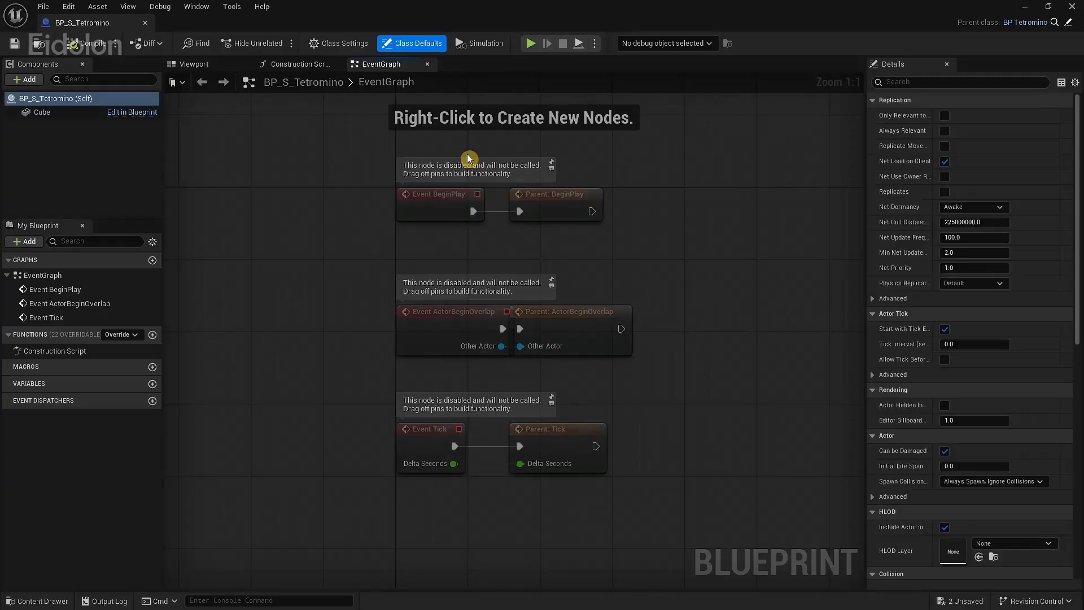
Step: Add a child cube to BP_S_Tetromino and stack it on the root cube at Z 100
{"action": "left_click", "coordinate": [42, 112]}
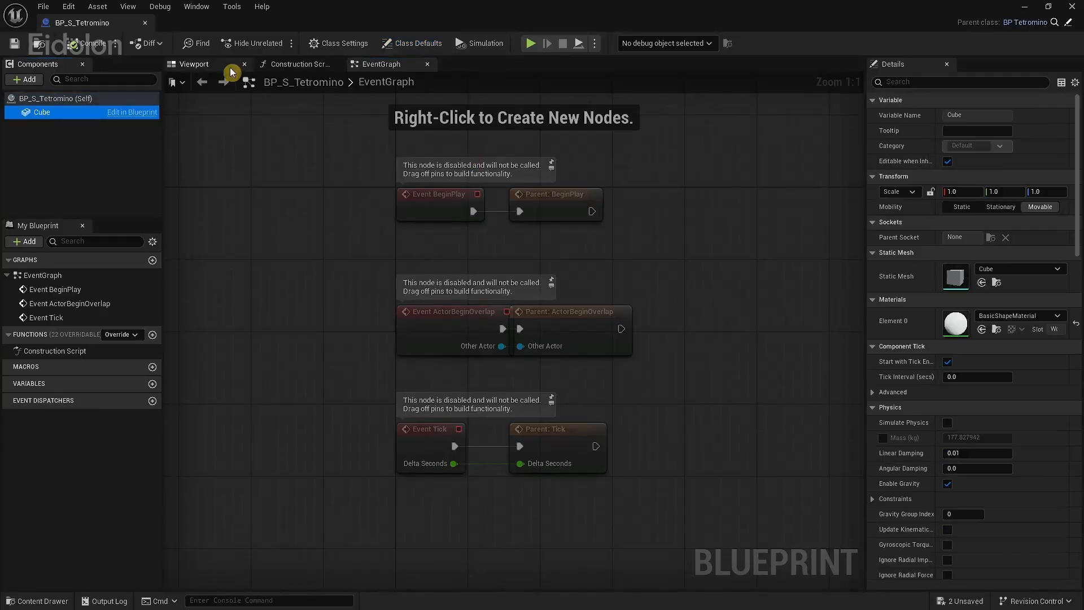
{"action": "left_click", "coordinate": [27, 80]}
{"action": "left_click", "coordinate": [70, 223]}
{"action": "left_click_drag", "start_coordinate": [515, 296], "coordinate": [514, 190]}
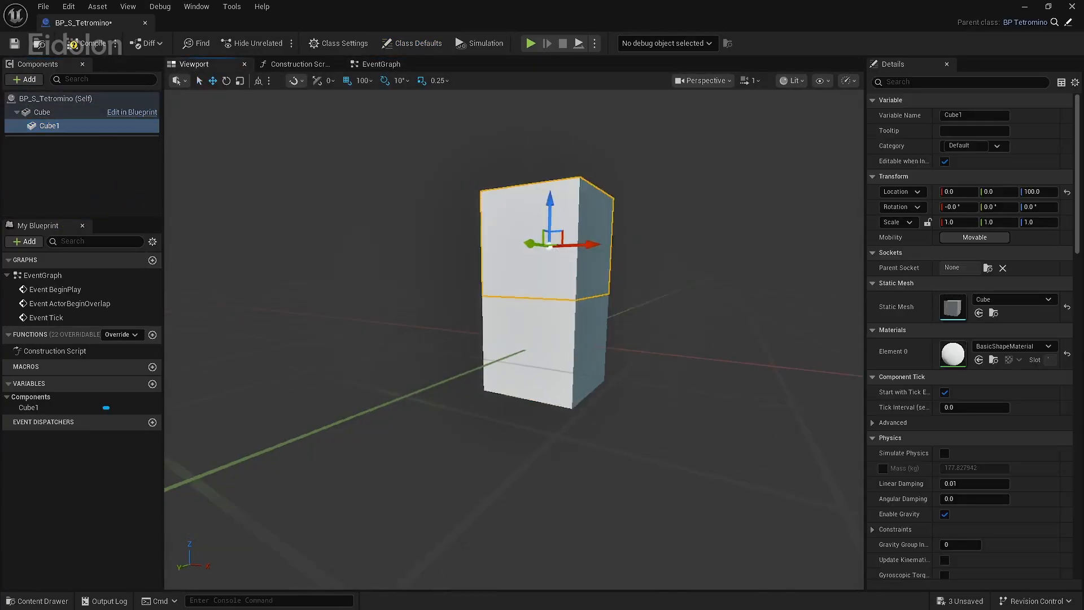
Step: Duplicate a cube to the root's side at Y -100, then place another copy below it at Z -100 to form the S
{"action": "left_click_drag", "start_coordinate": [540, 258], "coordinate": [396, 258], "text": "alt"}
{"action": "left_click", "coordinate": [525, 334]}
{"action": "key", "text": "ctrl+d"}
{"action": "left_click_drag", "start_coordinate": [456, 325], "coordinate": [534, 324]}
{"action": "key", "text": "ctrl+d"}
{"action": "left_click_drag", "start_coordinate": [573, 288], "coordinate": [574, 361]}
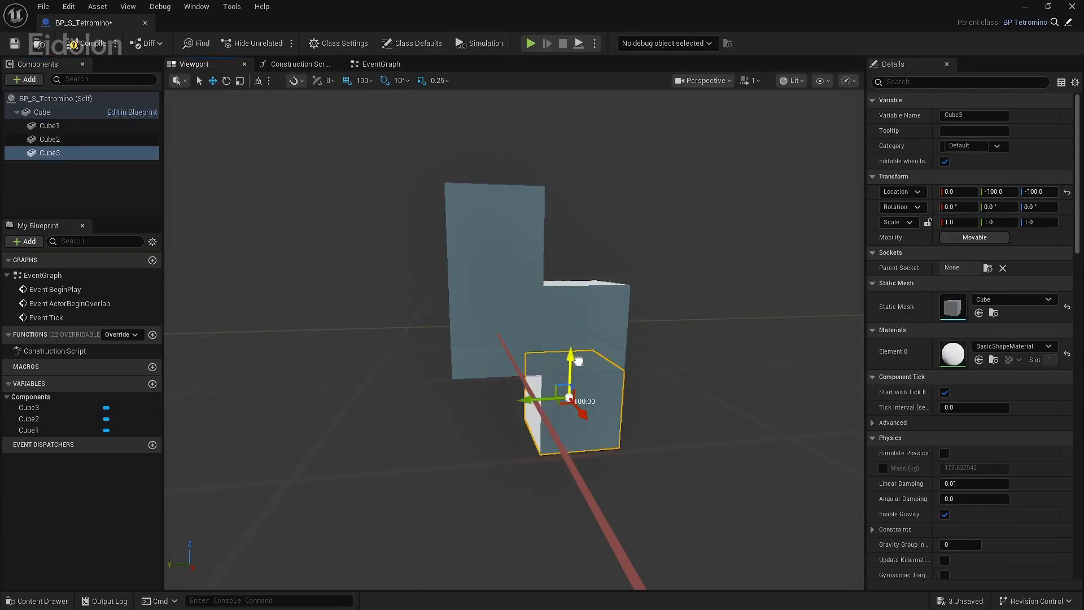
{"action": "left_click_drag", "start_coordinate": [739, 325], "coordinate": [716, 320], "text": "alt"}
Step: Apply the green Tetris_Cube_mat_Inst4 material to all four cubes of BP_S_Tetromino, then compile and save the Blueprint
{"action": "left_click", "coordinate": [42, 112], "text": "shift"}
{"action": "left_click", "coordinate": [45, 601]}
{"action": "left_click_drag", "start_coordinate": [581, 458], "coordinate": [966, 221]}
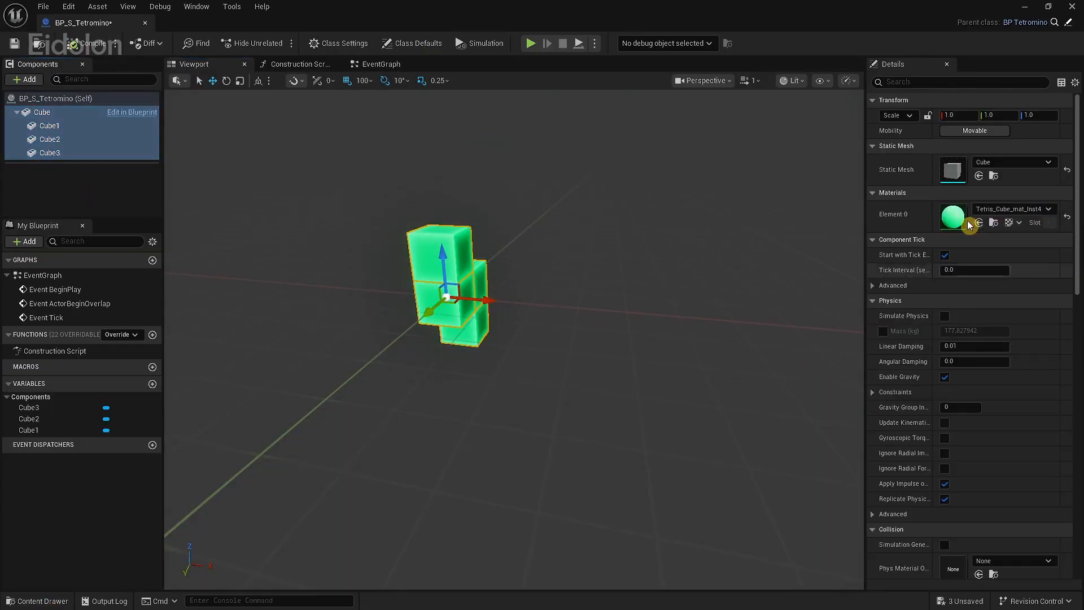
{"action": "left_click", "coordinate": [85, 44]}
{"action": "left_click", "coordinate": [15, 44]}
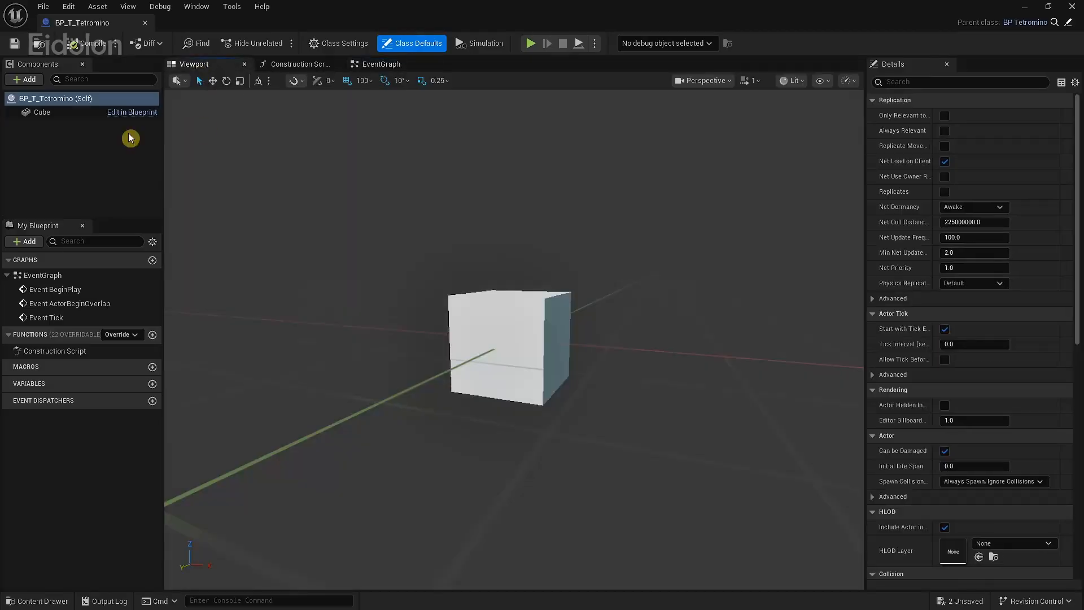
Step: In BP_T_Tetromino, add Cube1 beside the root at Y 100 and Cube2 on top of the root cube
{"action": "key", "text": "ctrl+d"}
{"action": "left_click_drag", "start_coordinate": [605, 310], "coordinate": [447, 363]}
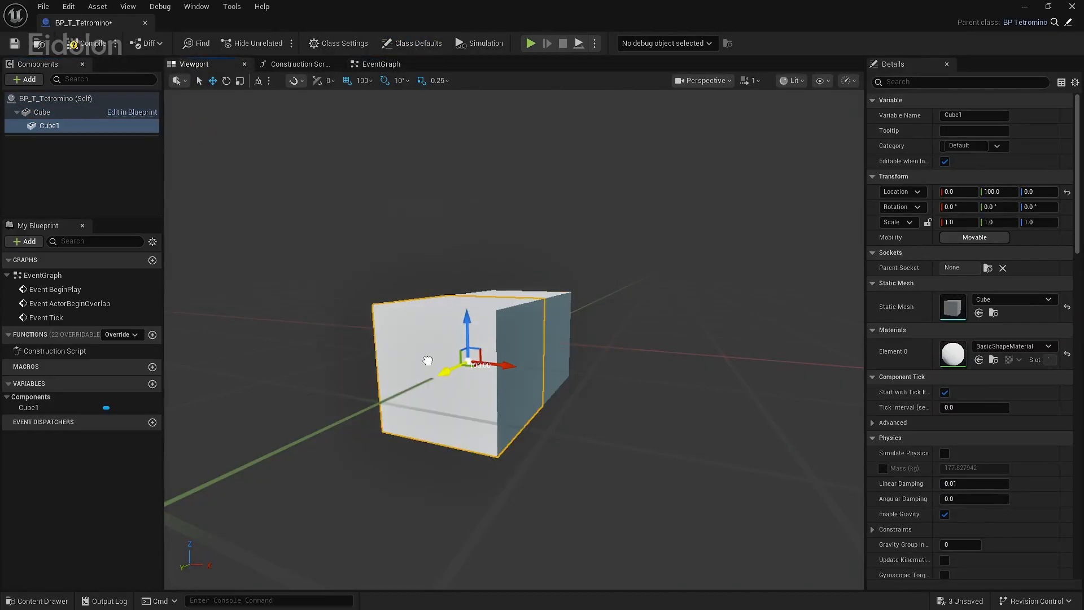
{"action": "key", "text": "ctrl+d"}
{"action": "left_click_drag", "start_coordinate": [515, 251], "coordinate": [515, 136]}
Step: Duplicate a third cube and place it on the root's side opposite Cube1 to complete the T
{"action": "left_click", "coordinate": [562, 344]}
{"action": "key", "text": "ctrl+d"}
{"action": "left_click_drag", "start_coordinate": [498, 356], "coordinate": [567, 327]}
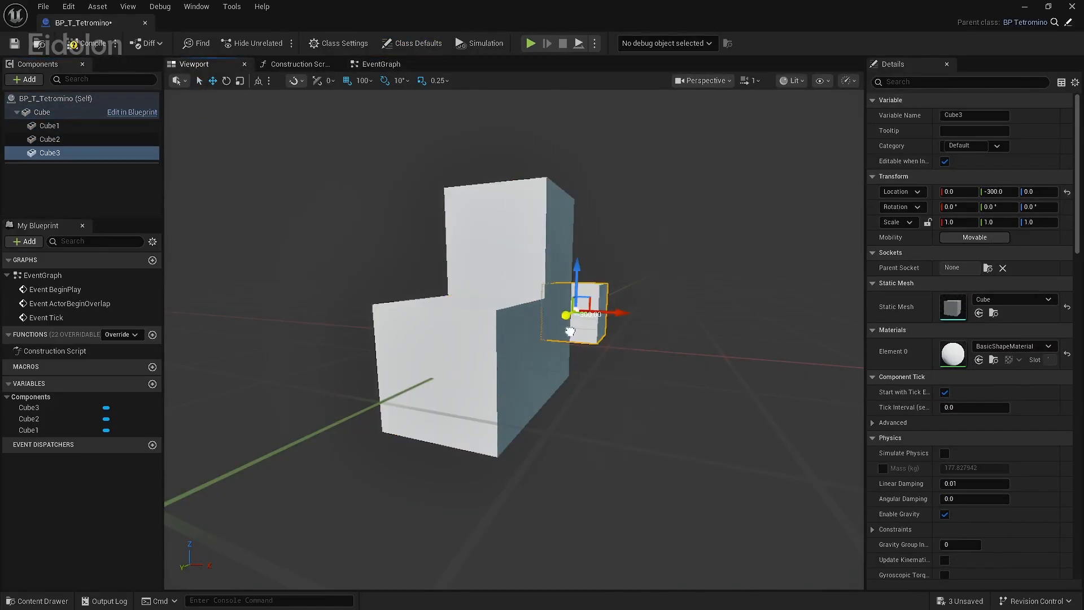
{"action": "left_click", "coordinate": [558, 359]}
{"action": "right_click_drag", "start_coordinate": [558, 360], "coordinate": [519, 360]}
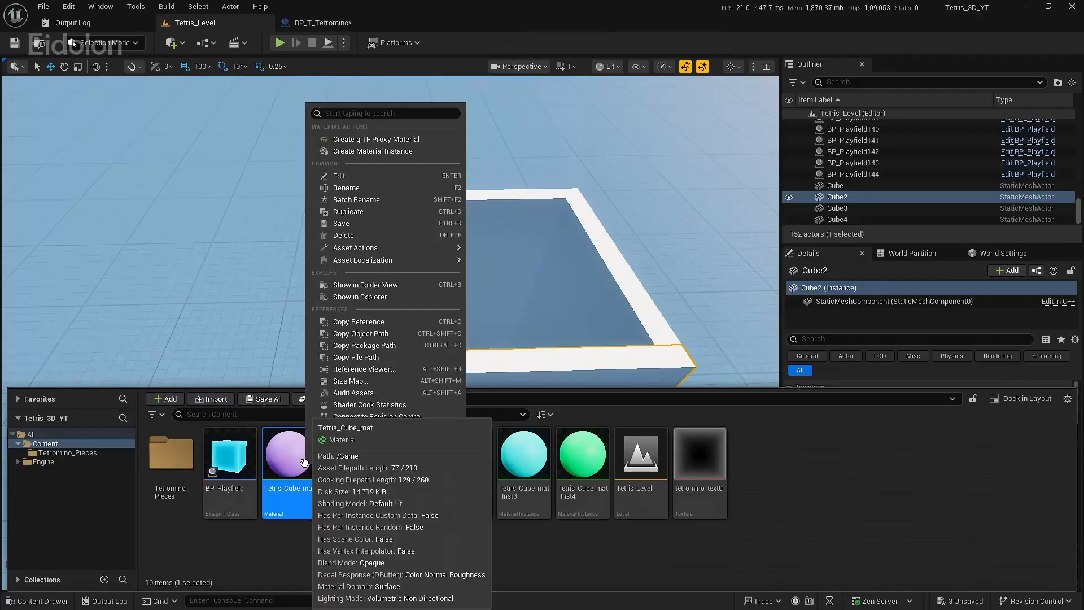
Step: Create a Tetris_Cube_mat material instance for the T piece, set its Color to blue 4510FFFF, and close its editor
{"action": "left_click", "coordinate": [403, 148]}
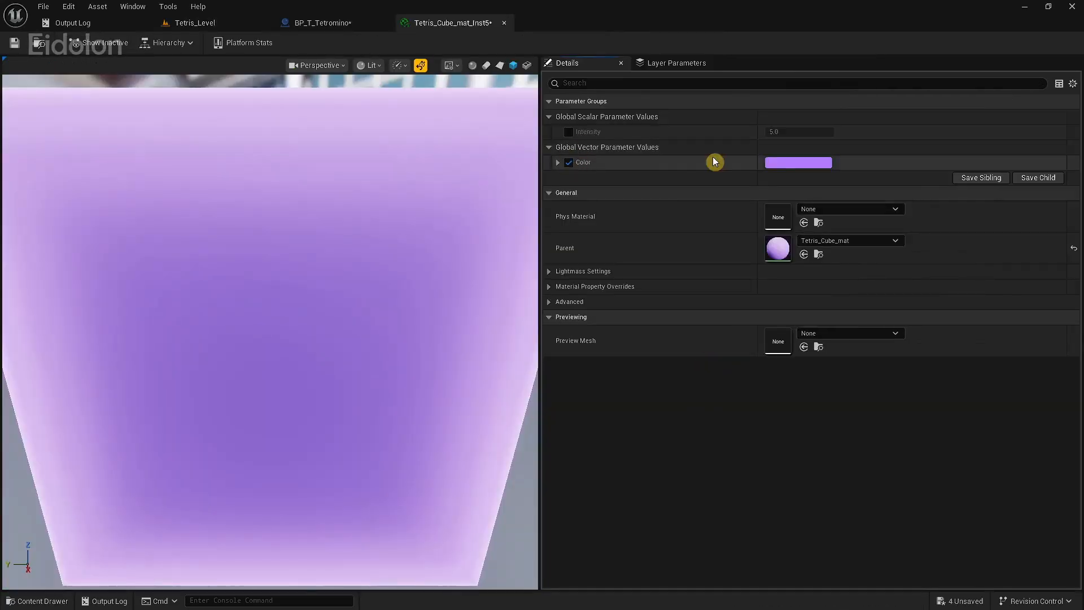
{"action": "left_click", "coordinate": [799, 162]}
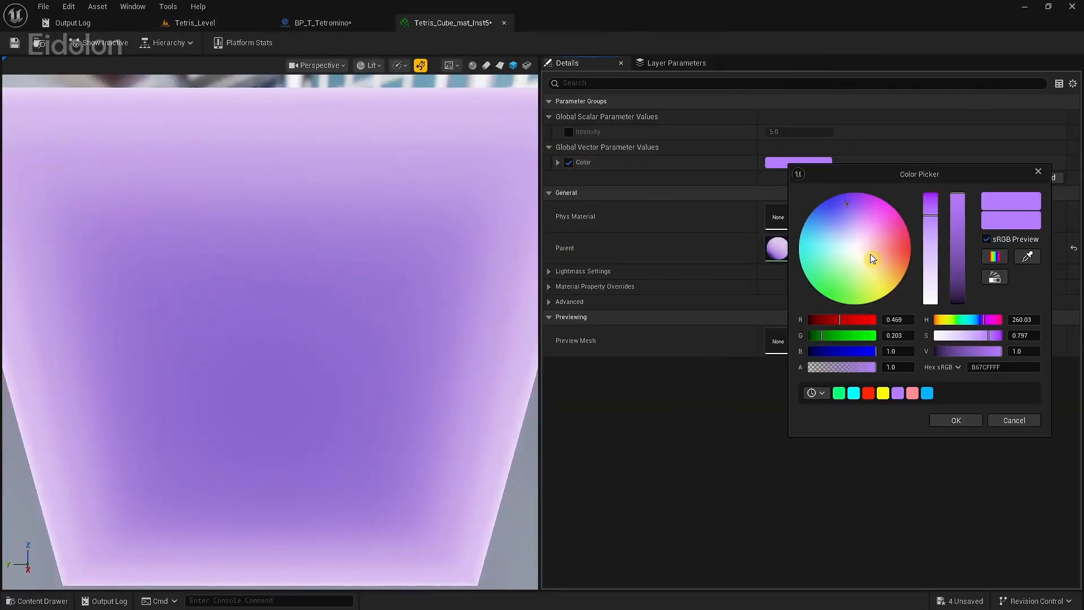
{"action": "left_click_drag", "start_coordinate": [870, 253], "coordinate": [827, 199]}
{"action": "left_click", "coordinate": [36, 601]}
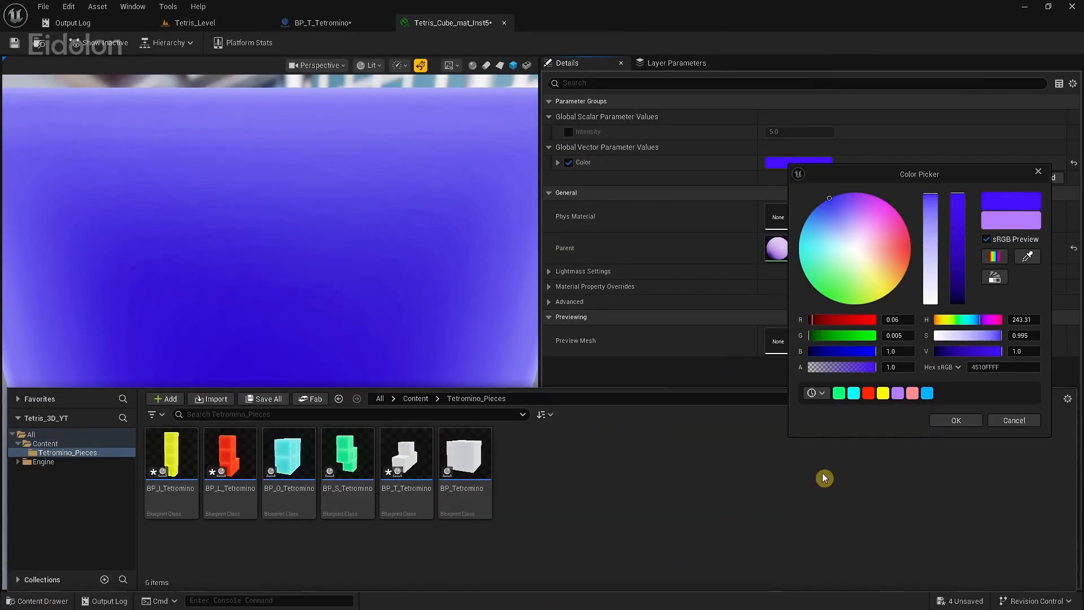
{"action": "left_click", "coordinate": [940, 423]}
{"action": "left_click", "coordinate": [504, 22]}
Step: Apply the blue Tetris_Cube_mat_Inst5 material to all four cubes of BP_T_Tetromino and save the Blueprint
{"action": "left_click", "coordinate": [41, 112]}
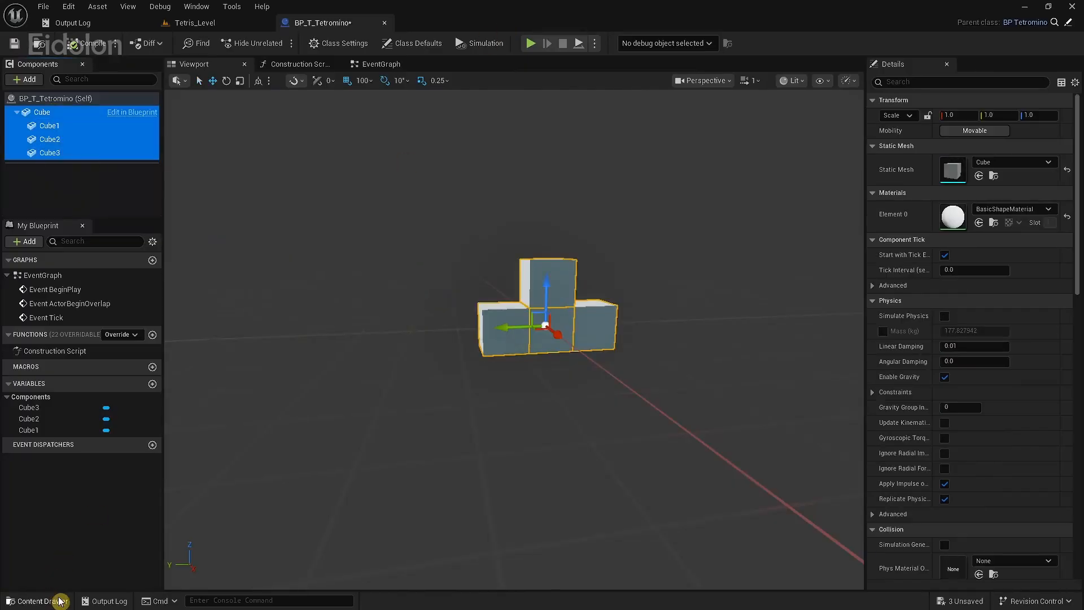
{"action": "left_click", "coordinate": [37, 600]}
{"action": "left_click", "coordinate": [664, 437]}
{"action": "left_click_drag", "start_coordinate": [664, 437], "coordinate": [953, 216]}
{"action": "left_click", "coordinate": [15, 43]}
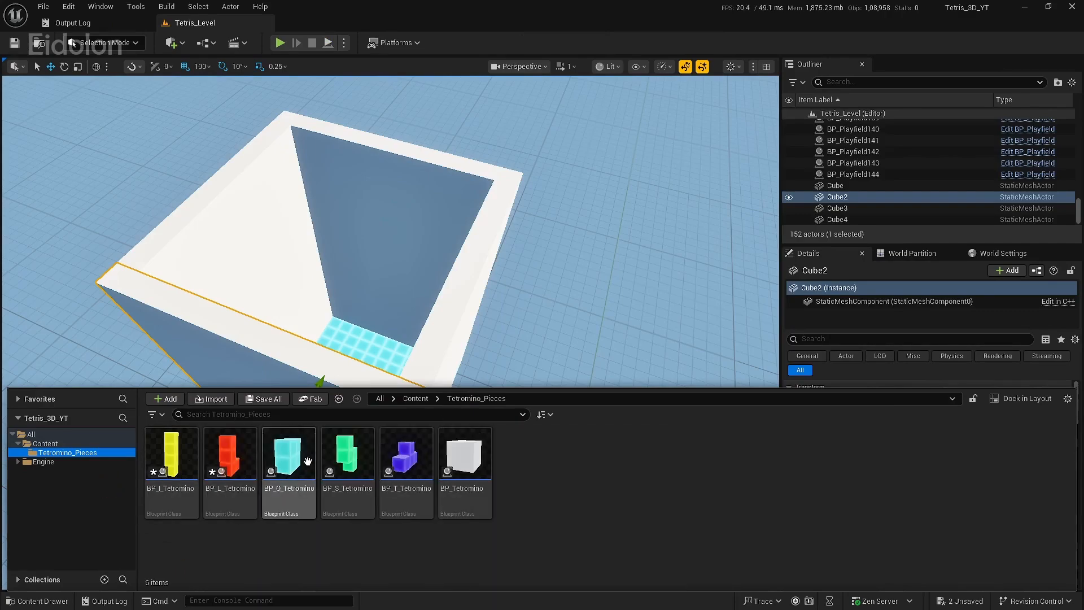
Step: Move Tetris_Cube_mat_Inst1 through Tetris_Cube_mat_Inst5 into the Tetromino_Pieces folder and update that folder's redirector references
{"action": "left_click", "coordinate": [84, 445]}
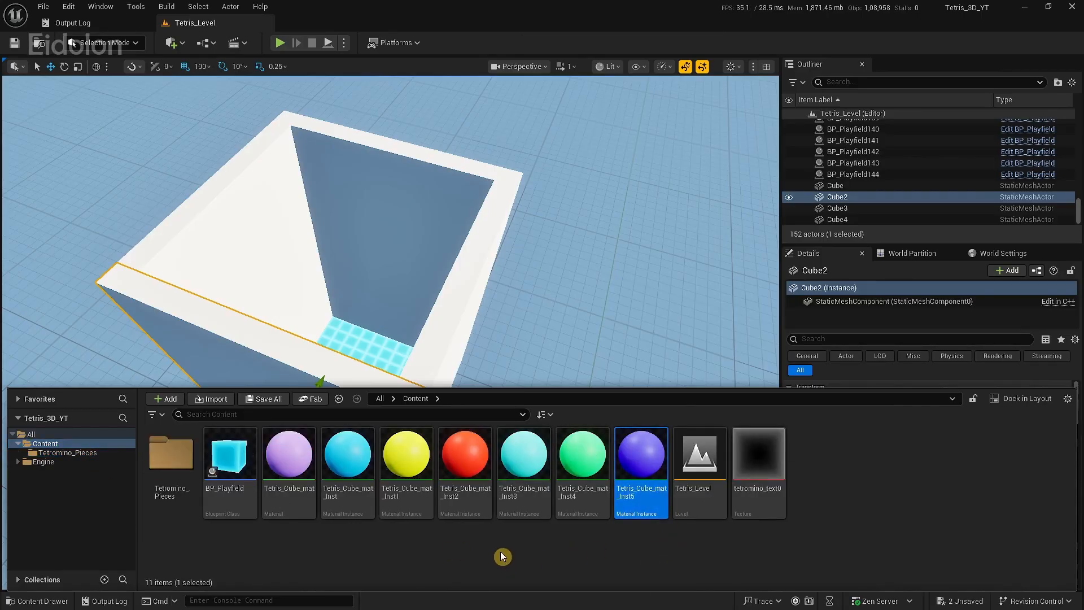
{"action": "left_click", "coordinate": [399, 503], "text": "shift"}
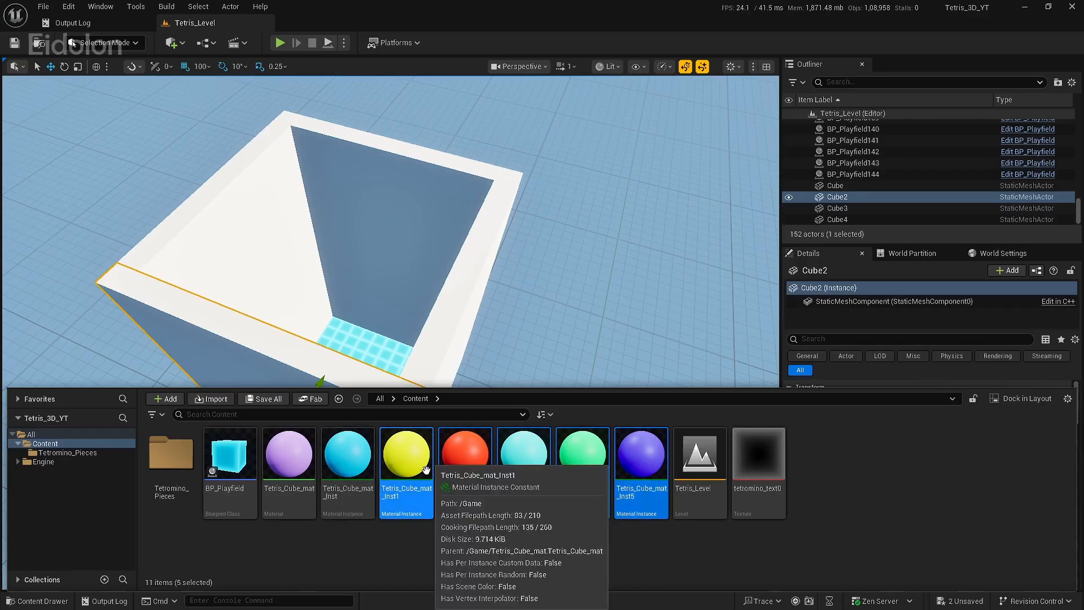
{"action": "left_click_drag", "start_coordinate": [419, 458], "coordinate": [183, 455]}
{"action": "left_click", "coordinate": [215, 491]}
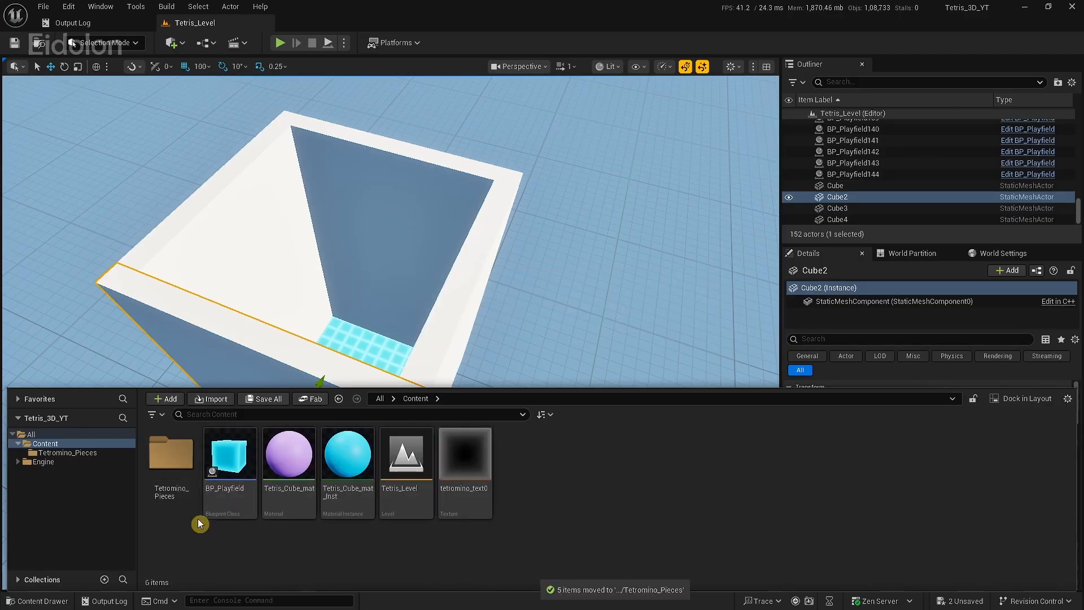
{"action": "right_click", "coordinate": [187, 485]}
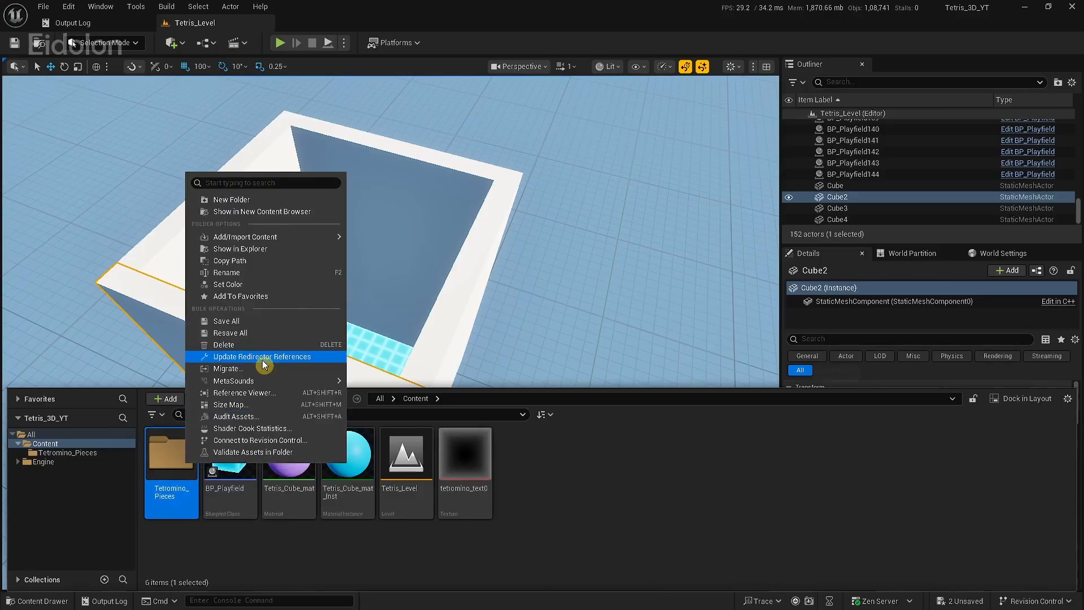
{"action": "left_click", "coordinate": [299, 357]}
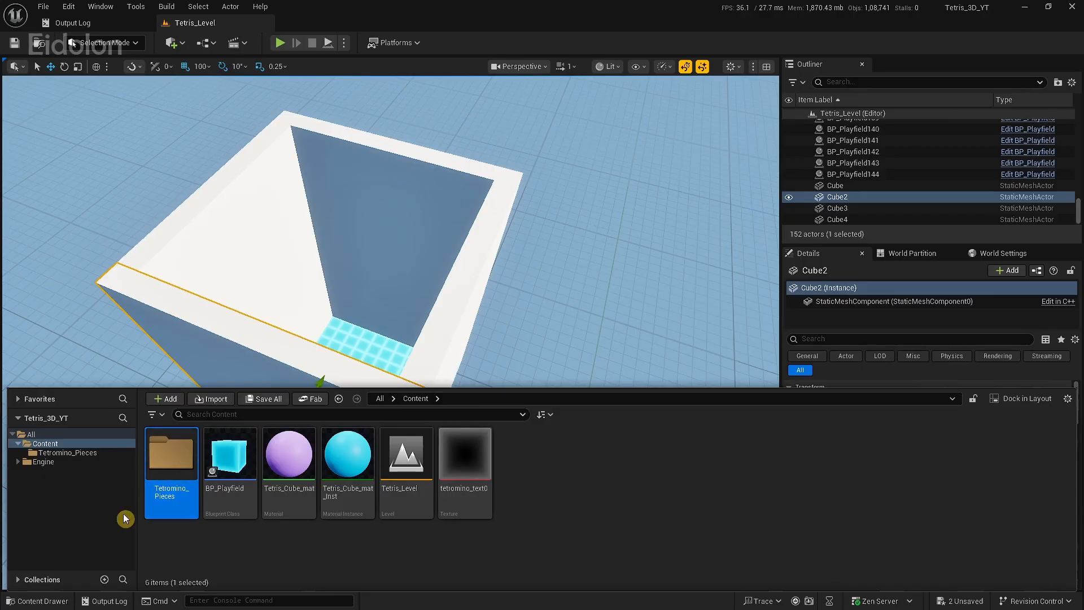
Step: Find the Target Point actor by searching for "target" and place one in Tetris_Level at the walled playfield
{"action": "mouse_move", "coordinate": [252, 93]}
{"action": "left_mouse_down"}
{"action": "mouse_move", "coordinate": [245, 57]}
{"action": "mouse_move", "coordinate": [252, 94]}
{"action": "left_mouse_up"}
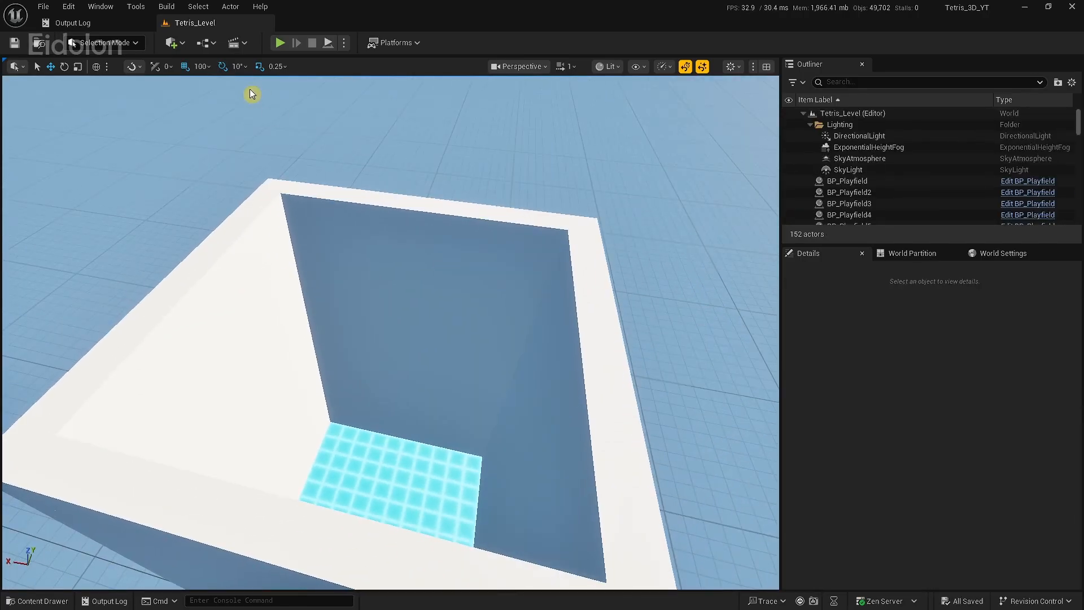
{"action": "left_click", "coordinate": [185, 44]}
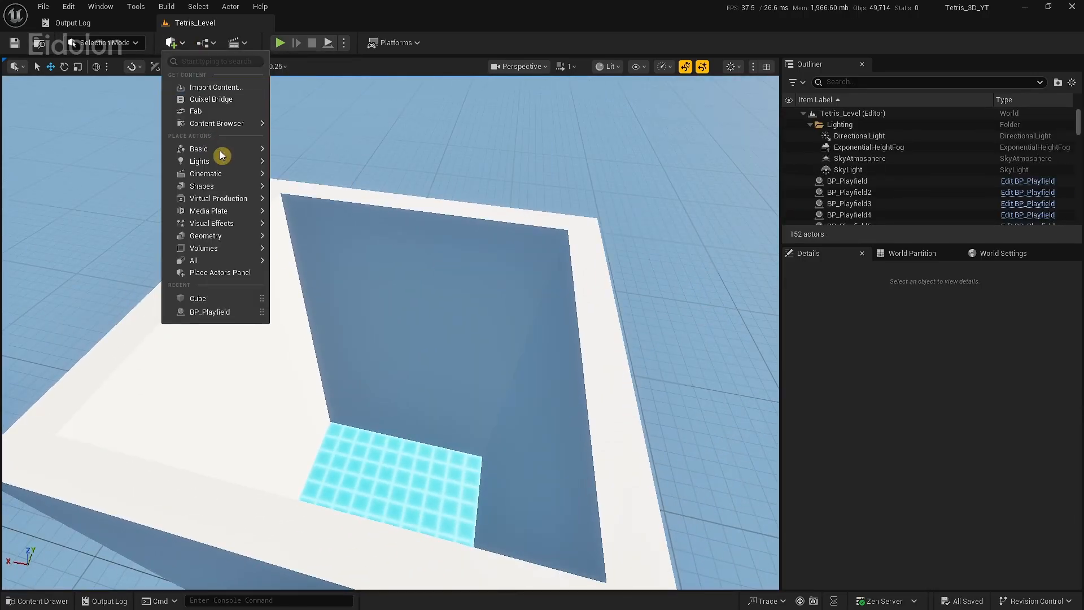
{"action": "left_click", "coordinate": [199, 61]}
{"action": "type", "text": "target"}
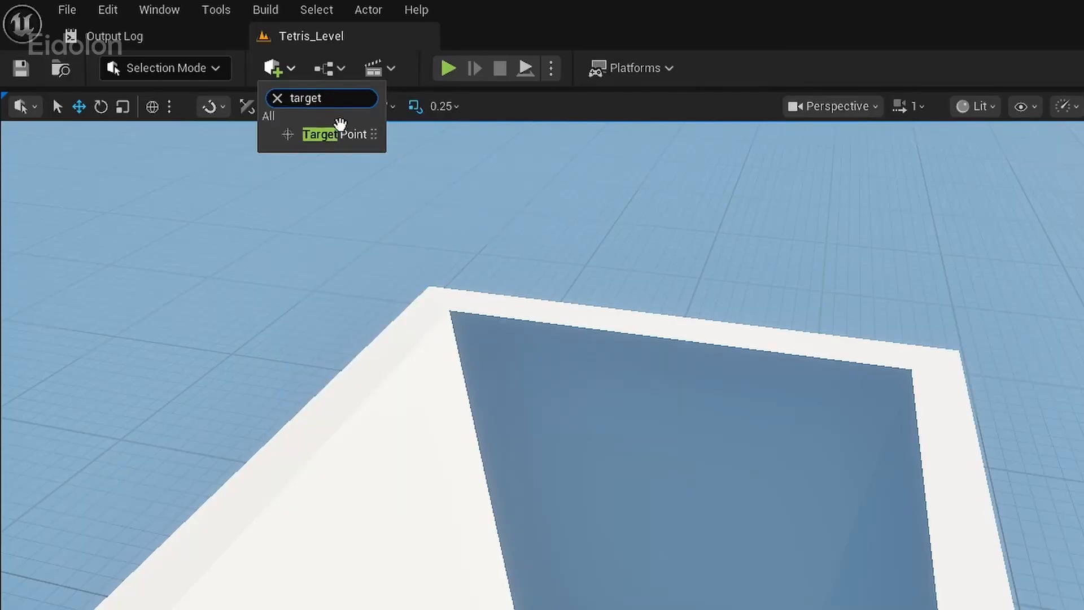
{"action": "left_click_drag", "start_coordinate": [338, 133], "coordinate": [579, 382]}
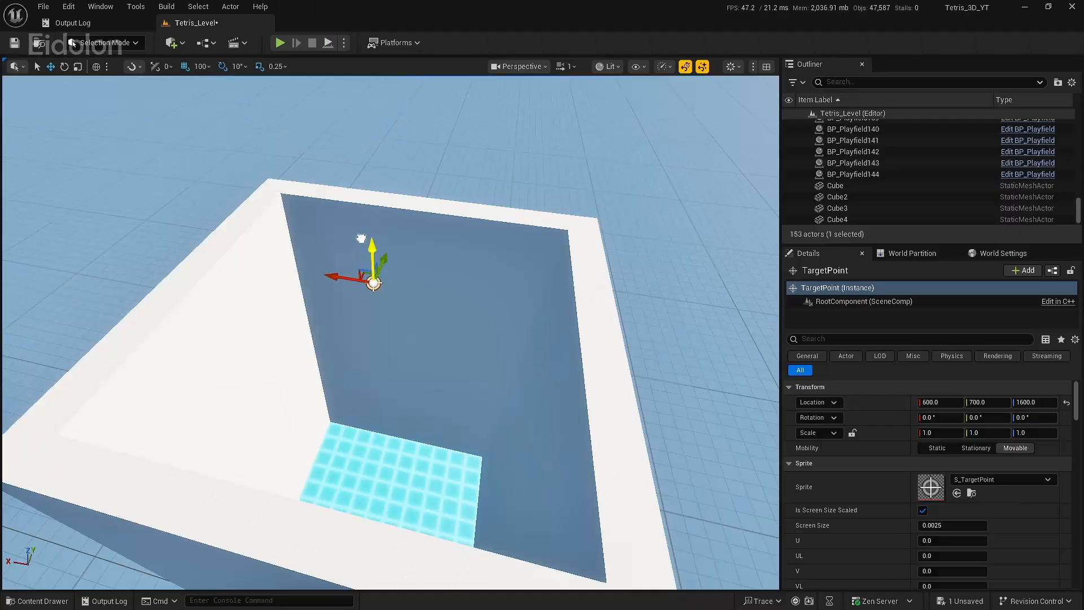
Step: Center the Target Point over the playfield in the top view at X 550 and Y 550, and return to the perspective view
{"action": "right_click_drag", "start_coordinate": [361, 237], "coordinate": [430, 170]}
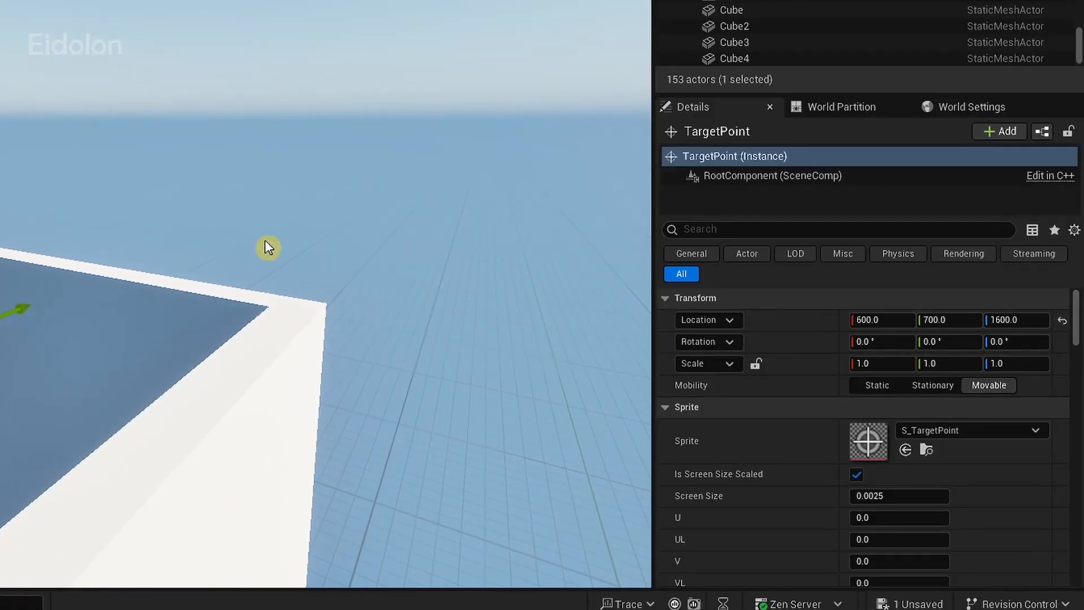
{"action": "right_click_drag", "start_coordinate": [396, 282], "coordinate": [339, 362]}
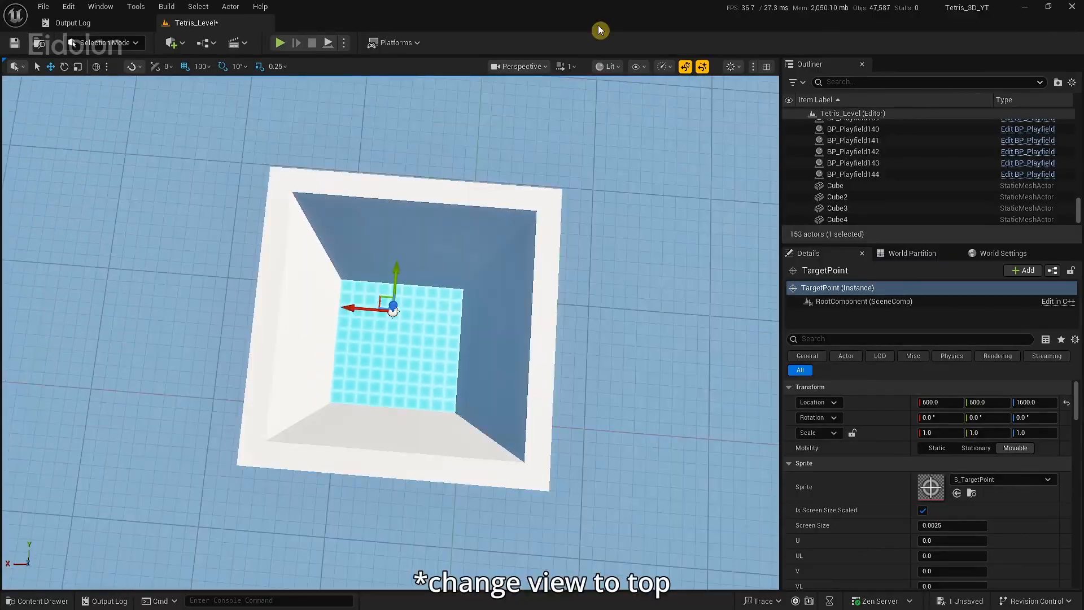
{"action": "left_click", "coordinate": [525, 64]}
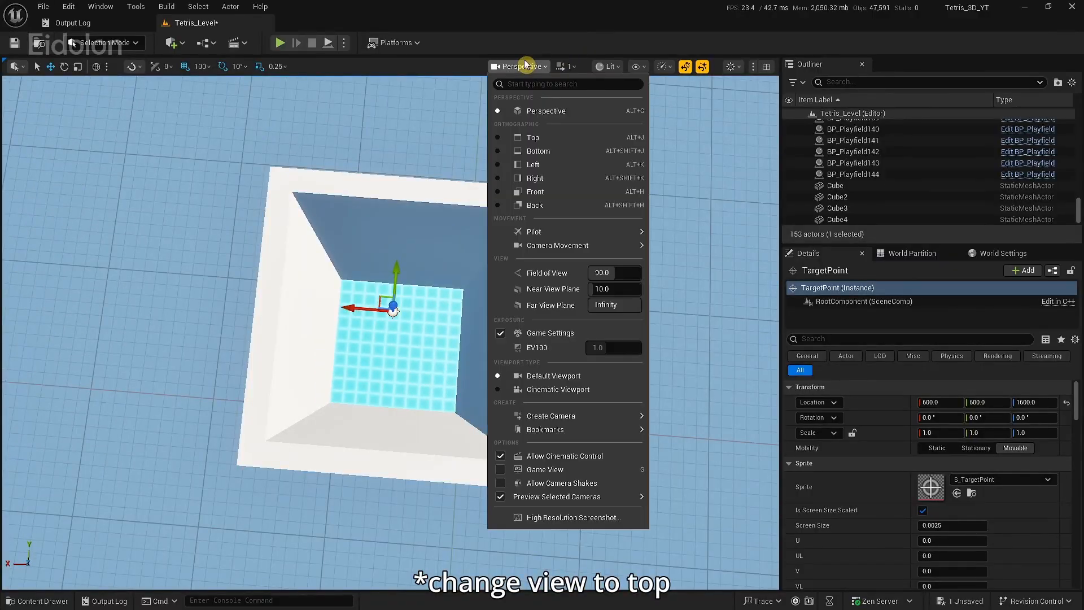
{"action": "left_click", "coordinate": [544, 142]}
{"action": "scroll", "coordinate": [525, 329], "scroll_direction": "down", "scroll_amount": 5}
{"action": "right_click_drag", "start_coordinate": [525, 329], "coordinate": [585, 214]}
{"action": "scroll", "coordinate": [409, 338], "scroll_direction": "up", "scroll_amount": 3}
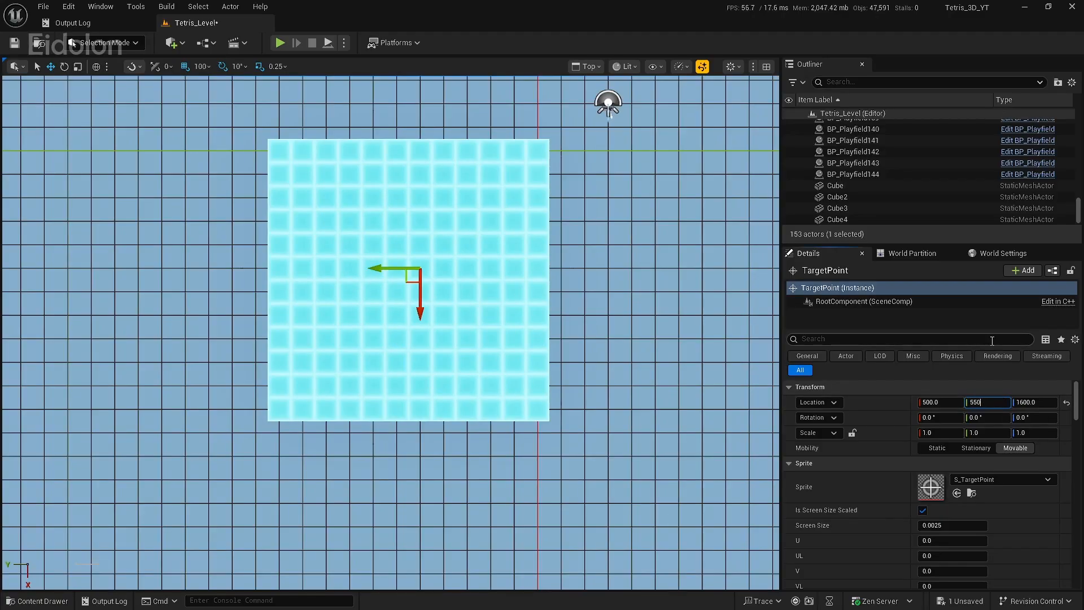
{"action": "key", "text": "Return"}
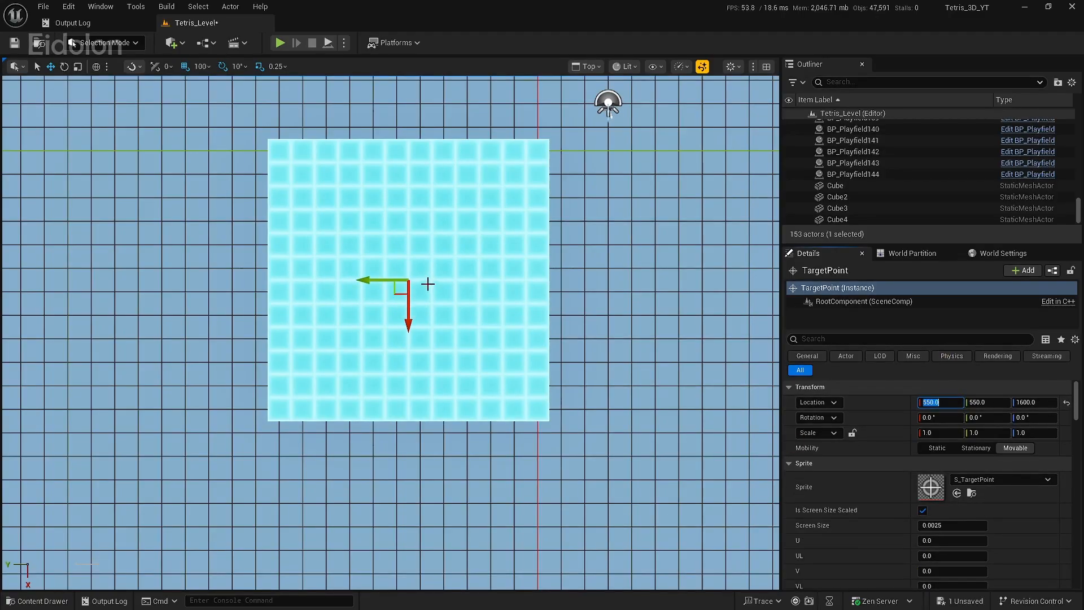
{"action": "scroll", "coordinate": [451, 322], "scroll_direction": "up", "scroll_amount": 2}
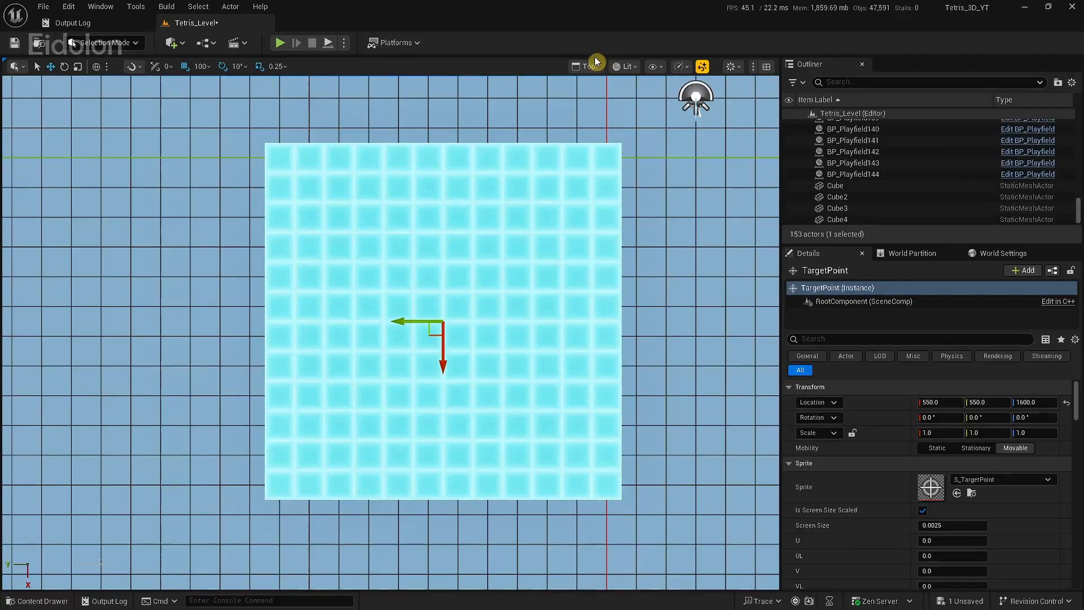
{"action": "left_click", "coordinate": [588, 67]}
{"action": "left_click", "coordinate": [618, 112]}
{"action": "right_click_drag", "start_coordinate": [612, 194], "coordinate": [480, 254]}
Step: Create a Game Mode Base Blueprint named TetrisGameMode in the Content folder
{"action": "left_click", "coordinate": [41, 601]}
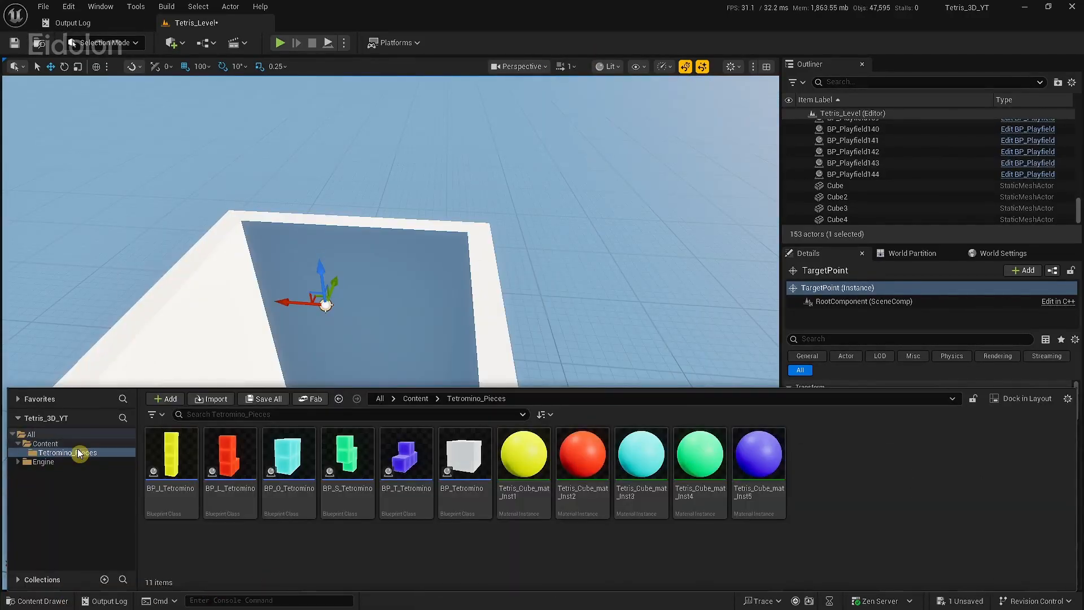
{"action": "left_click", "coordinate": [46, 443]}
{"action": "right_click", "coordinate": [690, 486]}
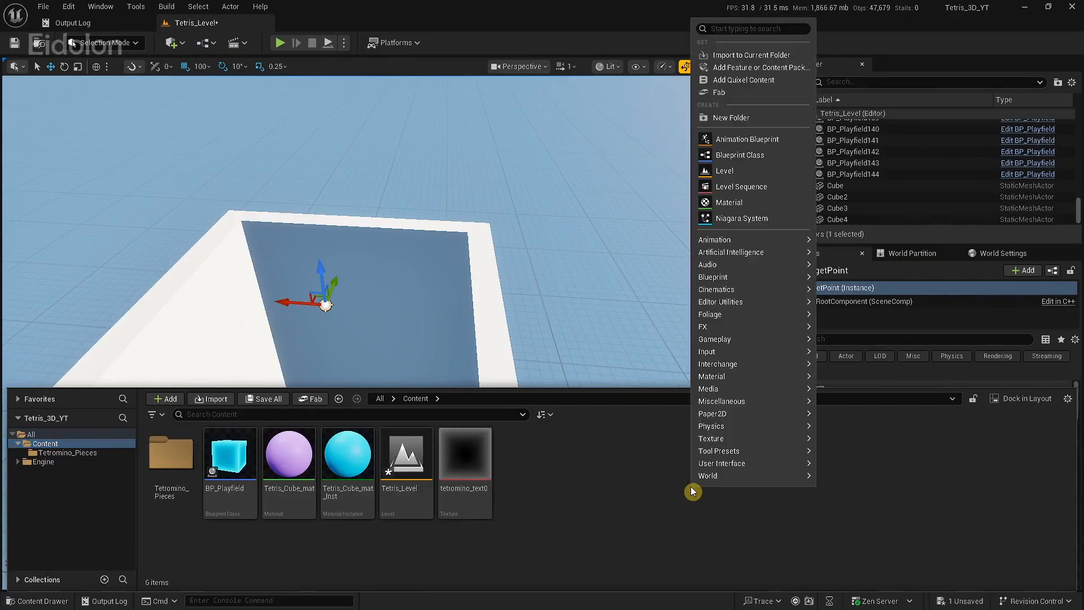
{"action": "left_click", "coordinate": [743, 155]}
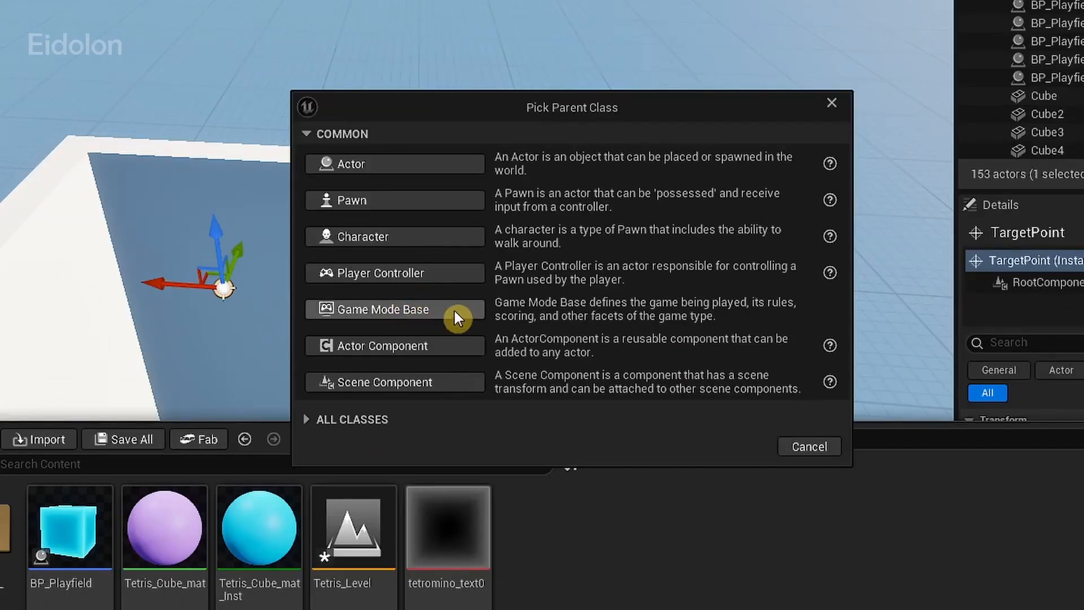
{"action": "left_click", "coordinate": [435, 308]}
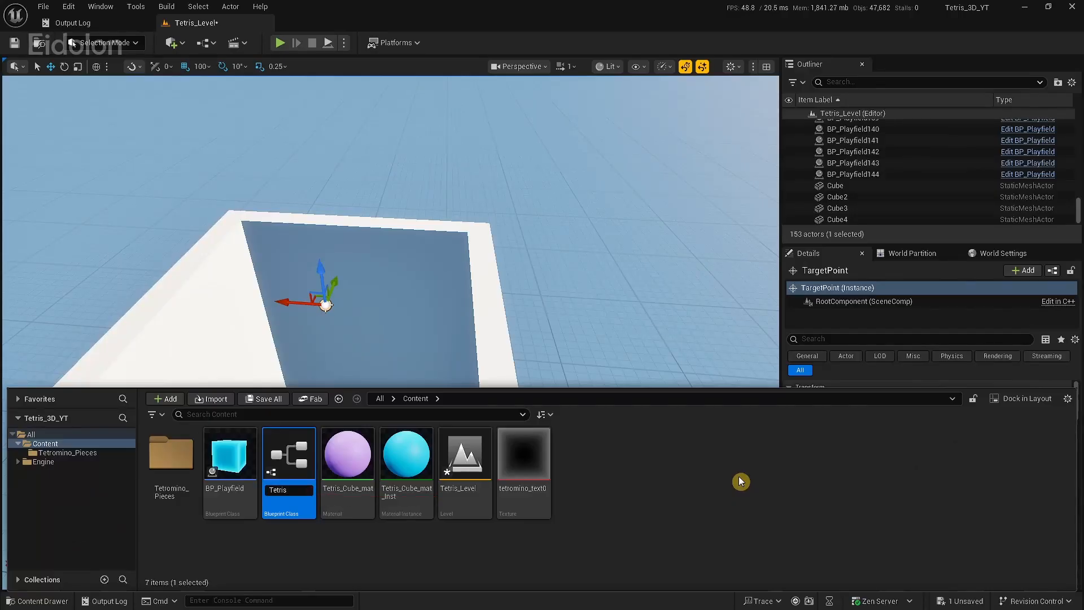
{"action": "type", "text": "TetrisGameMode"}
{"action": "key", "text": "Return"}
Step: Open the TetrisGameMode Blueprint's event graph and add a function named SpawnNewPiece
{"action": "double_click", "coordinate": [472, 470]}
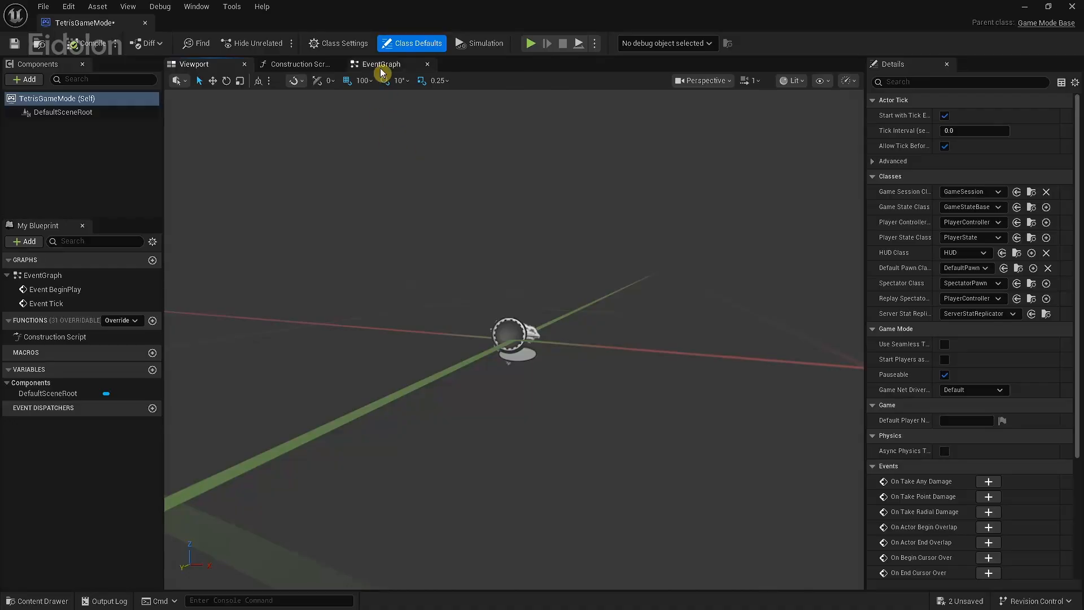
{"action": "left_click", "coordinate": [381, 65]}
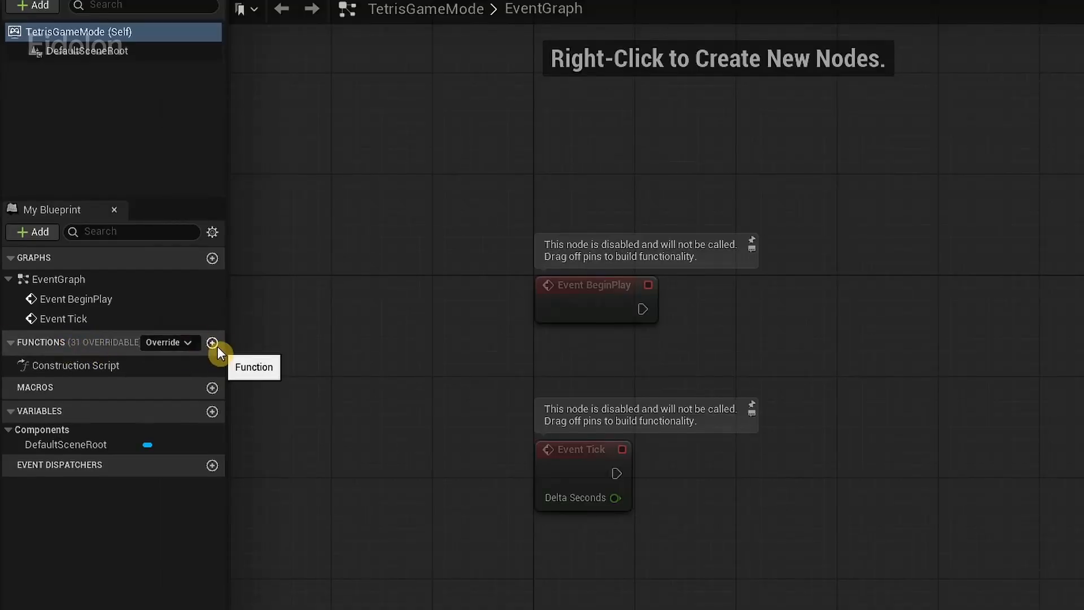
{"action": "left_click", "coordinate": [212, 343]}
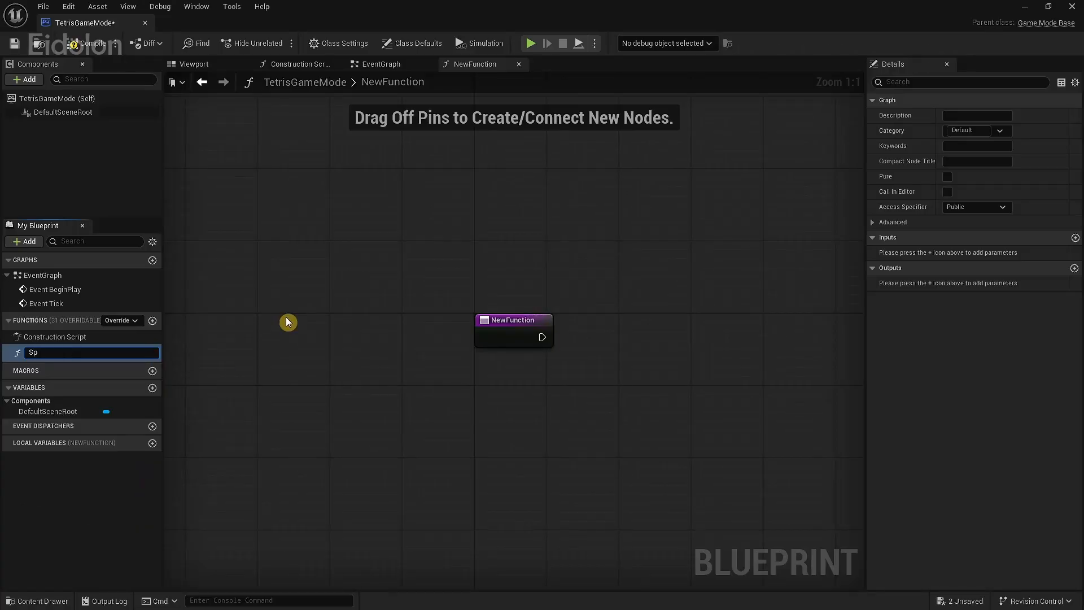
{"action": "type", "text": "Spawe"}
{"action": "type", "text": "nNewPiece"}
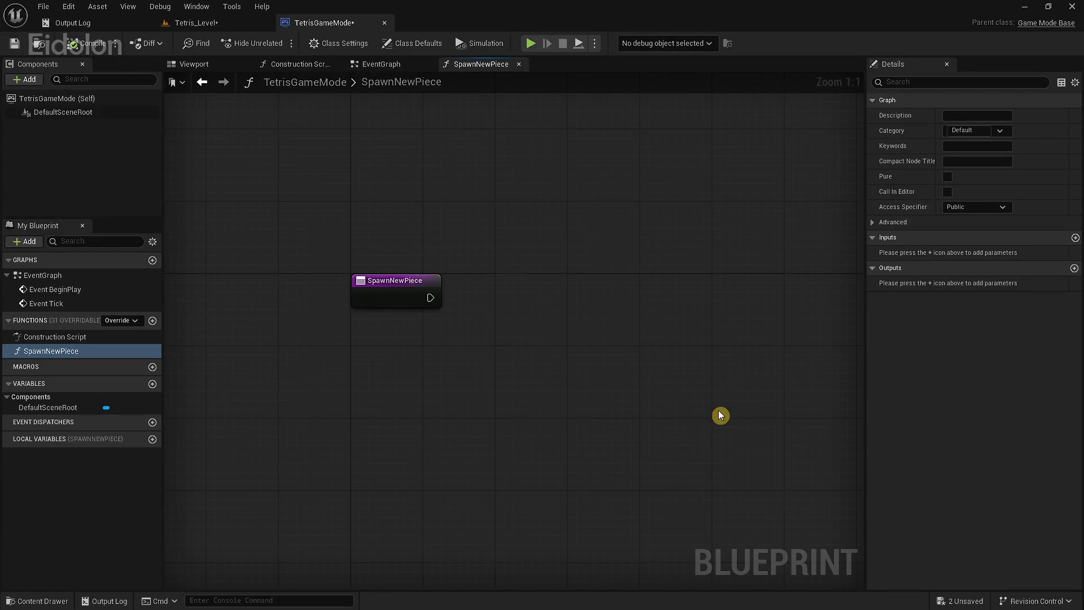
Step: Add a Get Actor Of Class node after the SpawnNewPiece entry node and set its Actor Class to Target Point
{"action": "right_click_drag", "start_coordinate": [614, 385], "coordinate": [563, 358]}
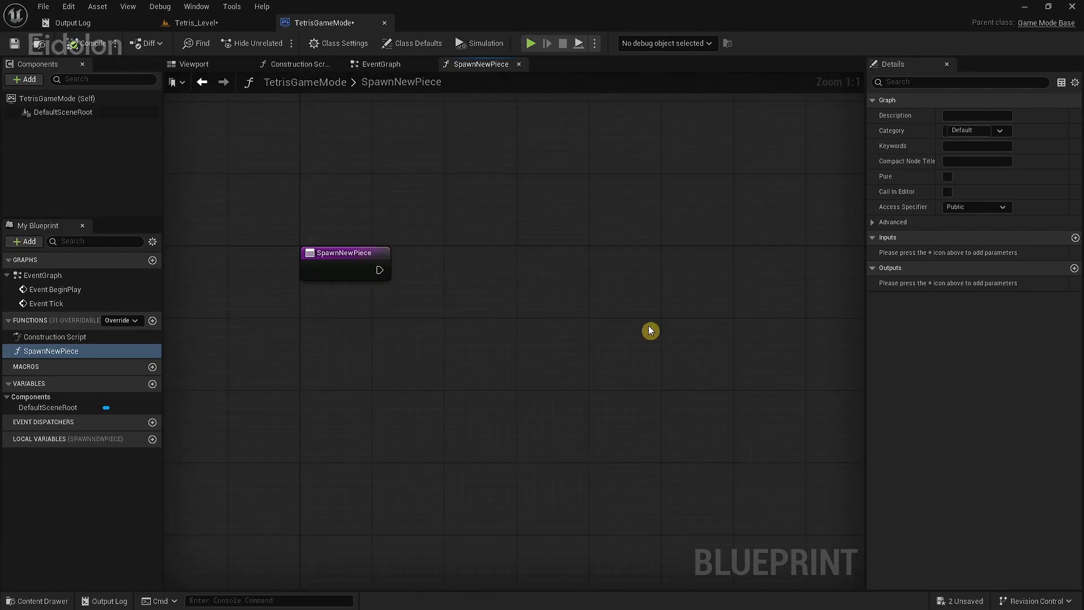
{"action": "right_click_drag", "start_coordinate": [684, 381], "coordinate": [569, 386]}
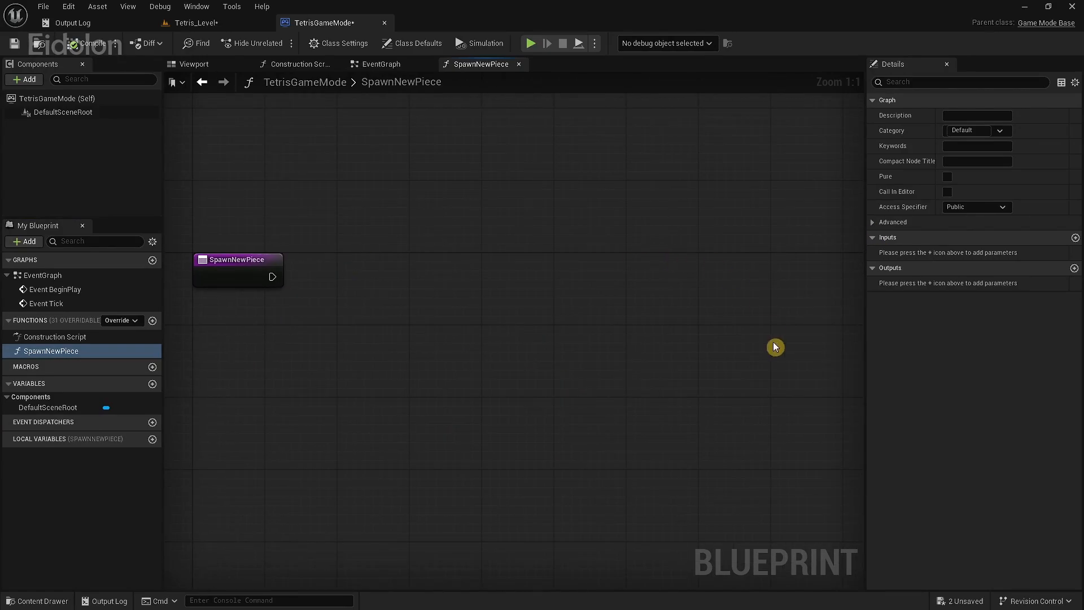
{"action": "right_click_drag", "start_coordinate": [469, 378], "coordinate": [532, 388]}
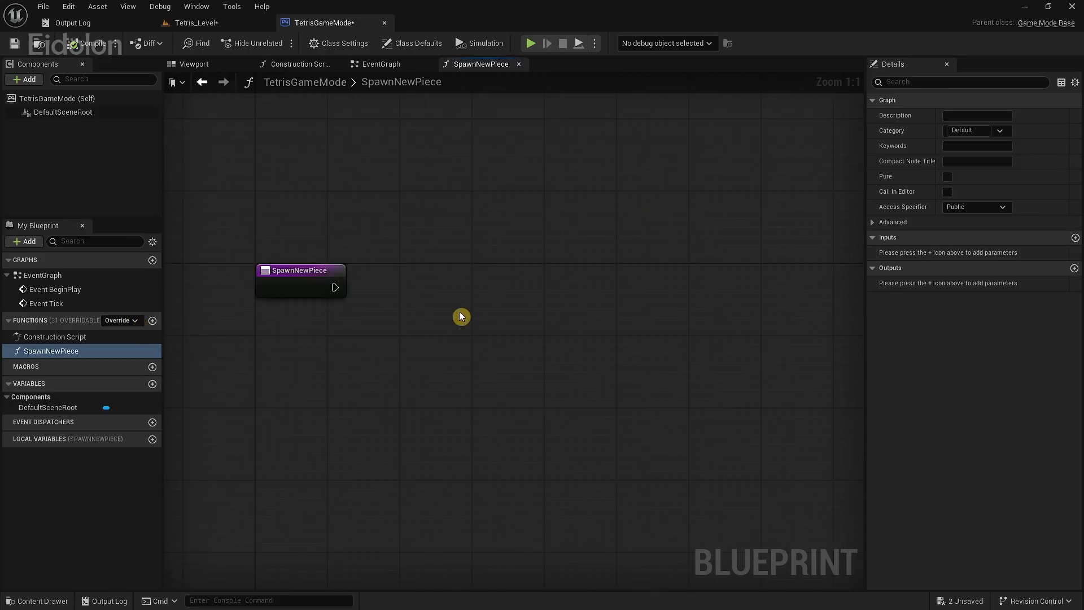
{"action": "right_click_drag", "start_coordinate": [461, 318], "coordinate": [346, 319]}
{"action": "left_click_drag", "start_coordinate": [218, 289], "coordinate": [354, 283]}
{"action": "type", "text": "get actor"}
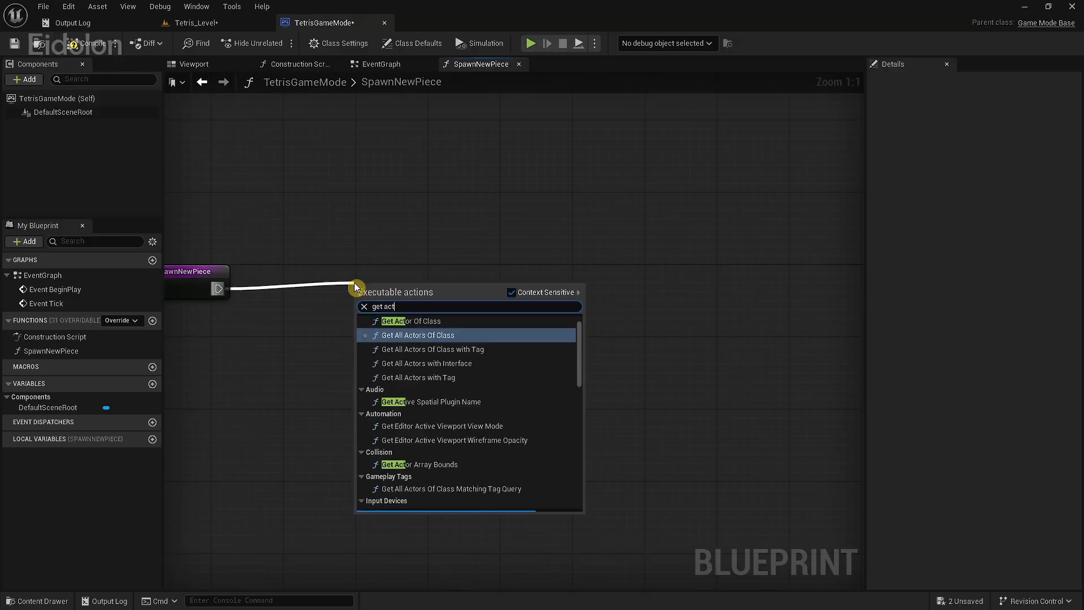
{"action": "key", "text": "Return"}
{"action": "left_click_drag", "start_coordinate": [418, 293], "coordinate": [411, 275]}
{"action": "left_click", "coordinate": [414, 318]}
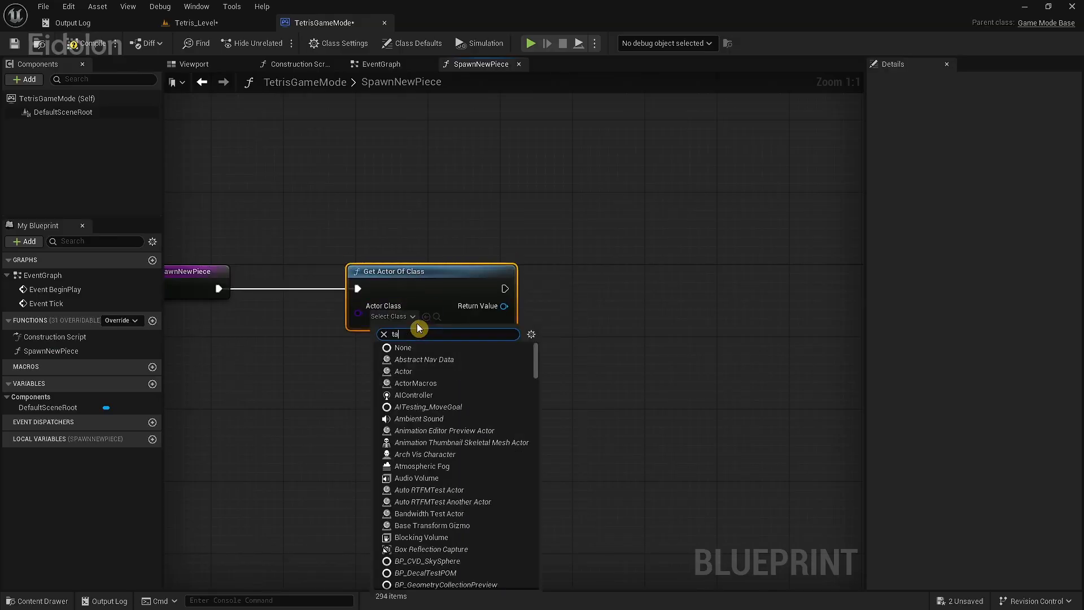
{"action": "type", "text": "tar"}
{"action": "left_click", "coordinate": [414, 383]}
{"action": "right_click_drag", "start_coordinate": [508, 316], "coordinate": [463, 311]}
Step: Add a Spawn Actor node wired to the execution output of Get Actor Of Class and place it well apart
{"action": "left_click_drag", "start_coordinate": [460, 281], "coordinate": [852, 297]}
{"action": "type", "text": "sp"}
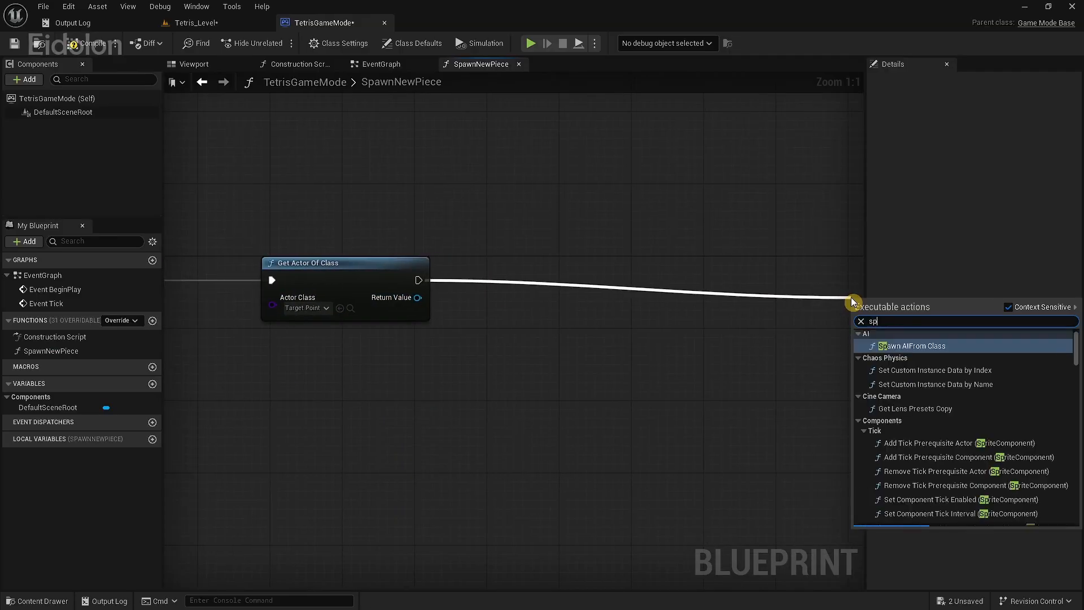
{"action": "key", "text": "Return"}
{"action": "right_click_drag", "start_coordinate": [719, 406], "coordinate": [574, 426]}
{"action": "left_click_drag", "start_coordinate": [804, 342], "coordinate": [879, 308]}
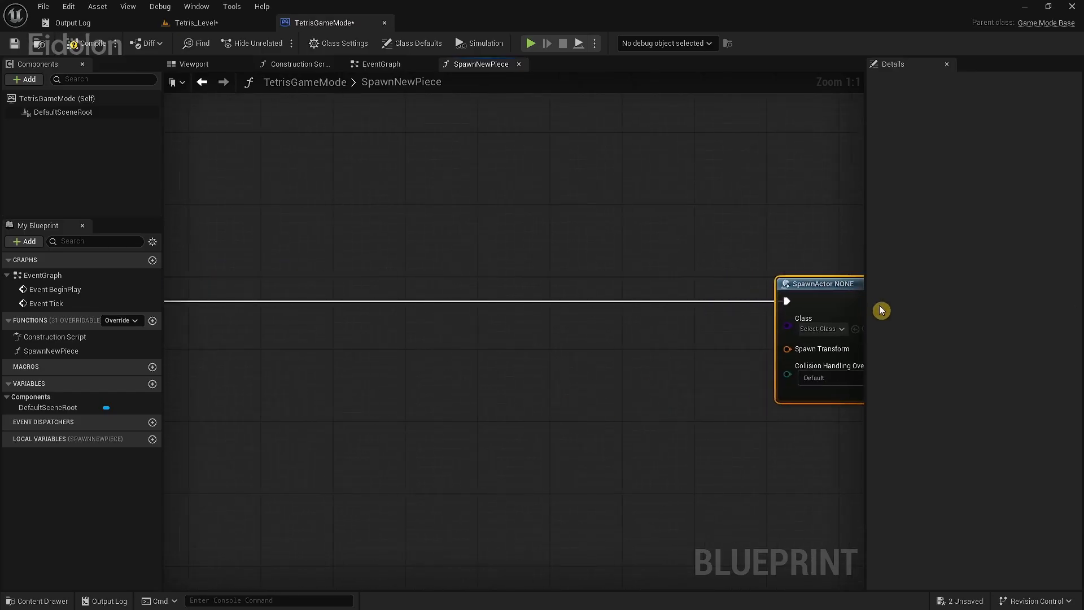
{"action": "right_click_drag", "start_coordinate": [802, 327], "coordinate": [697, 301]}
Step: Create a TetrominoPieces variable in TetrisGameMode and make it an array of BP Tetromino class references
{"action": "left_click", "coordinate": [45, 601]}
{"action": "double_click", "coordinate": [171, 457]}
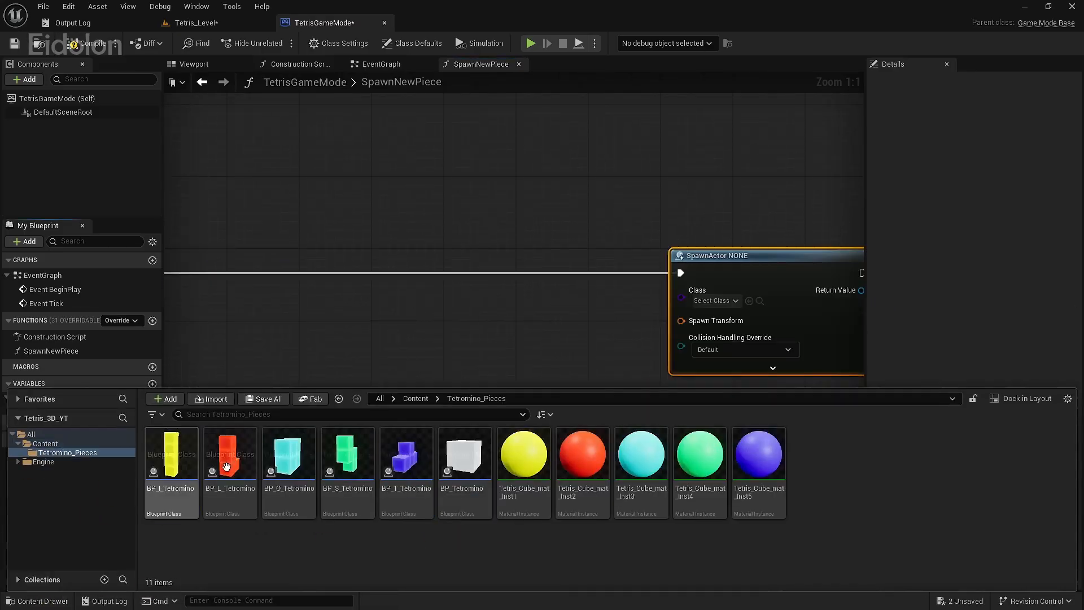
{"action": "left_click", "coordinate": [438, 351]}
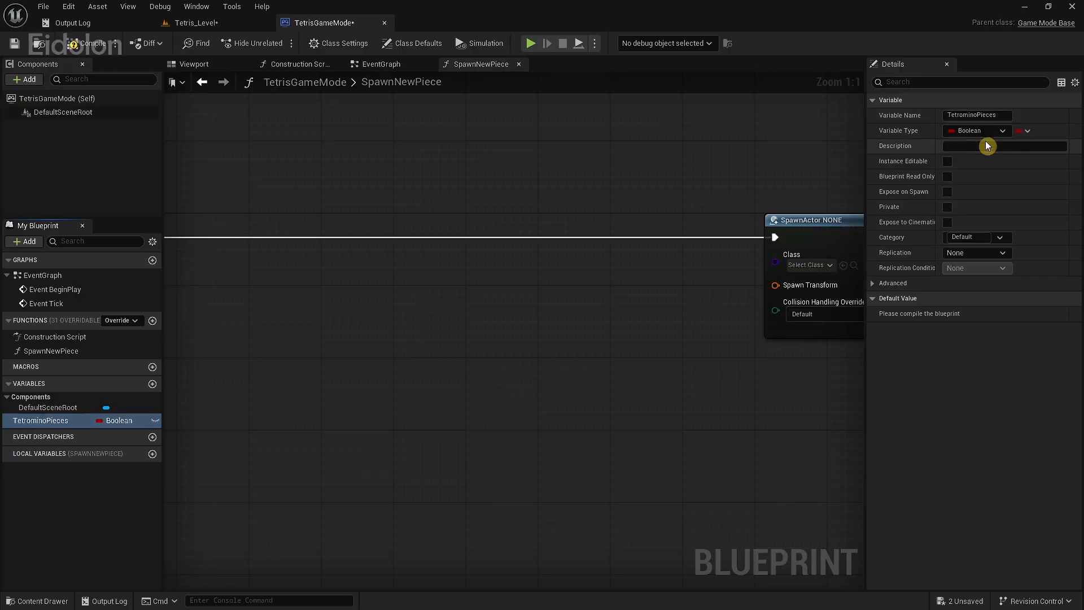
{"action": "left_click", "coordinate": [1002, 131]}
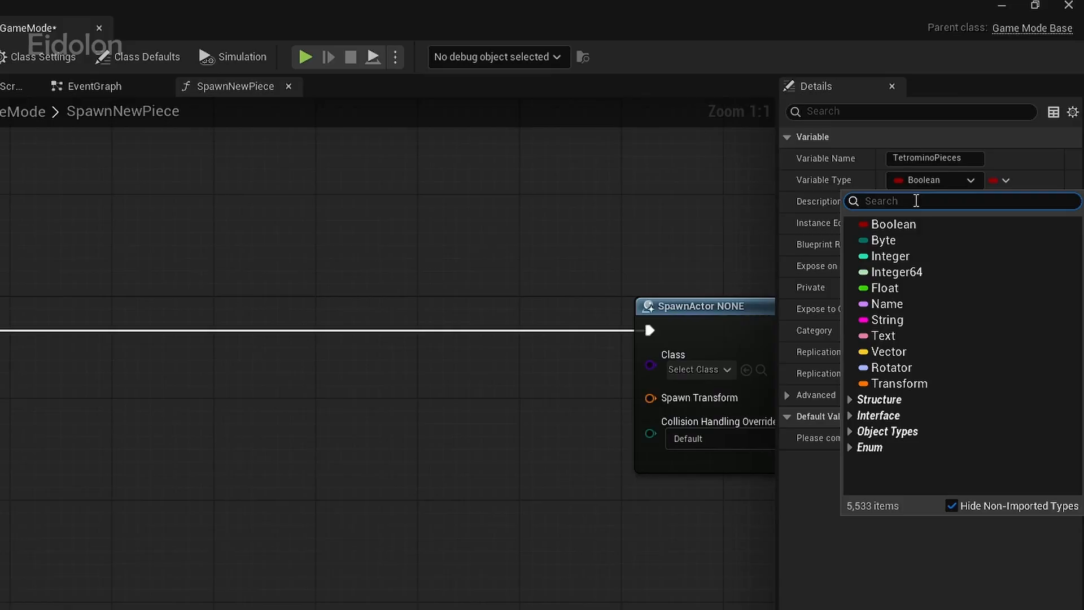
{"action": "type", "text": "tet"}
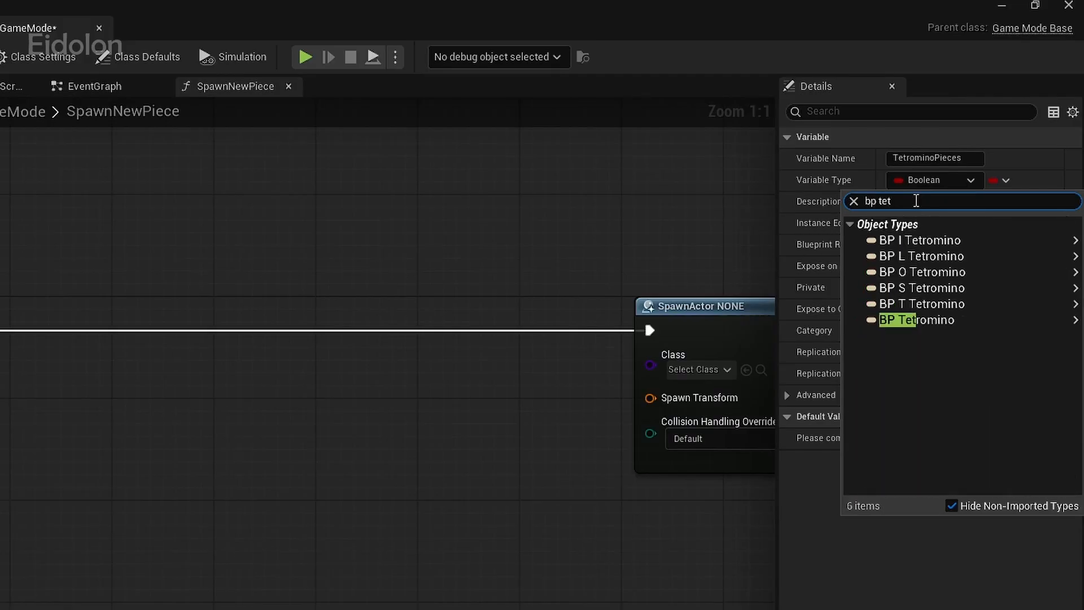
{"action": "mouse_move", "coordinate": [947, 320]}
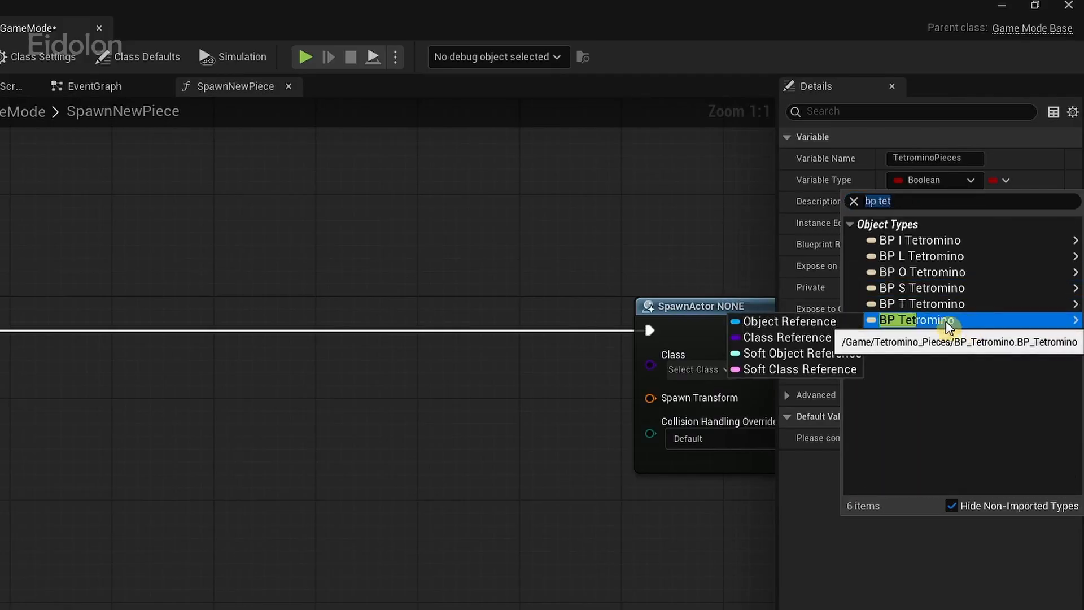
{"action": "left_click", "coordinate": [806, 339]}
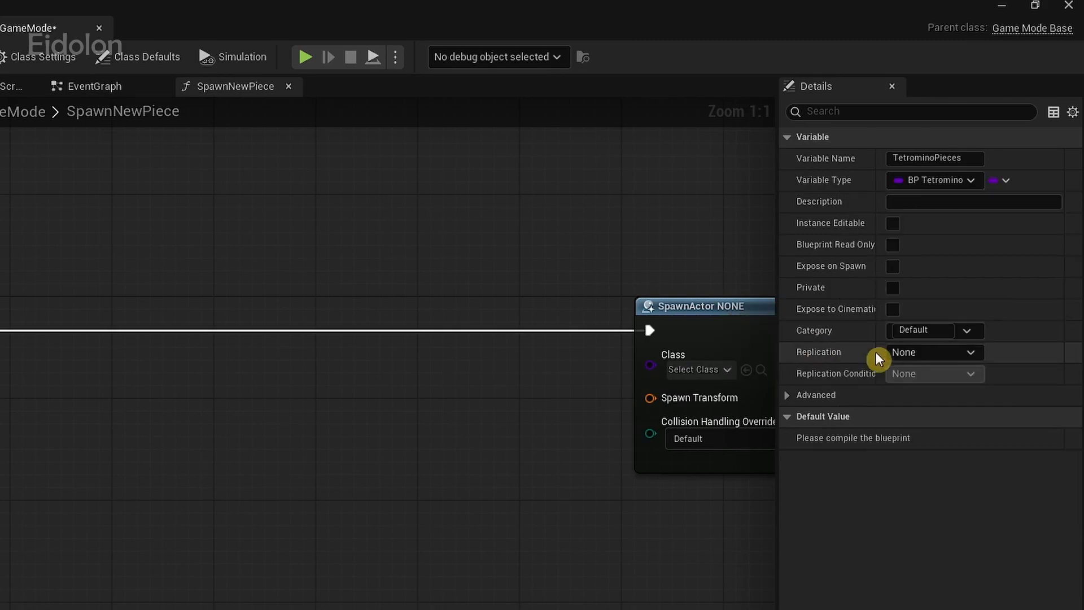
{"action": "left_click", "coordinate": [1006, 180]}
{"action": "left_click", "coordinate": [1012, 205]}
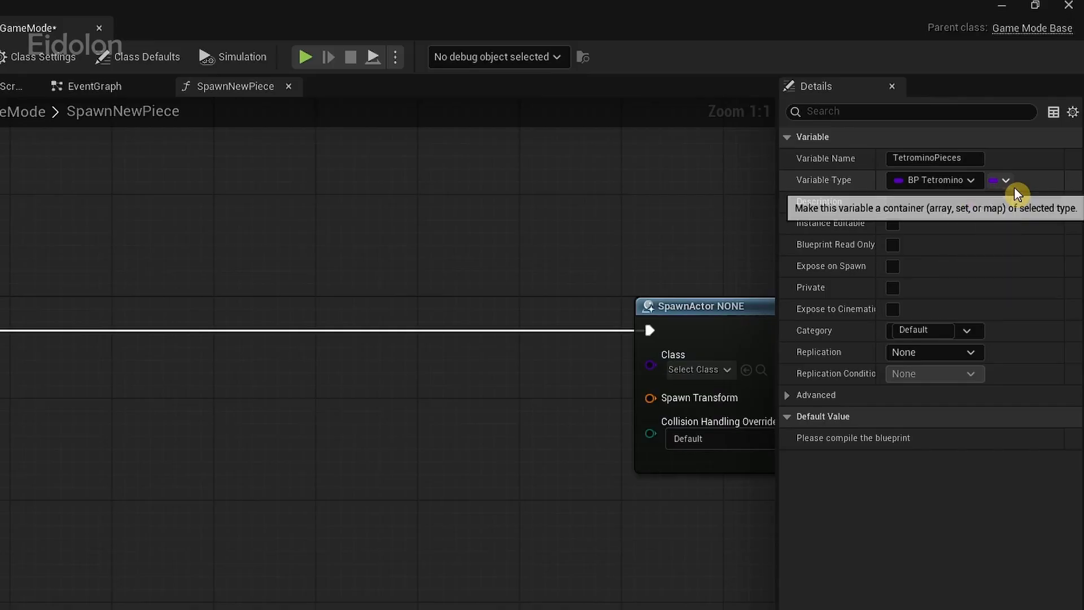
{"action": "left_click", "coordinate": [1014, 187]}
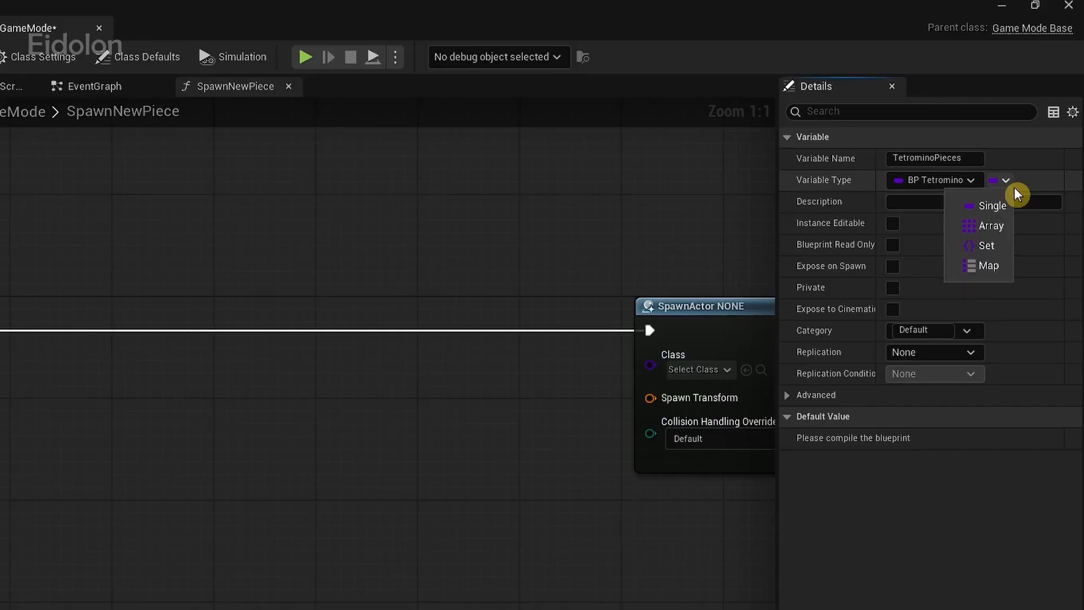
{"action": "left_click", "coordinate": [996, 233]}
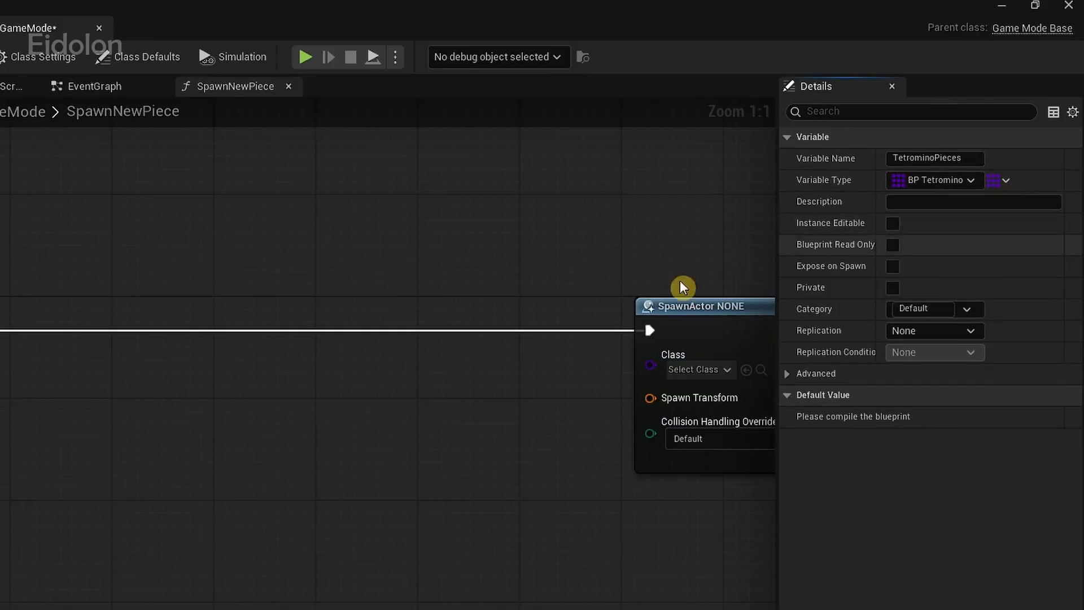
Step: Place a Get TetrominoPieces node in the SpawnNewPiece graph and compile the Blueprint
{"action": "left_click_drag", "start_coordinate": [41, 420], "coordinate": [286, 315]}
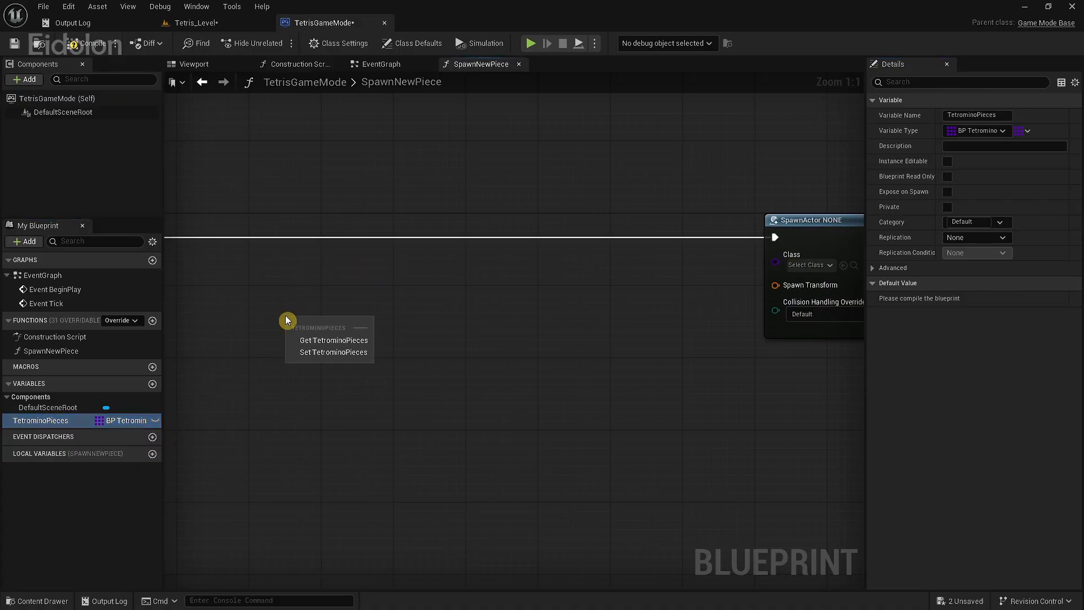
{"action": "left_click", "coordinate": [334, 337]}
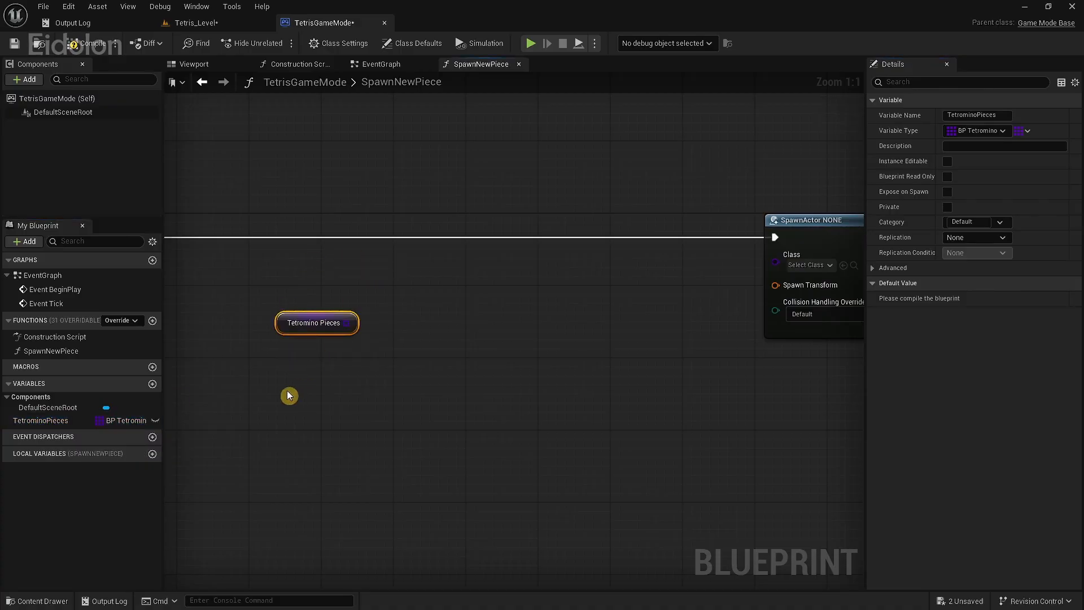
{"action": "left_click", "coordinate": [88, 51]}
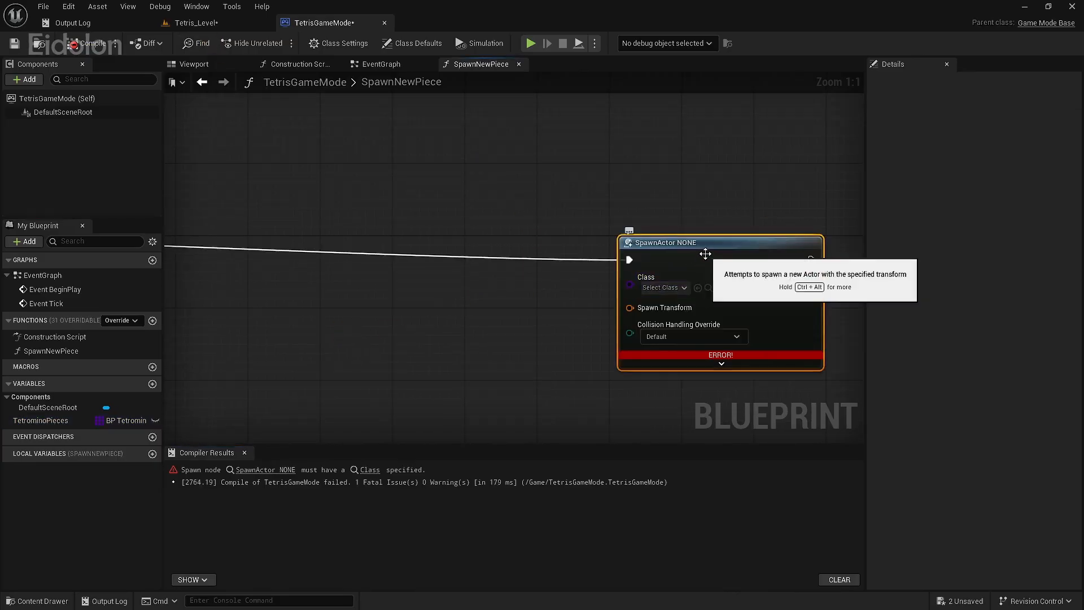
Step: Delete the SpawnActor node that has no class from SpawnNewPiece and recompile TetrisGameMode
{"action": "key", "text": "Delete"}
{"action": "left_click", "coordinate": [705, 258]}
{"action": "right_click_drag", "start_coordinate": [583, 290], "coordinate": [680, 322]}
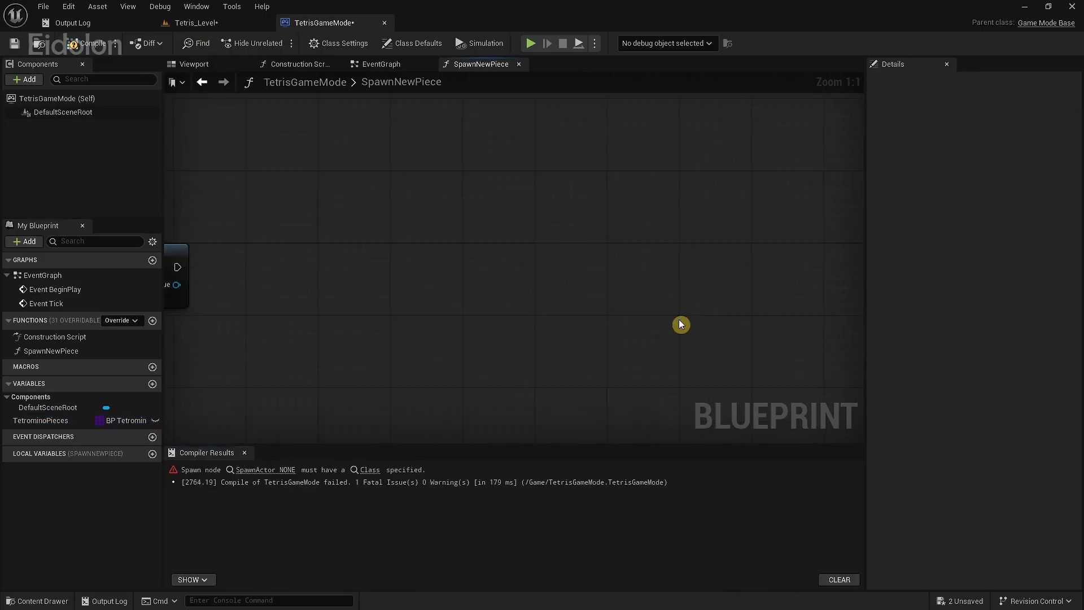
{"action": "left_click", "coordinate": [93, 46]}
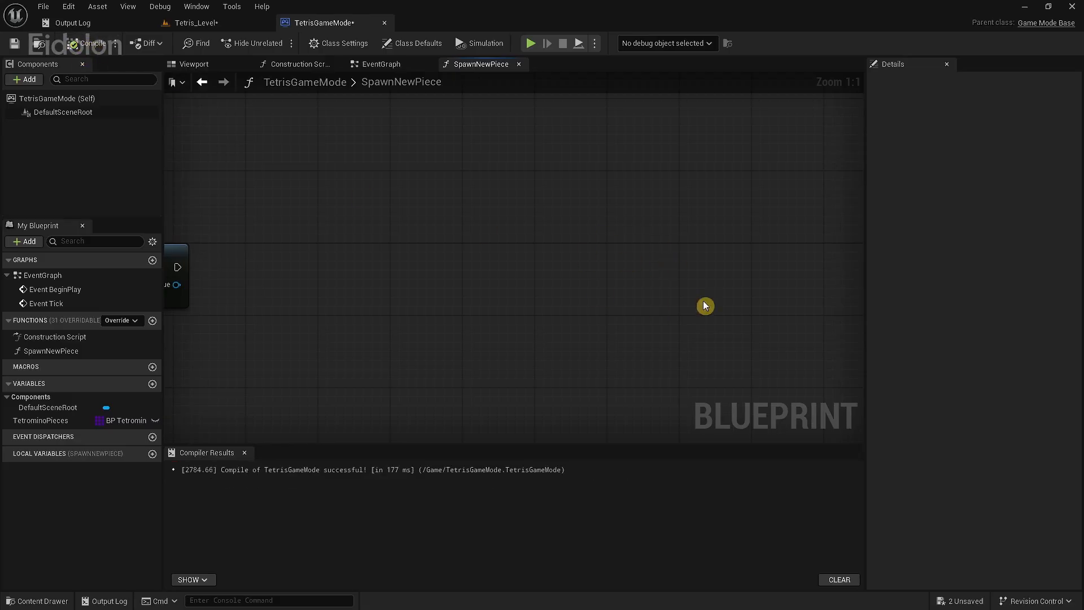
Step: Add five elements to the default value of the TetrominoPieces array variable
{"action": "left_click", "coordinate": [41, 420]}
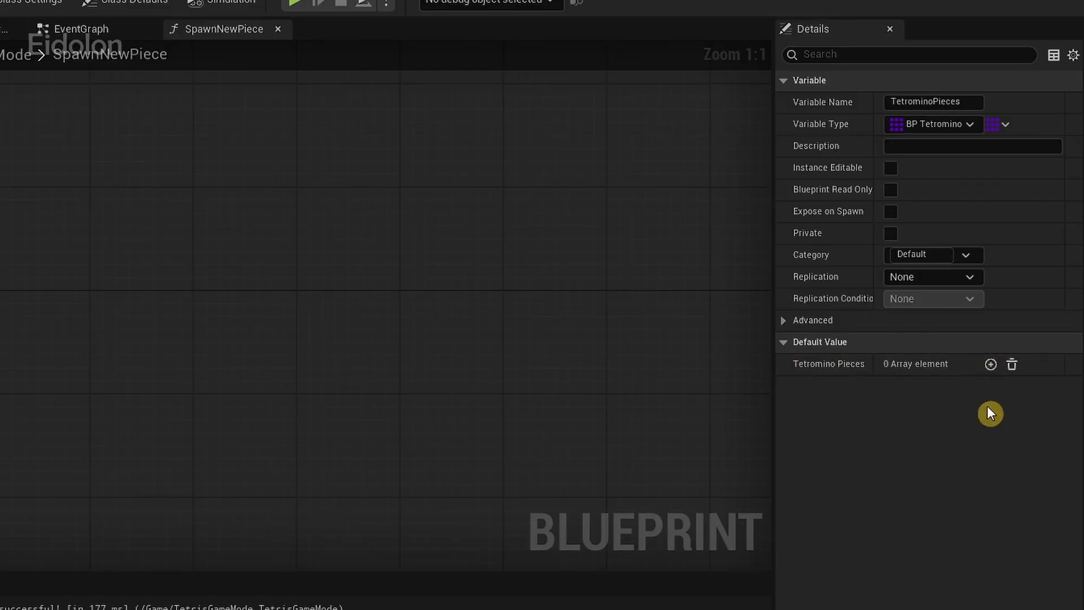
{"action": "left_click", "coordinate": [992, 365]}
{"action": "left_click", "coordinate": [991, 365]}
{"action": "left_click", "coordinate": [991, 364]}
{"action": "left_click", "coordinate": [991, 364]}
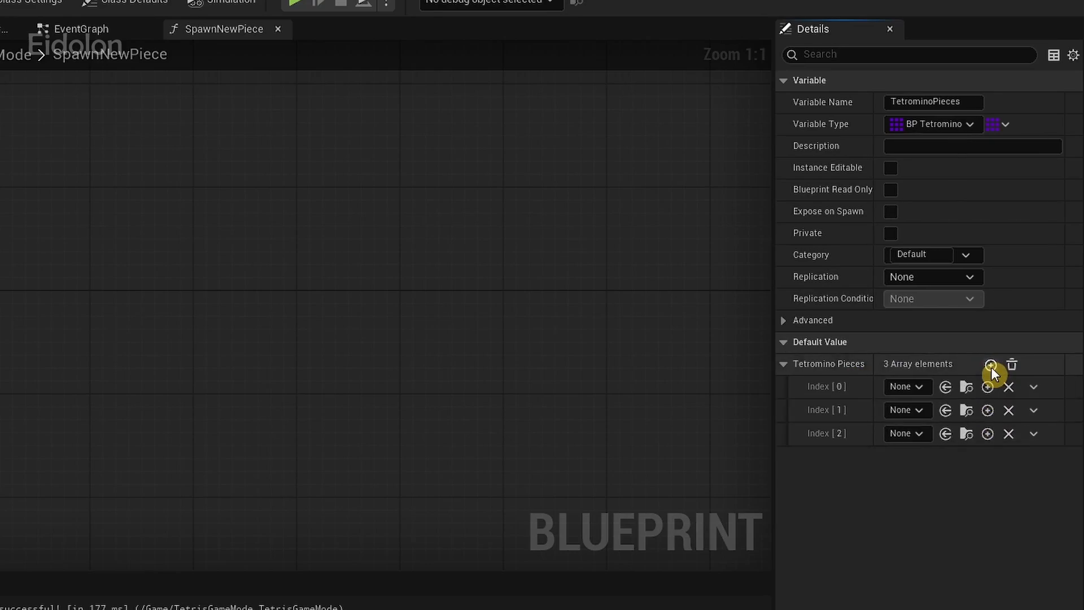
{"action": "left_click", "coordinate": [991, 365]}
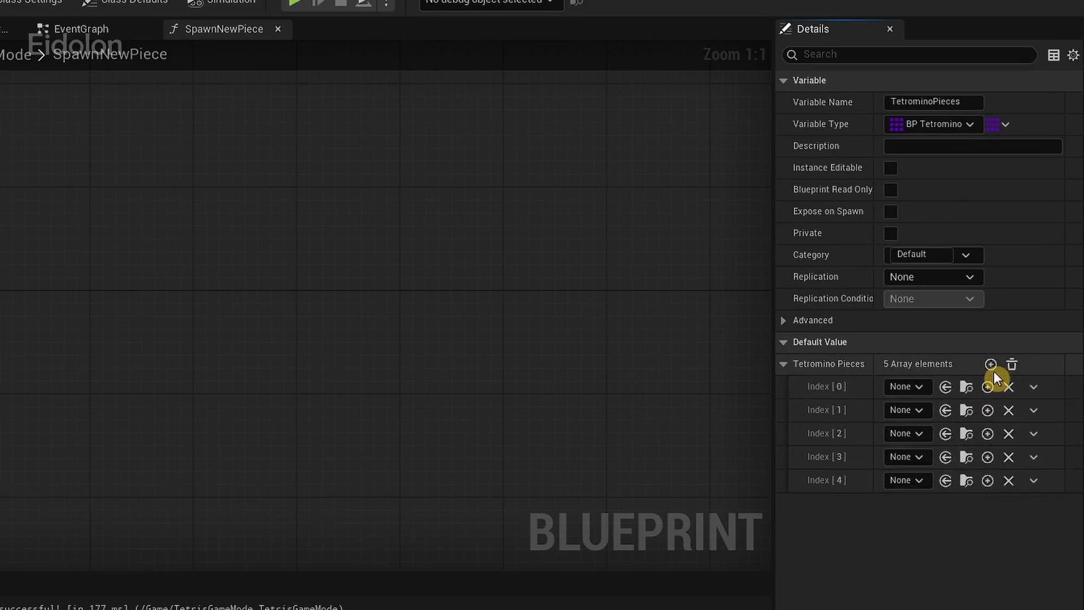
Step: Set TetrominoPieces elements 0 to 4 to BP_I_Tetromino, BP_L_Tetromino, BP_O_Tetromino, BP_S_Tetromino and BP_T_Tetromino, and compile the Blueprint
{"action": "left_click", "coordinate": [48, 601]}
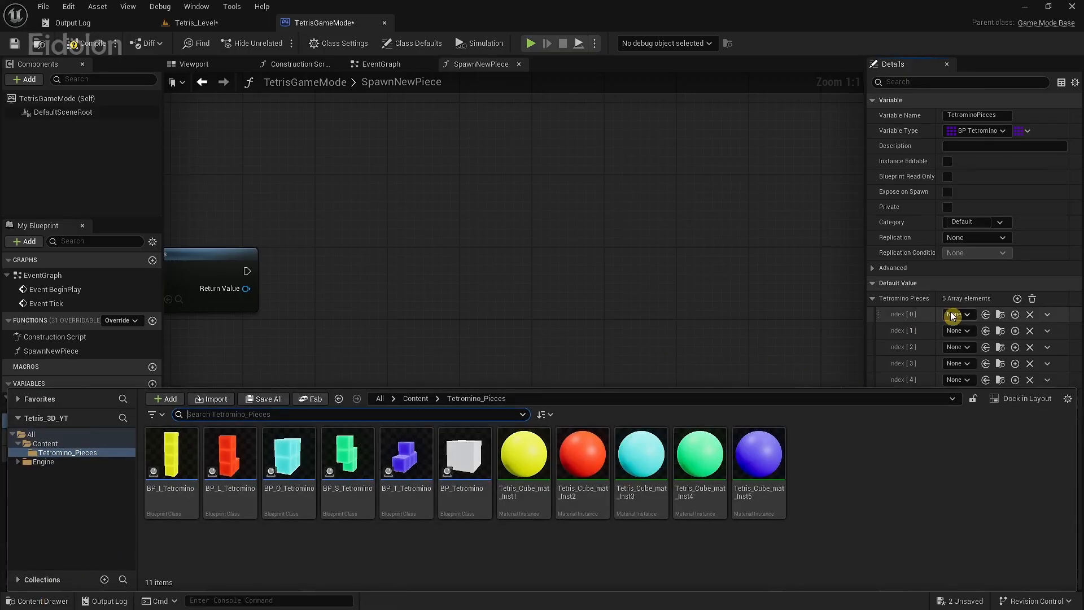
{"action": "left_click", "coordinate": [968, 314]}
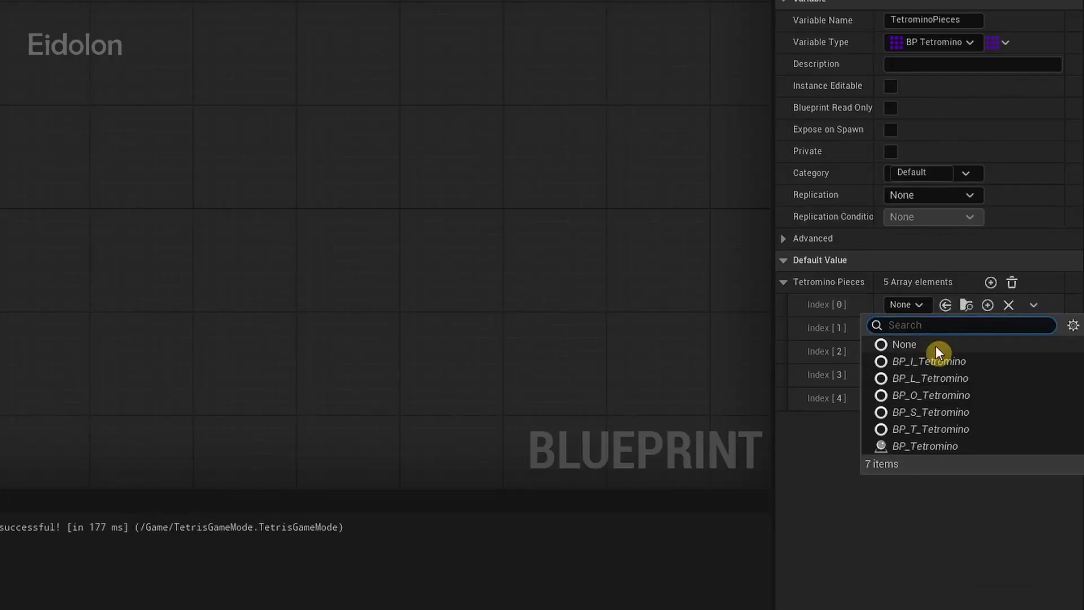
{"action": "left_click", "coordinate": [958, 365]}
{"action": "left_click", "coordinate": [923, 328]}
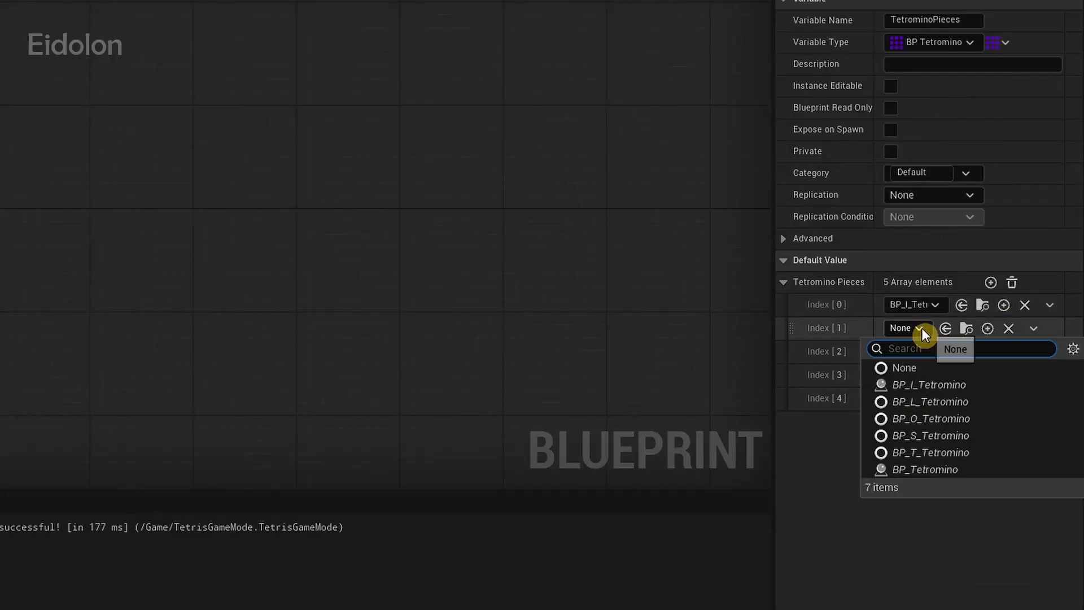
{"action": "left_click", "coordinate": [964, 407]}
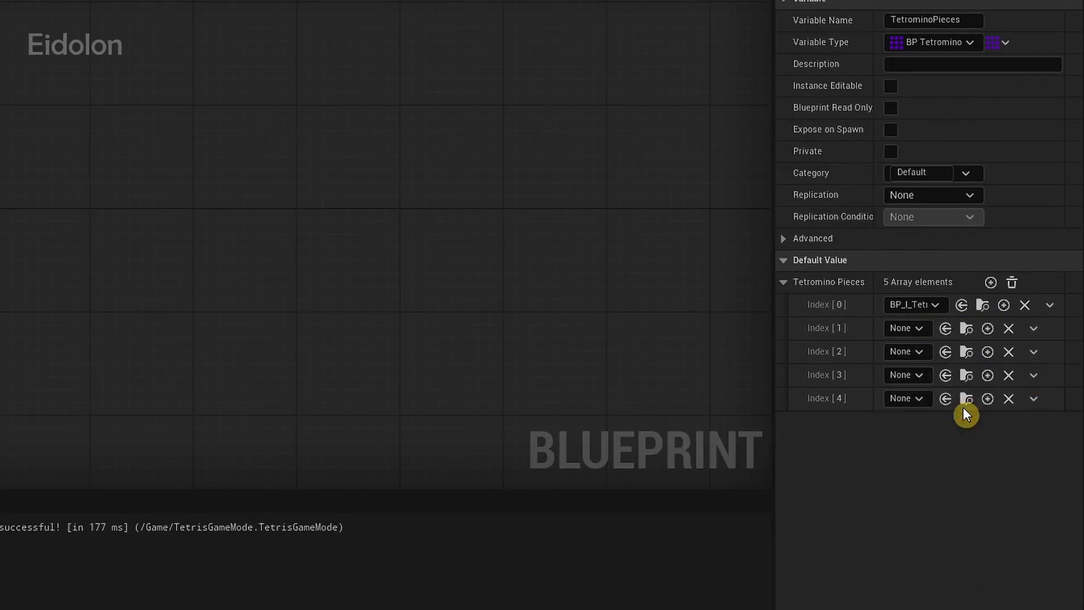
{"action": "left_click", "coordinate": [917, 357]}
{"action": "left_click", "coordinate": [961, 447]}
{"action": "left_click", "coordinate": [916, 375]}
{"action": "left_click", "coordinate": [936, 442]}
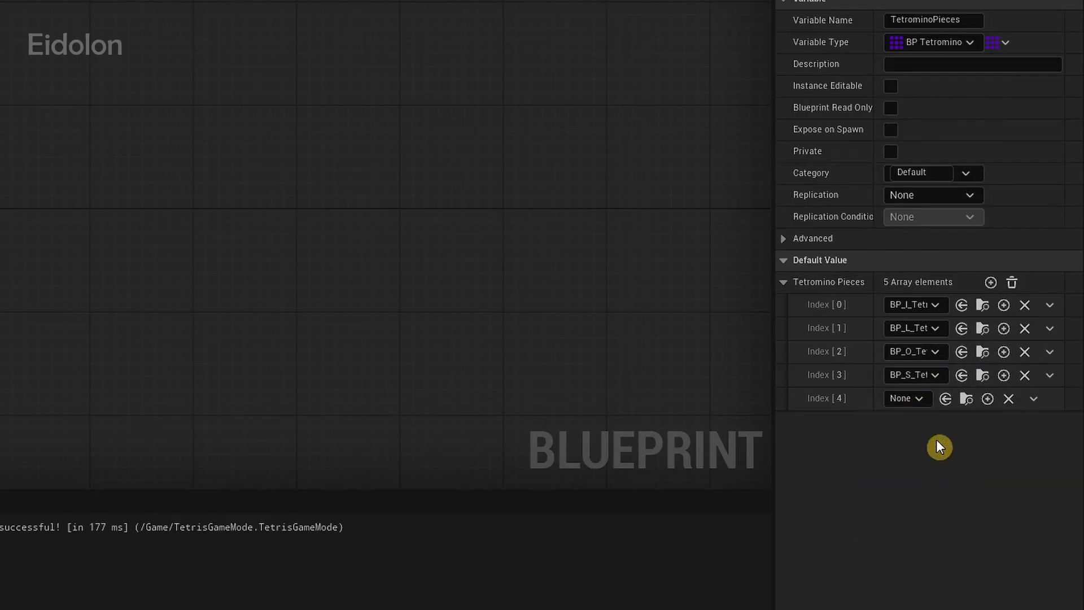
{"action": "left_click", "coordinate": [925, 403]}
{"action": "left_click", "coordinate": [957, 525]}
{"action": "left_click", "coordinate": [930, 399]}
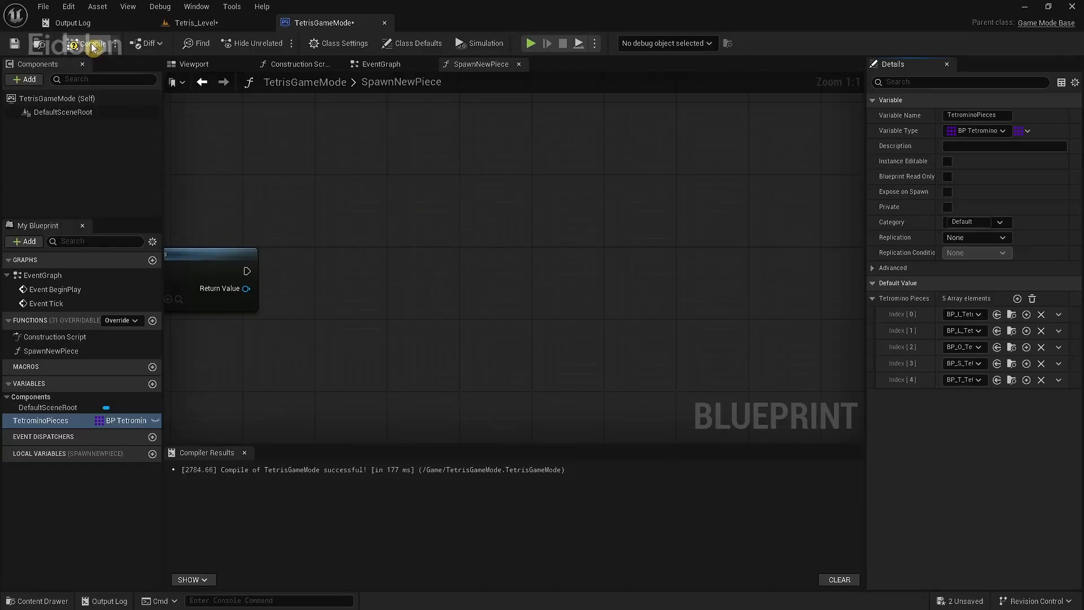
{"action": "left_click", "coordinate": [90, 43]}
Step: Place a Get TetrominoPieces node beside and slightly below the Get Actor Of Class node
{"action": "right_click_drag", "start_coordinate": [293, 254], "coordinate": [433, 226]}
{"action": "left_click_drag", "start_coordinate": [65, 420], "coordinate": [313, 377]}
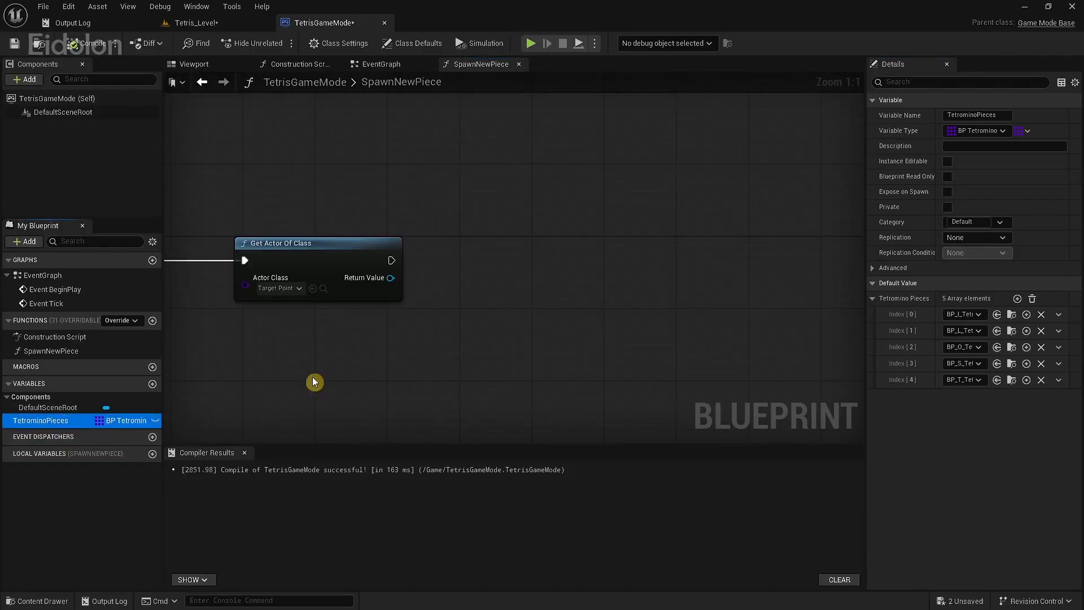
{"action": "left_click_drag", "start_coordinate": [508, 317], "coordinate": [511, 314]}
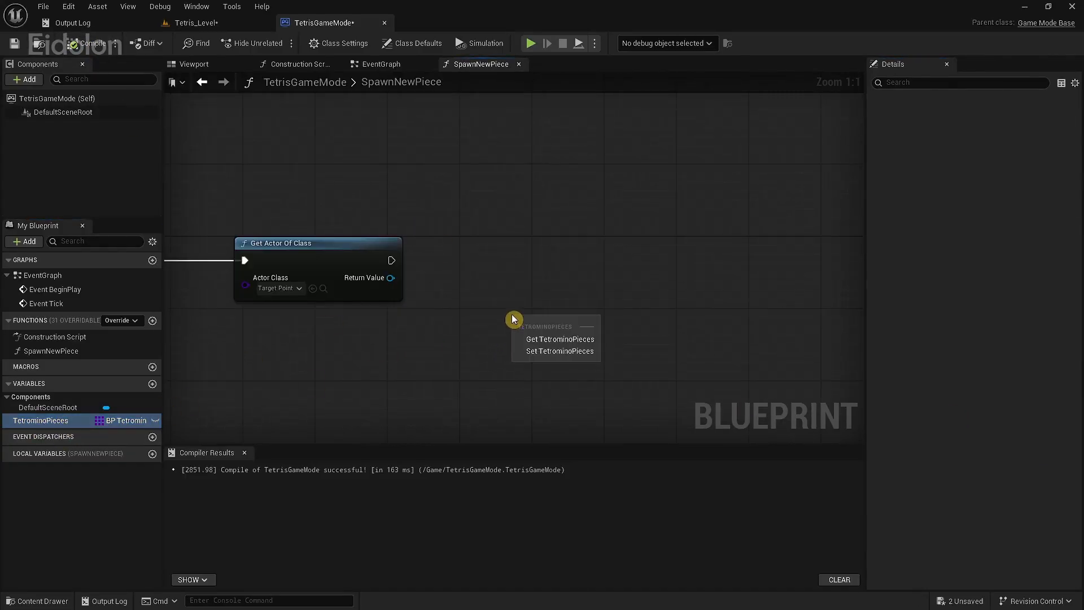
{"action": "left_click", "coordinate": [540, 345]}
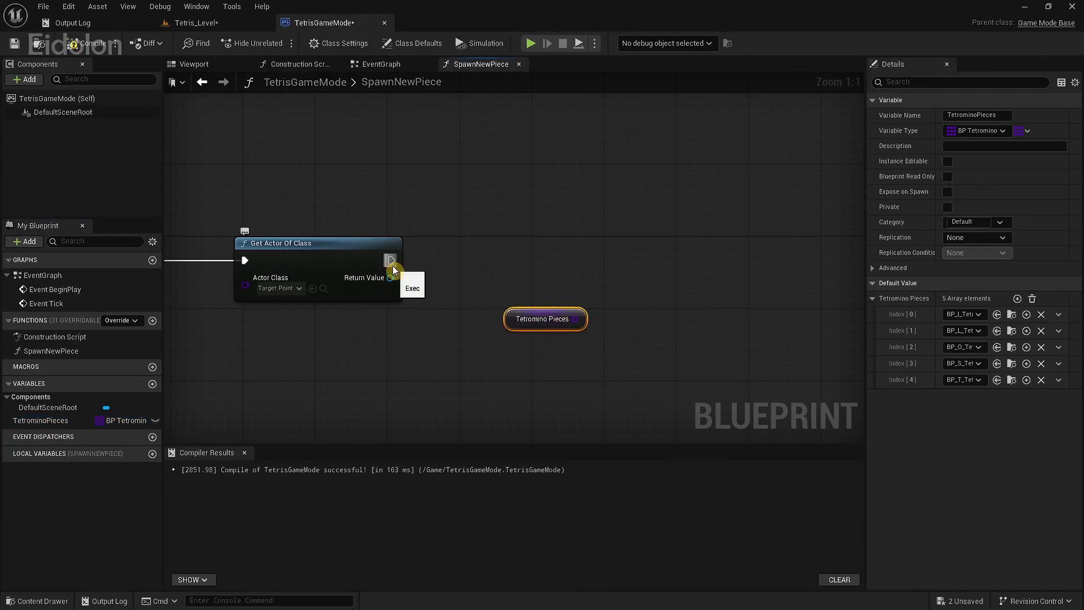
Step: Add a Spawn Actor node executed after Get Actor Of Class and move it farther along, leaving room for the array nodes
{"action": "left_click_drag", "start_coordinate": [392, 261], "coordinate": [799, 260]}
{"action": "type", "text": "spawn"}
{"action": "key", "text": "Return"}
{"action": "right_click_drag", "start_coordinate": [798, 259], "coordinate": [610, 230]}
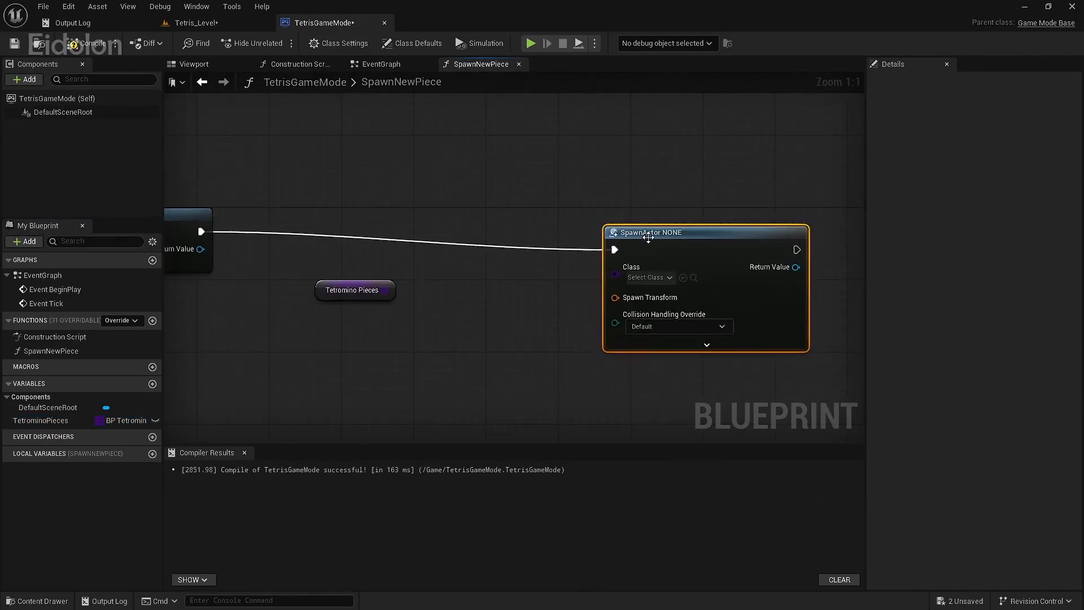
{"action": "left_click_drag", "start_coordinate": [694, 236], "coordinate": [901, 210]}
Step: Add a Last Index node from Tetromino Pieces and feed it into the Max of a new Random Integer in Range node
{"action": "left_click_drag", "start_coordinate": [317, 290], "coordinate": [396, 397]}
{"action": "type", "text": "last"}
{"action": "key", "text": "Return"}
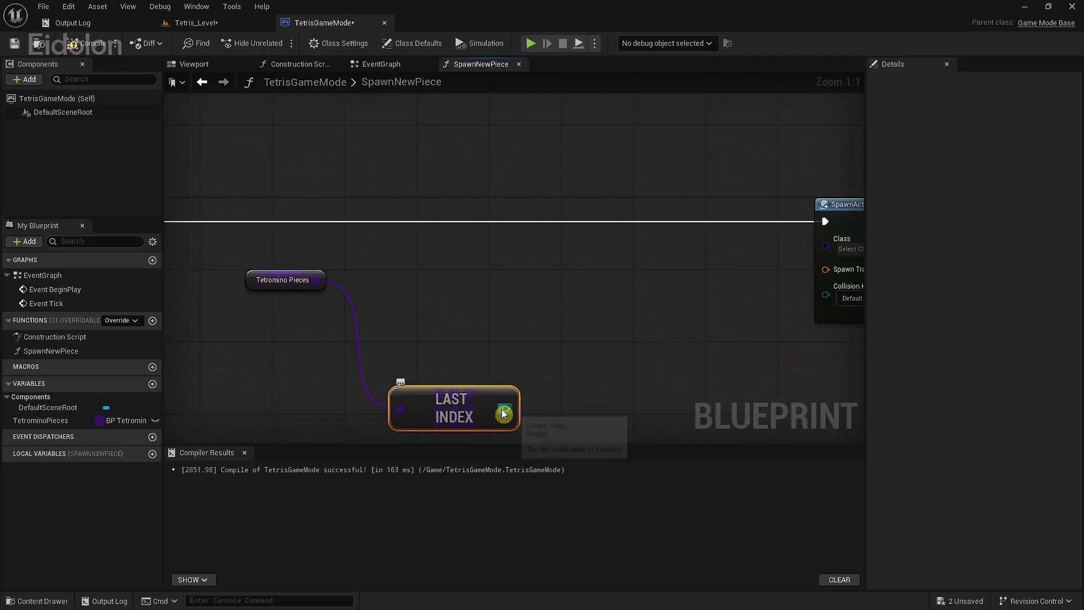
{"action": "left_click_drag", "start_coordinate": [504, 409], "coordinate": [571, 355]}
{"action": "type", "text": "rando"}
{"action": "key", "text": "Down"}
{"action": "key", "text": "Down"}
{"action": "key", "text": "Return"}
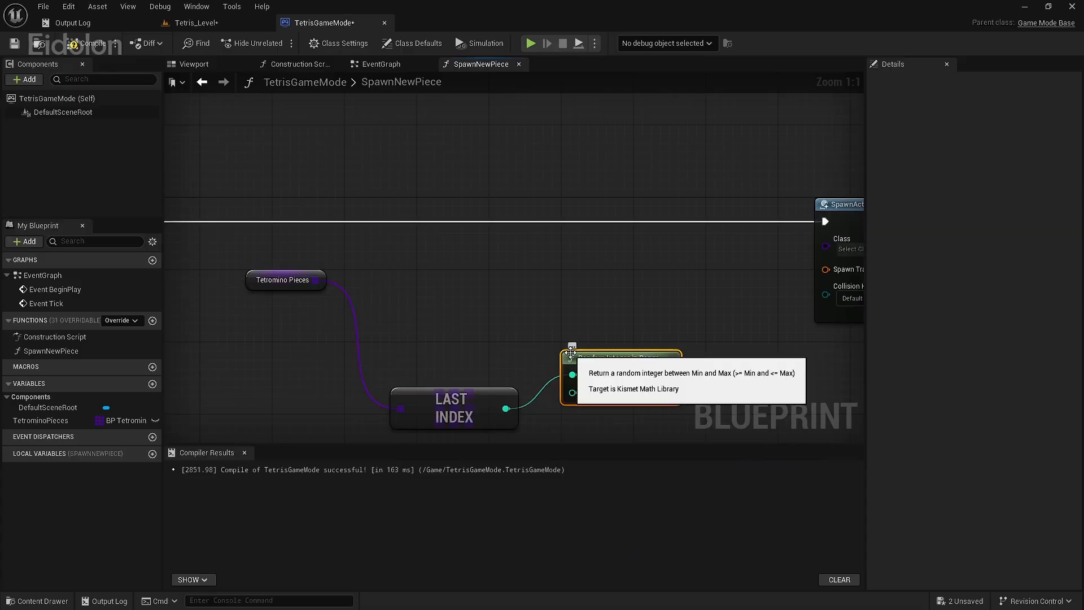
{"action": "left_click_drag", "start_coordinate": [507, 409], "coordinate": [600, 421], "text": "ctrl"}
Step: Add an array Get node from Tetromino Pieces, index it with the random integer, and wire its output to SpawnActor's Class
{"action": "right_click_drag", "start_coordinate": [639, 335], "coordinate": [558, 312]}
{"action": "left_click_drag", "start_coordinate": [239, 256], "coordinate": [666, 262]}
{"action": "type", "text": "get"}
{"action": "left_click", "coordinate": [709, 332]}
{"action": "left_click_drag", "start_coordinate": [612, 378], "coordinate": [672, 284]}
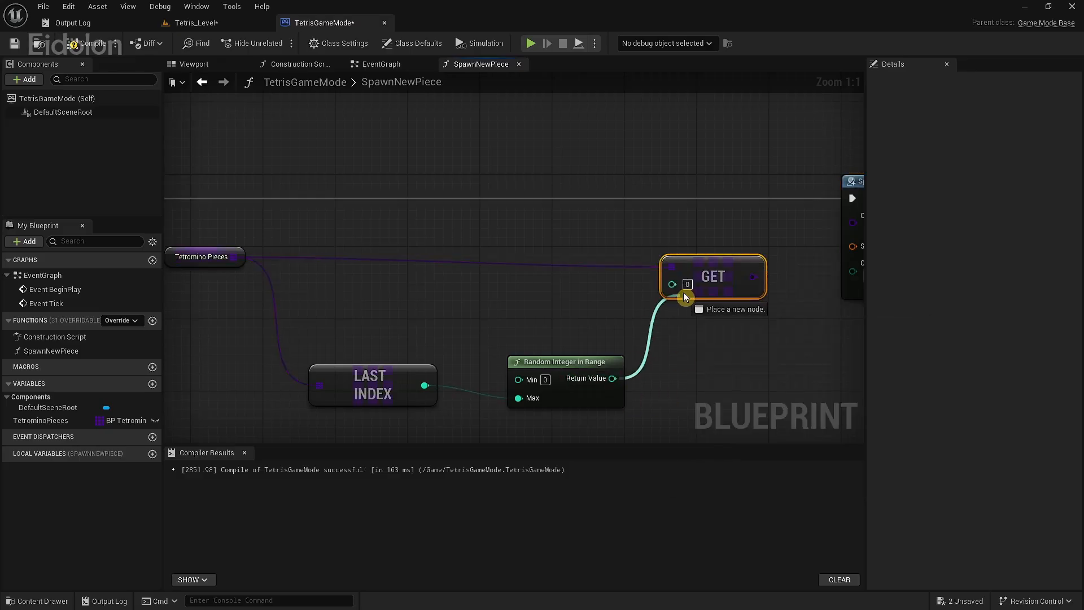
{"action": "left_click_drag", "start_coordinate": [743, 276], "coordinate": [748, 220]}
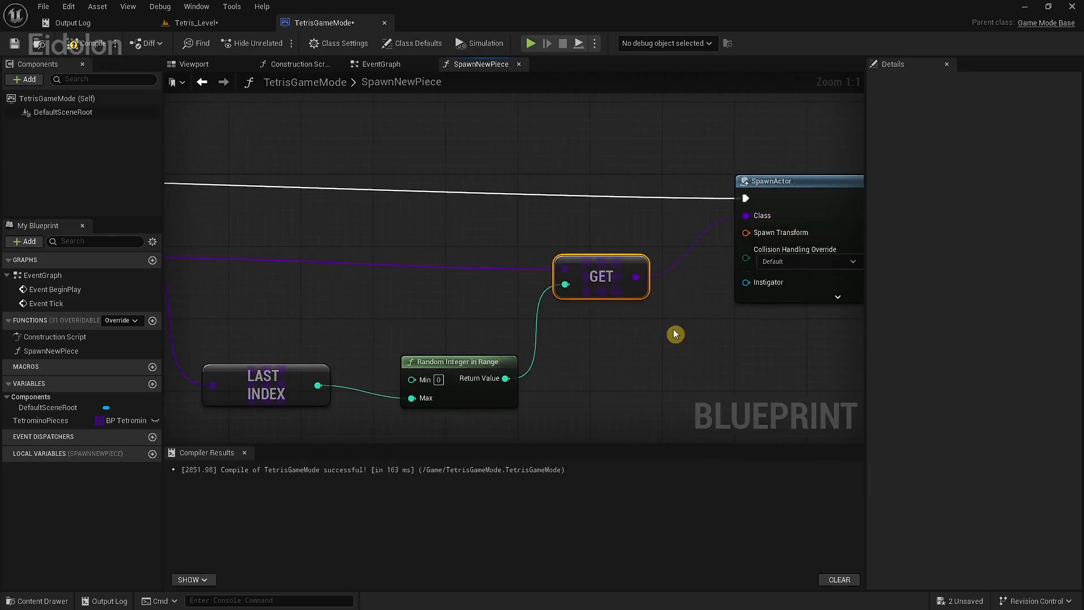
{"action": "right_click_drag", "start_coordinate": [677, 285], "coordinate": [782, 242]}
{"action": "left_click_drag", "start_coordinate": [234, 218], "coordinate": [443, 269]}
{"action": "type", "text": "get"}
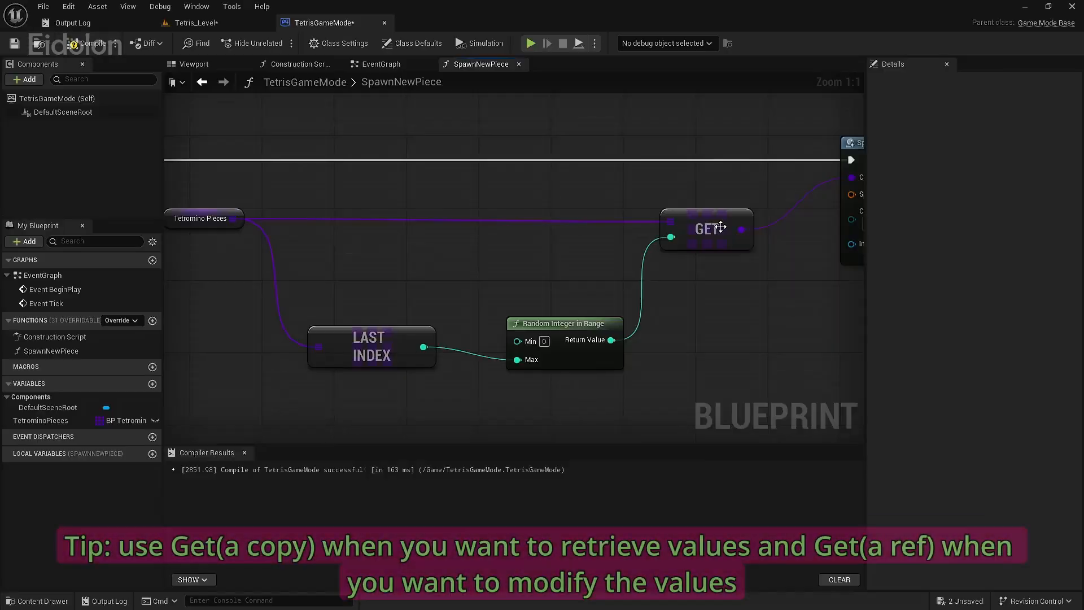
{"action": "left_click", "coordinate": [785, 139]}
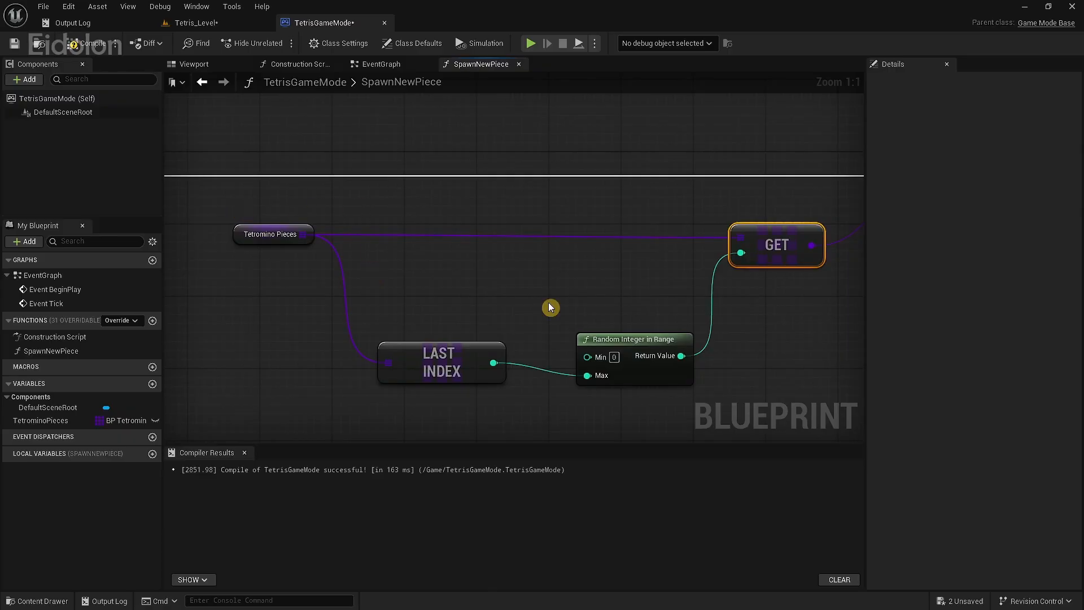
Step: Add a Get Actor Location node from the Return Value of Get Actor Of Class, below the Last Index node
{"action": "right_click_drag", "start_coordinate": [551, 308], "coordinate": [752, 241]}
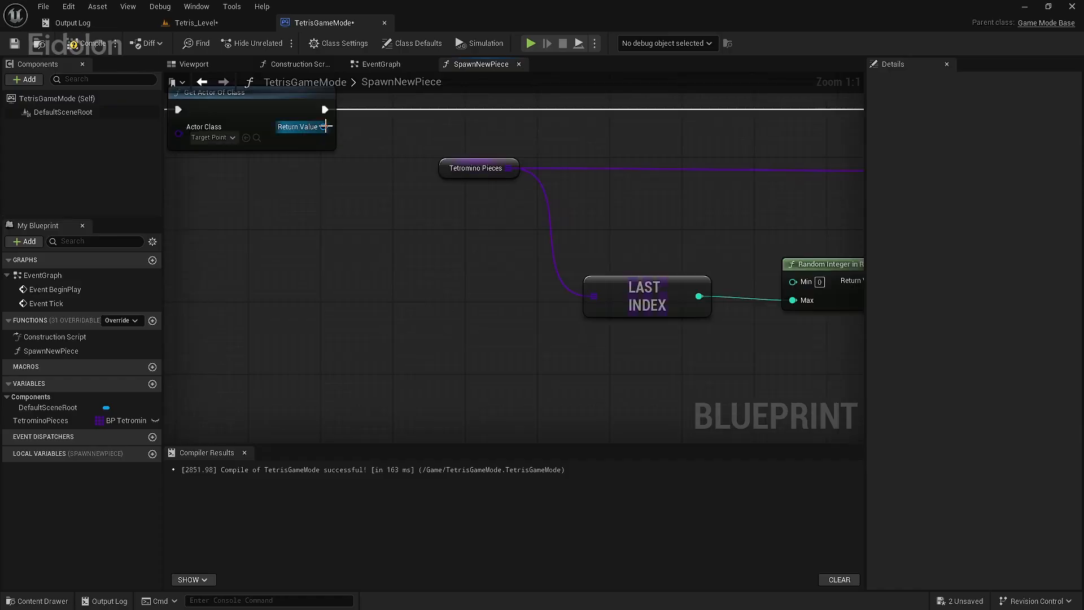
{"action": "left_click_drag", "start_coordinate": [323, 126], "coordinate": [455, 417]}
{"action": "type", "text": "get actor loc"}
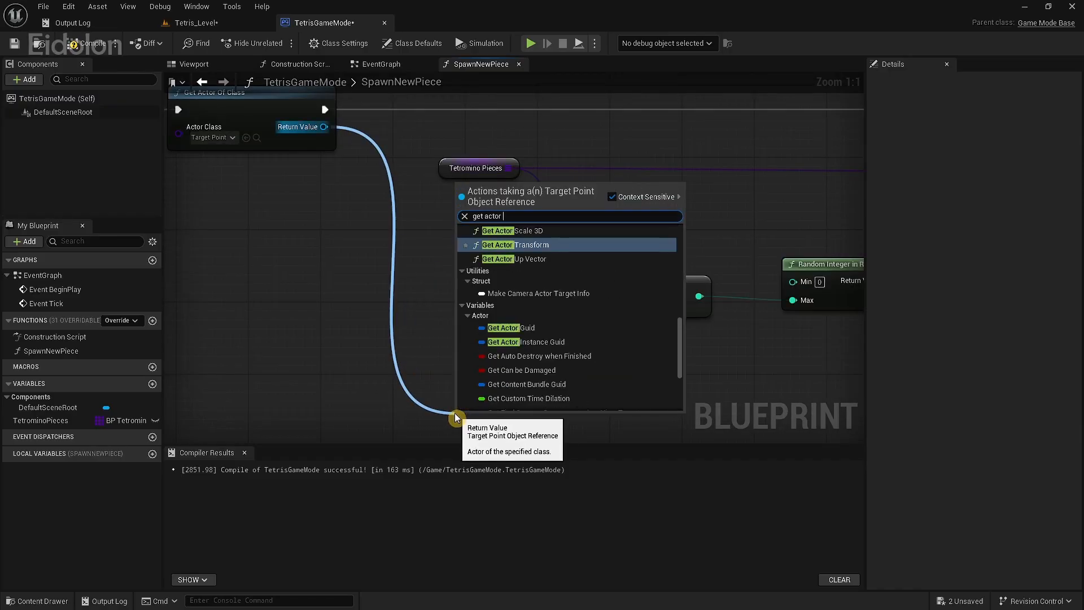
{"action": "key", "text": "Return"}
Step: Add a Make Transform node using the actor location as its Location and wire it to SpawnActor's Spawn Transform
{"action": "right_click_drag", "start_coordinate": [534, 444], "coordinate": [432, 387]}
{"action": "left_click_drag", "start_coordinate": [432, 387], "coordinate": [694, 381]}
{"action": "type", "text": "make transform"}
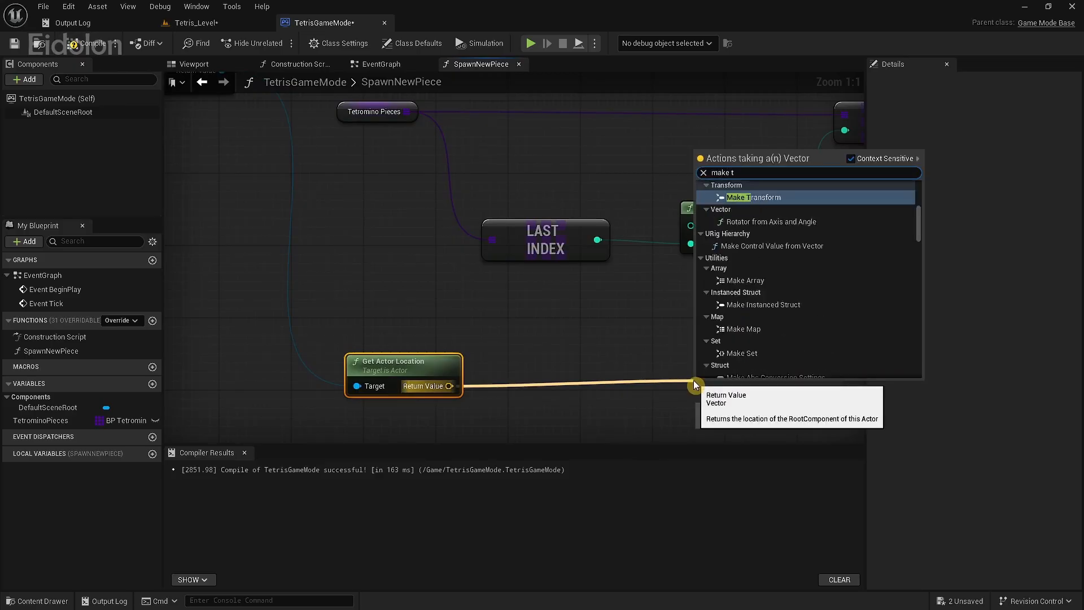
{"action": "key", "text": "Return"}
{"action": "right_click_drag", "start_coordinate": [694, 381], "coordinate": [620, 388]}
{"action": "left_click_drag", "start_coordinate": [574, 381], "coordinate": [757, 107]}
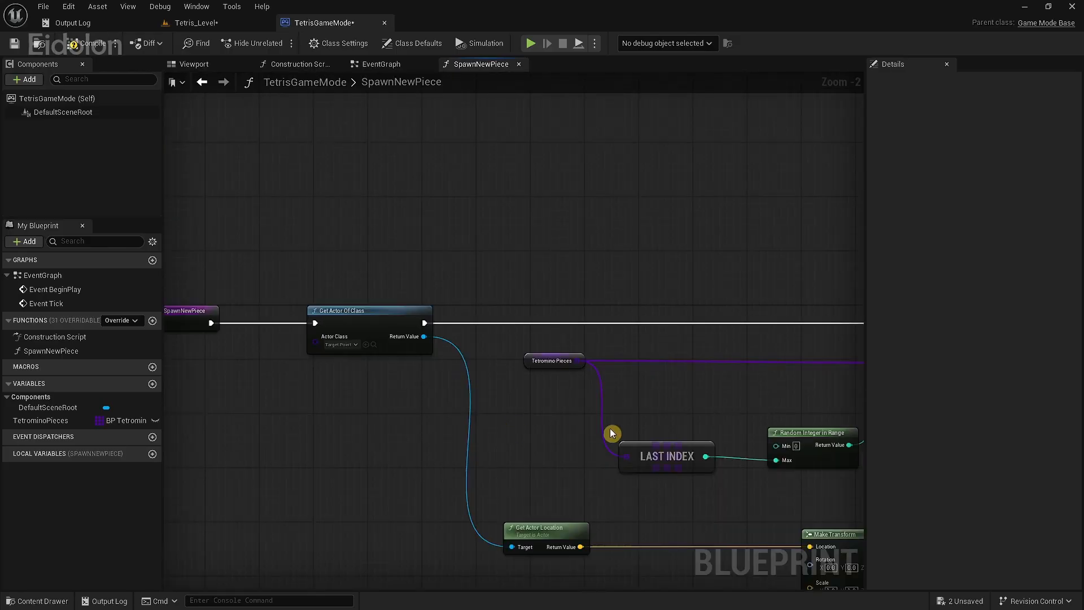
Step: Add a Spawn New Piece call to the EventGraph, execute it from Event BeginPlay, and align it with the event
{"action": "right_click_drag", "start_coordinate": [612, 433], "coordinate": [126, 167]}
{"action": "left_click", "coordinate": [370, 64]}
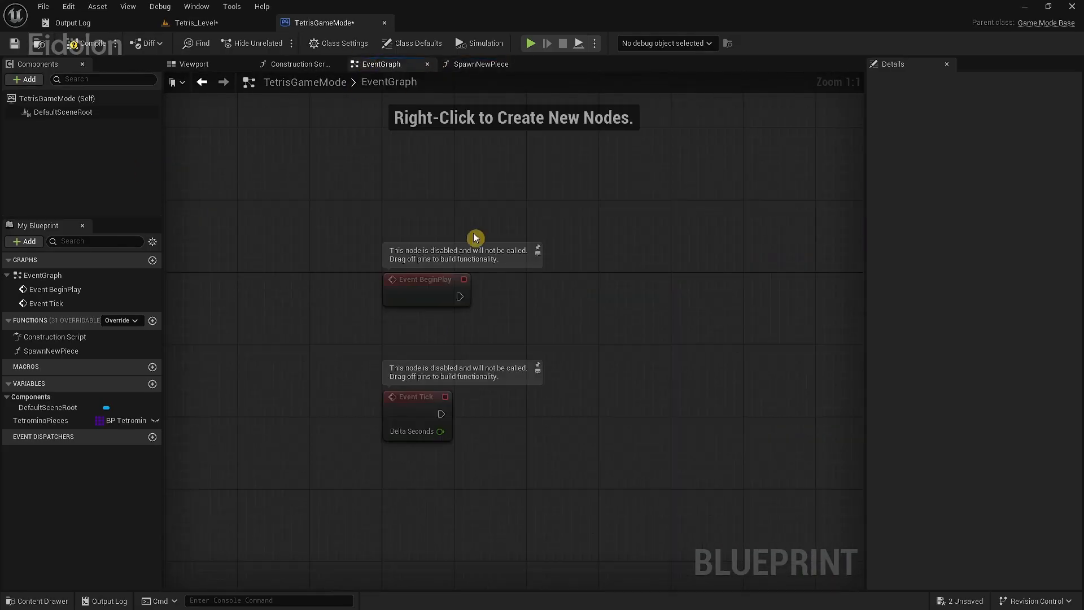
{"action": "left_click_drag", "start_coordinate": [78, 351], "coordinate": [584, 299]}
{"action": "left_click_drag", "start_coordinate": [458, 297], "coordinate": [592, 323]}
{"action": "left_click_drag", "start_coordinate": [674, 310], "coordinate": [718, 284]}
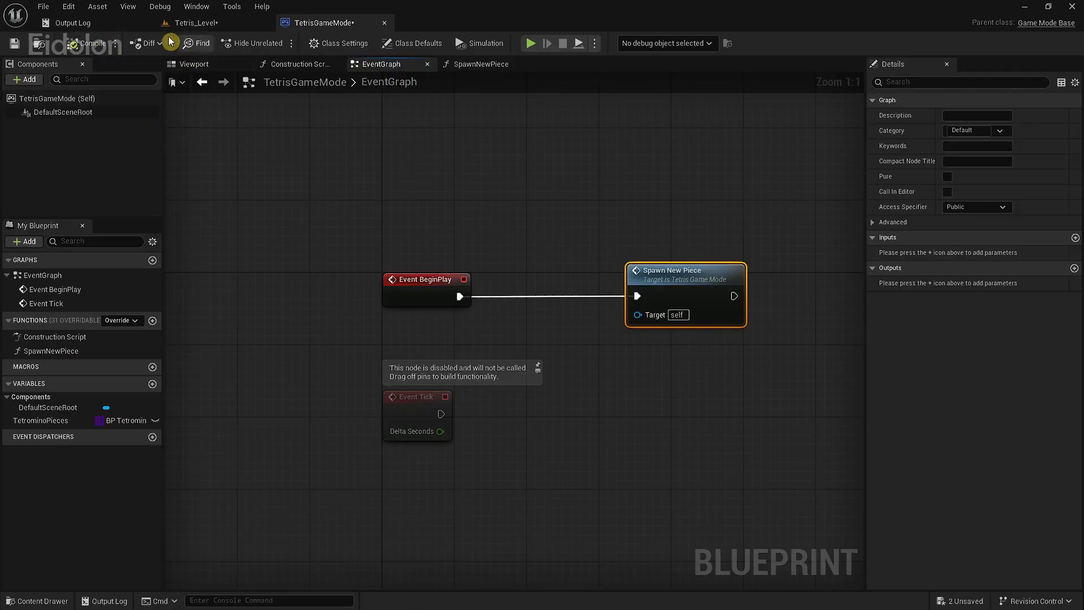
Step: Set the project's GameMode to TetrisGameMode from Tetris_Level and check the assignment
{"action": "left_click", "coordinate": [194, 22]}
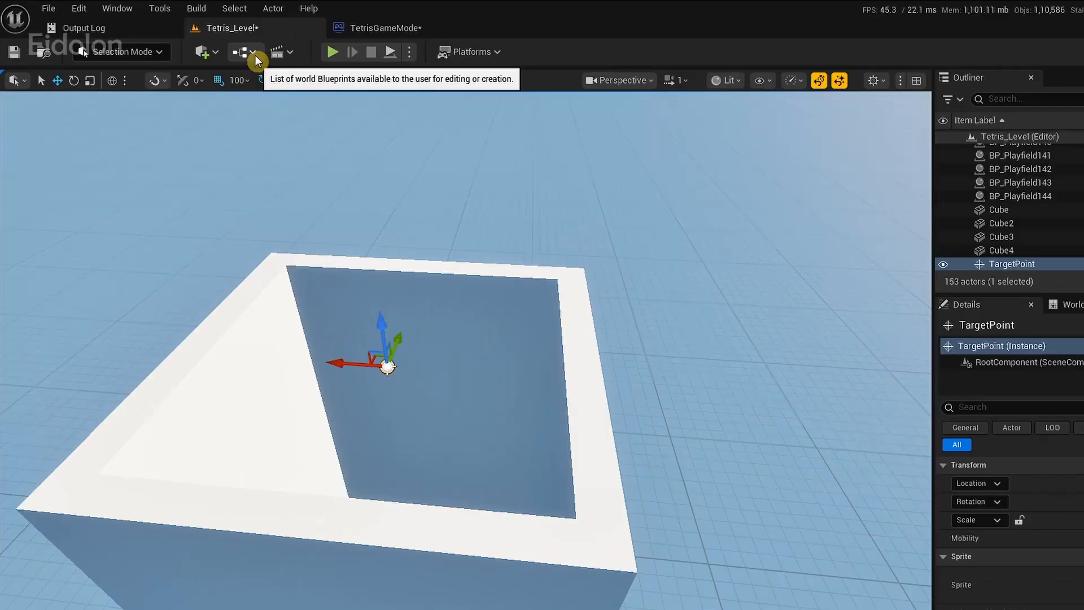
{"action": "left_click", "coordinate": [213, 43]}
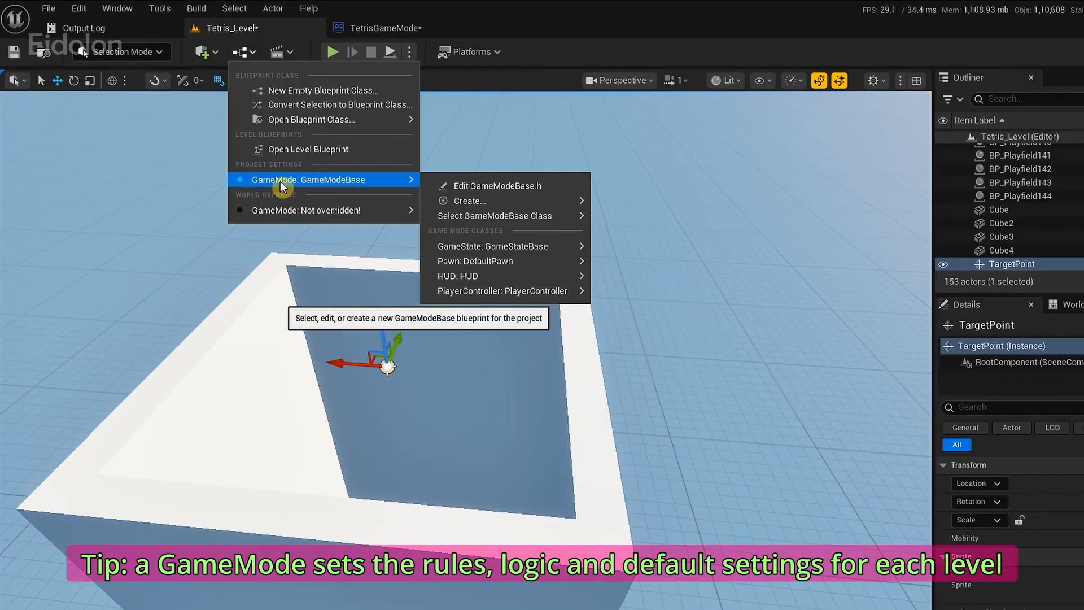
{"action": "mouse_move", "coordinate": [451, 223]}
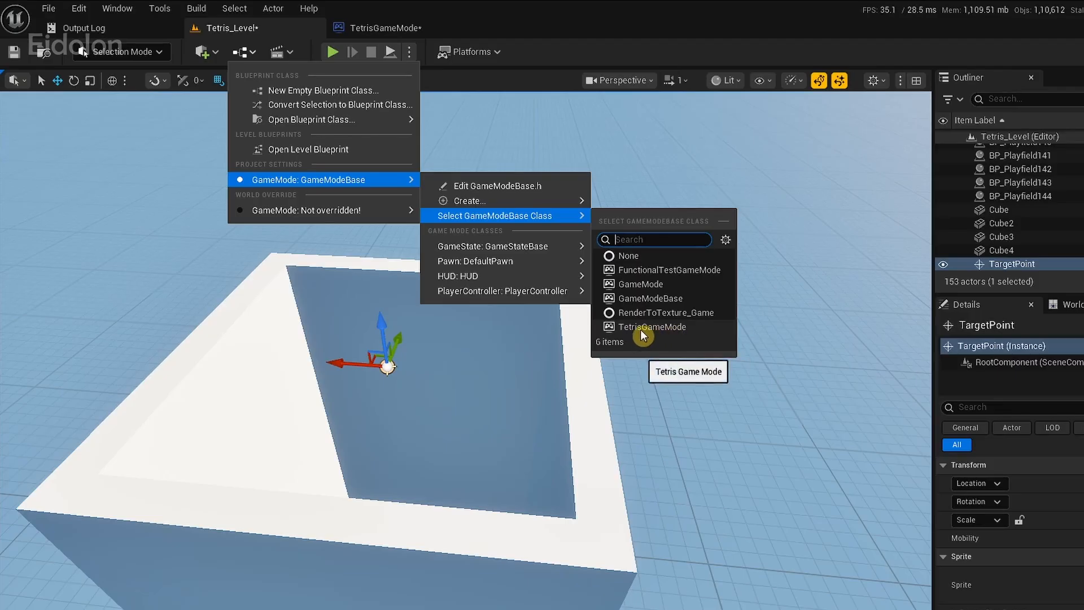
{"action": "left_click", "coordinate": [668, 328]}
{"action": "left_click", "coordinate": [247, 56]}
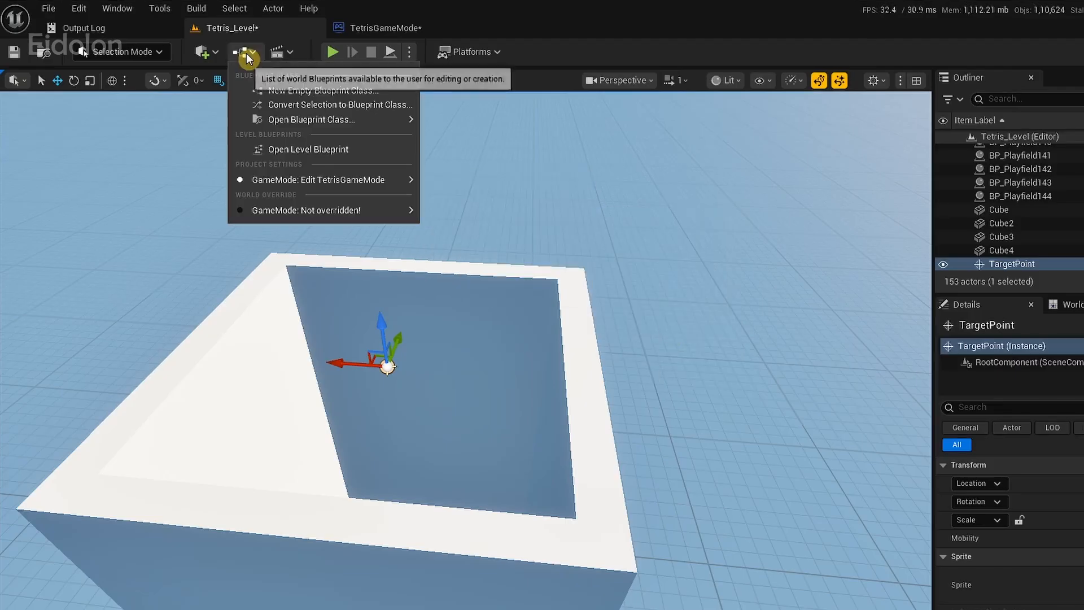
{"action": "mouse_move", "coordinate": [305, 180]}
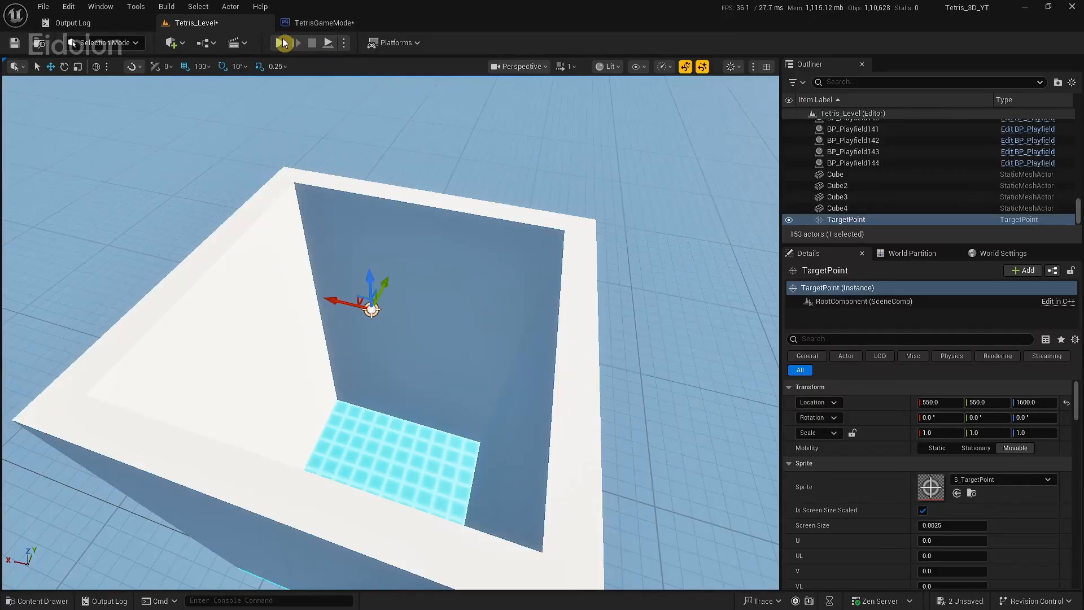
Step: Play-test Tetris_Level twice to check the random piece spawning at the Target Point, stopping each run
{"action": "key", "text": "alt+p"}
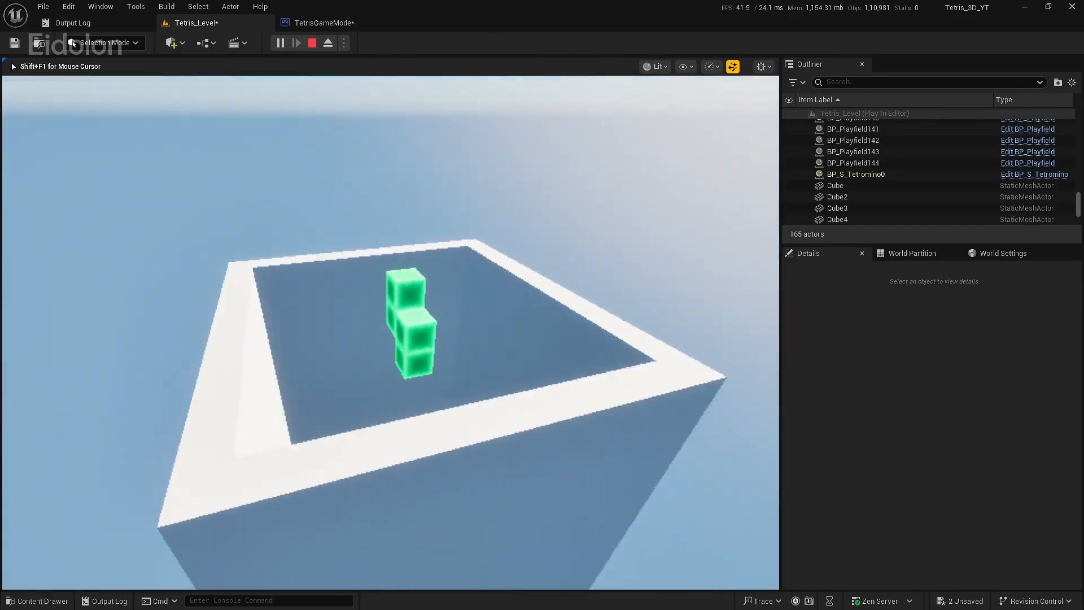
{"action": "key", "text": "Escape"}
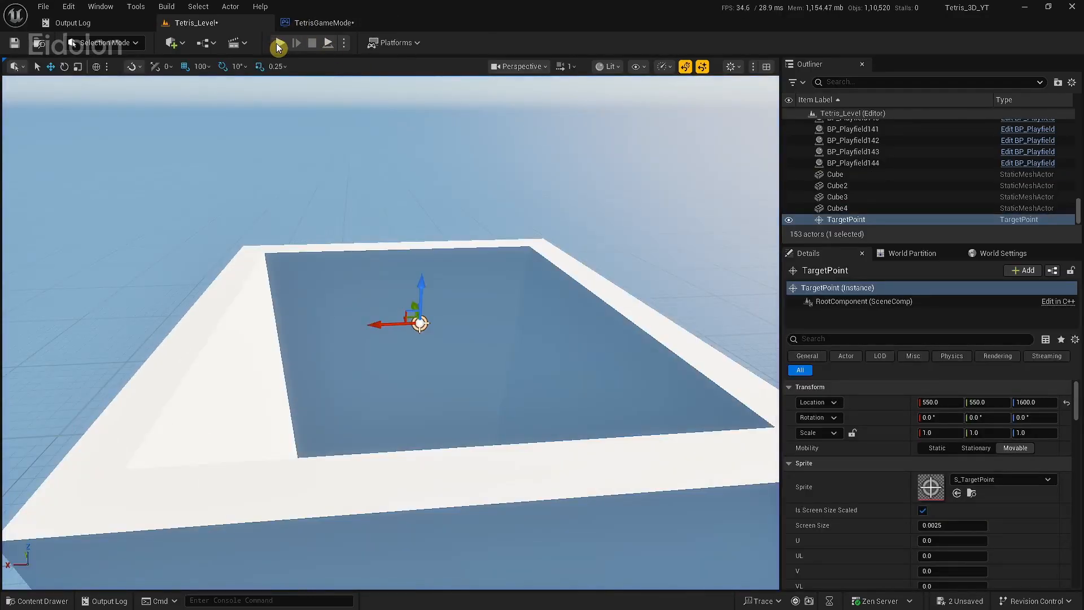
{"action": "left_click", "coordinate": [276, 43]}
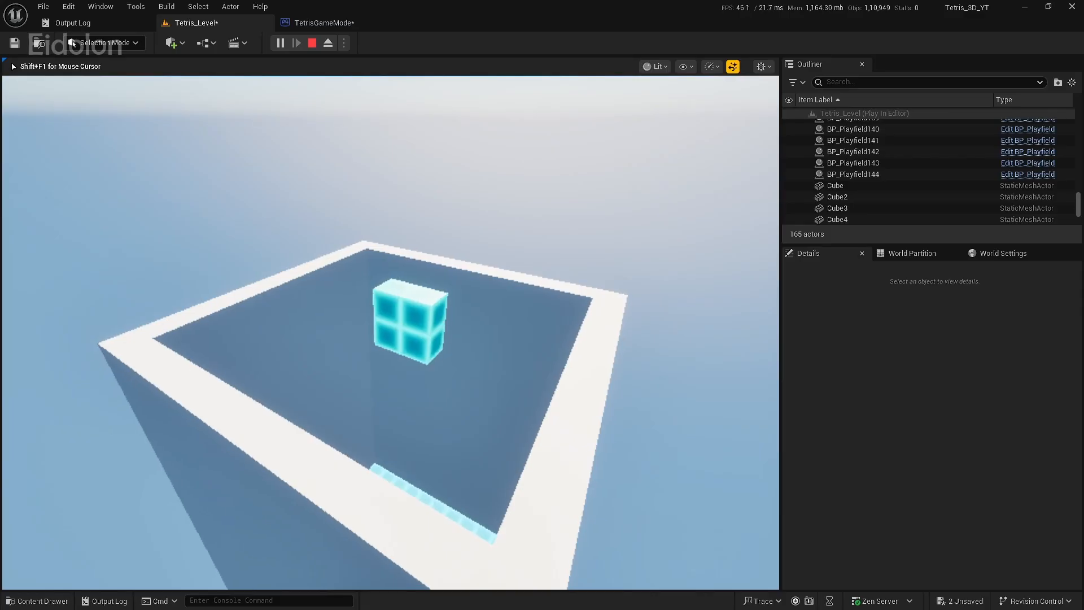
{"action": "key", "text": "Escape"}
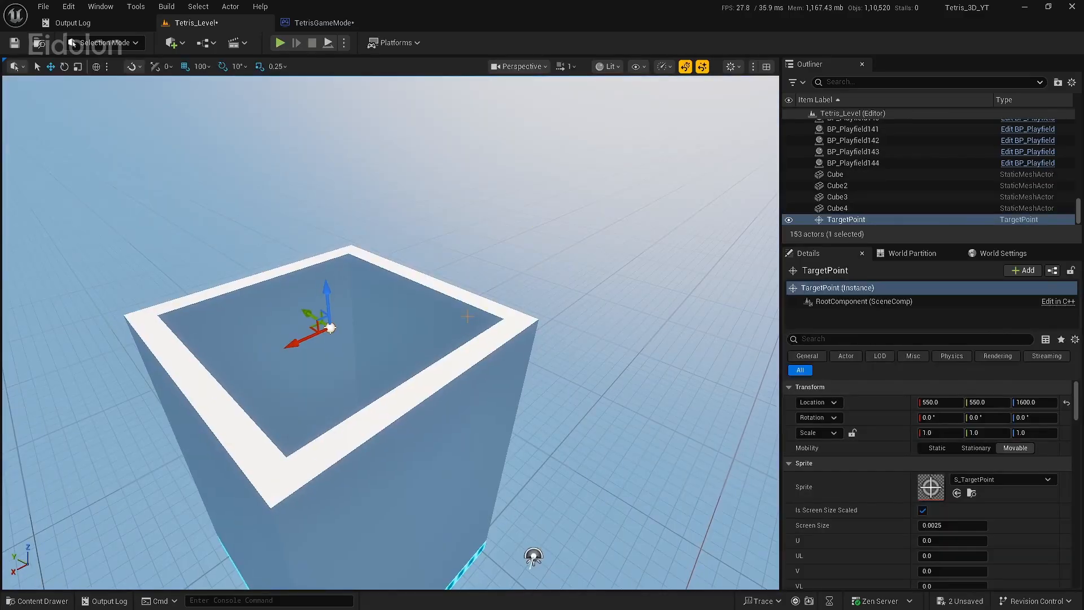
Step: Select the four playfield walls, Cube, Cube2, Cube3 and Cube4, and enable Actor Hidden In Game for them
{"action": "left_click", "coordinate": [467, 316]}
{"action": "left_click", "coordinate": [319, 314], "text": "ctrl"}
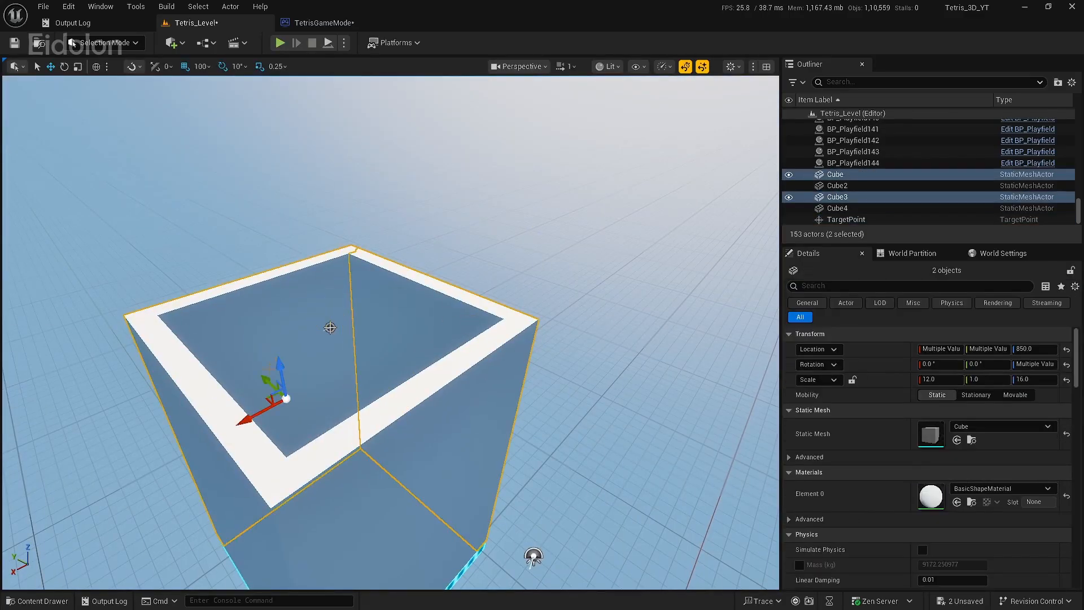
{"action": "left_click", "coordinate": [236, 436], "text": "ctrl"}
{"action": "left_click", "coordinate": [396, 498], "text": "ctrl"}
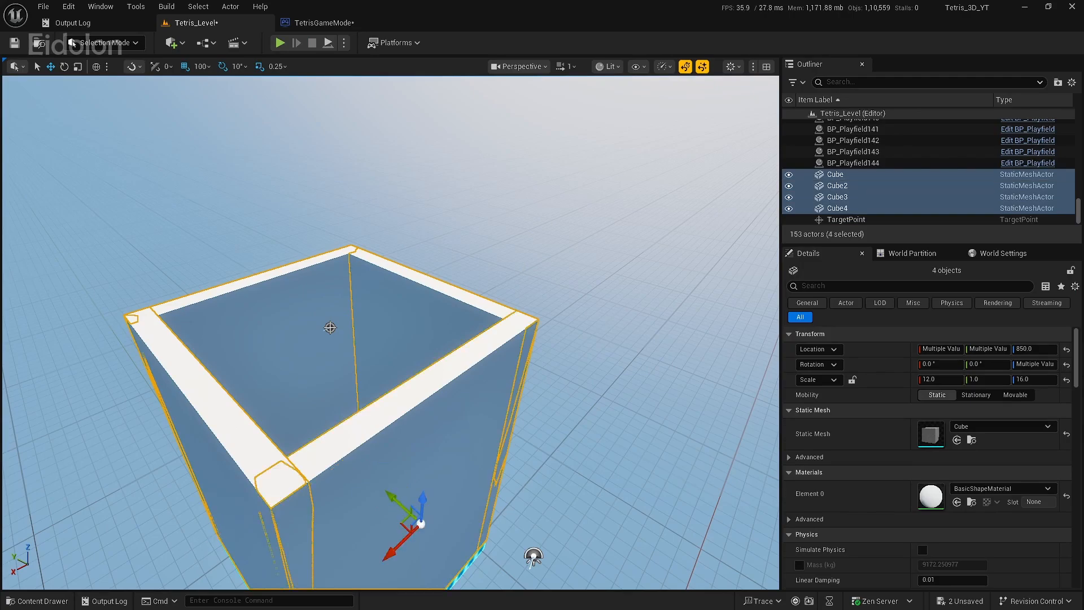
{"action": "left_click_drag", "start_coordinate": [396, 333], "coordinate": [520, 334], "text": "alt"}
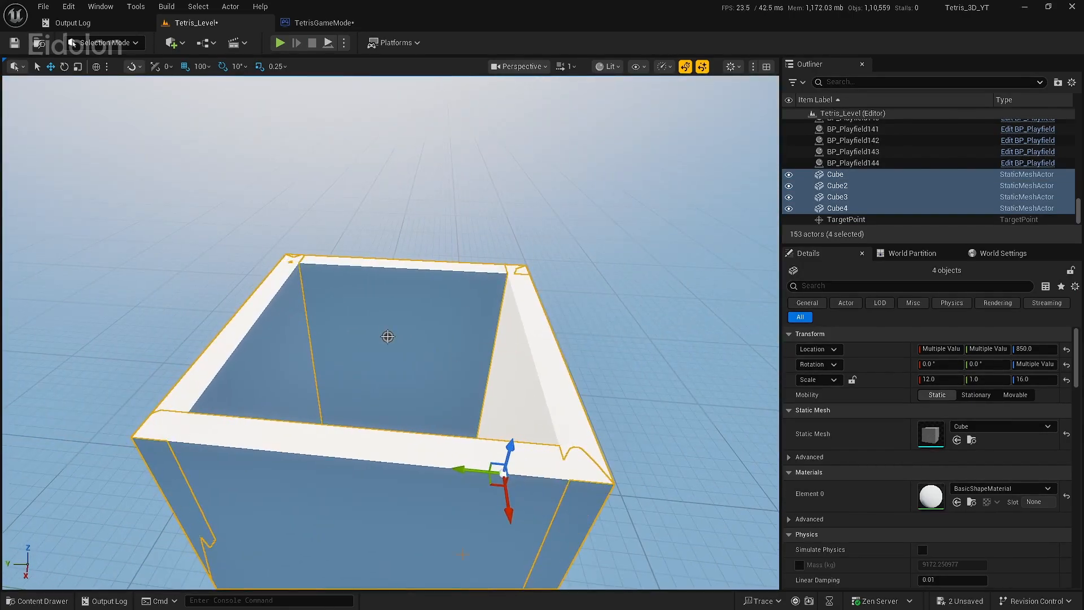
{"action": "scroll", "coordinate": [994, 446], "scroll_direction": "down", "scroll_amount": 15}
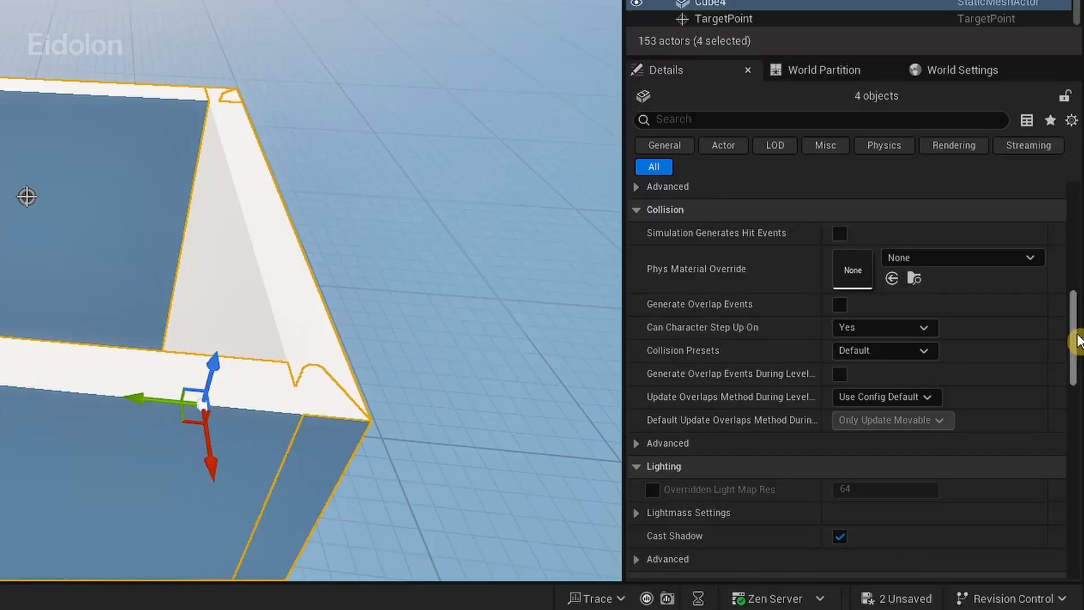
{"action": "scroll", "coordinate": [744, 424], "scroll_direction": "down", "scroll_amount": 6}
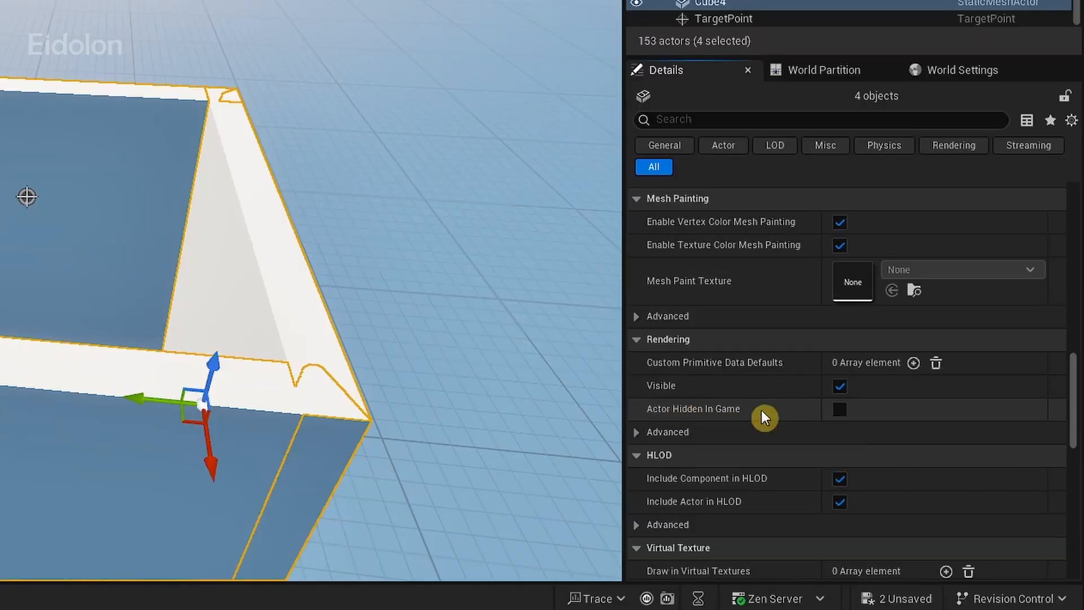
{"action": "left_click", "coordinate": [845, 413]}
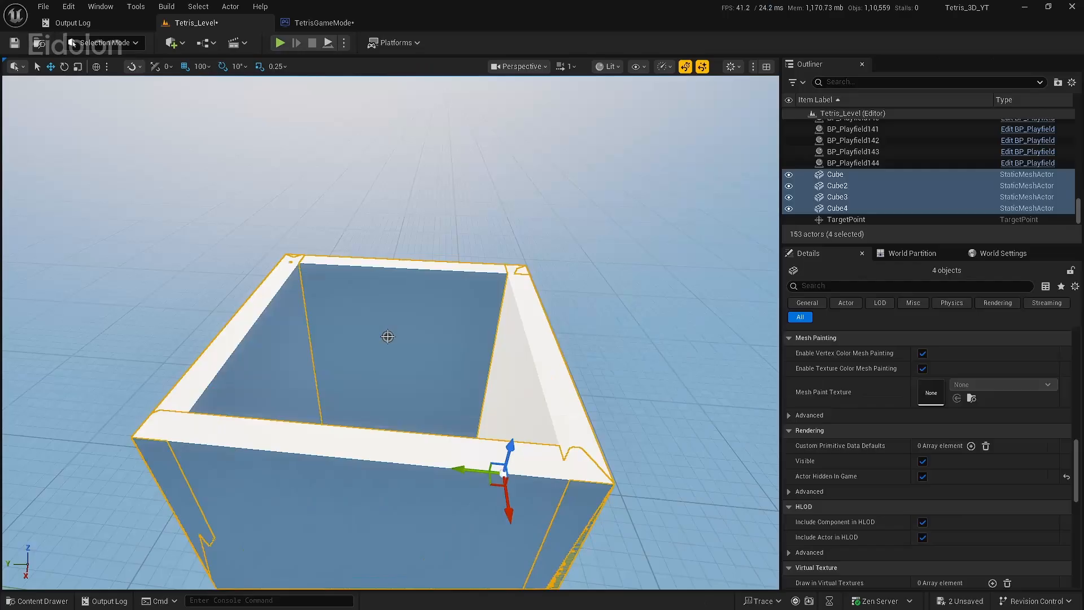
Step: Deselect the walls and play-test Tetris_Level to check how the playfield and spawned piece look in game, ending the run
{"action": "left_click", "coordinate": [356, 89]}
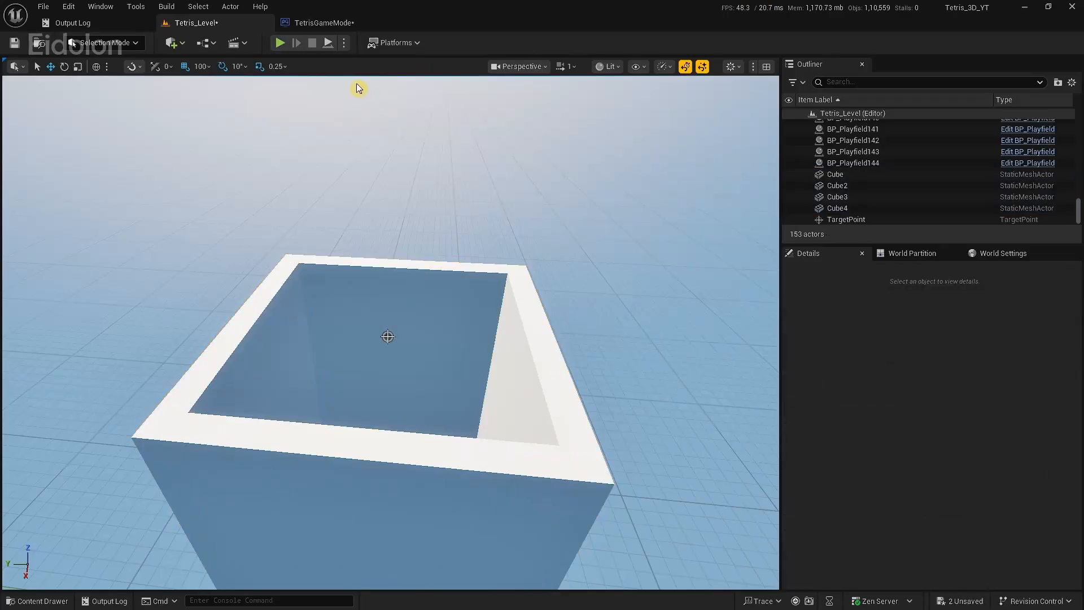
{"action": "left_click", "coordinate": [280, 43]}
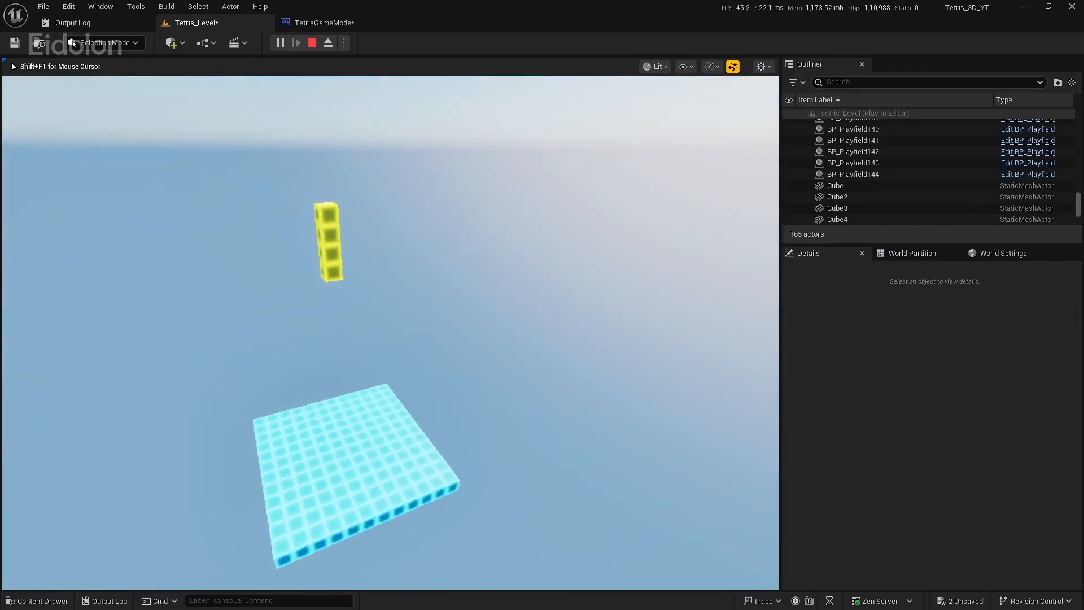
{"action": "key", "text": "Escape"}
Step: Compare the TetrominoPieces array entries in TetrisGameMode's SpawnNewPiece function with the Blueprints in the Tetromino_Pieces folder, and return to Tetris_Level
{"action": "left_click", "coordinate": [324, 23]}
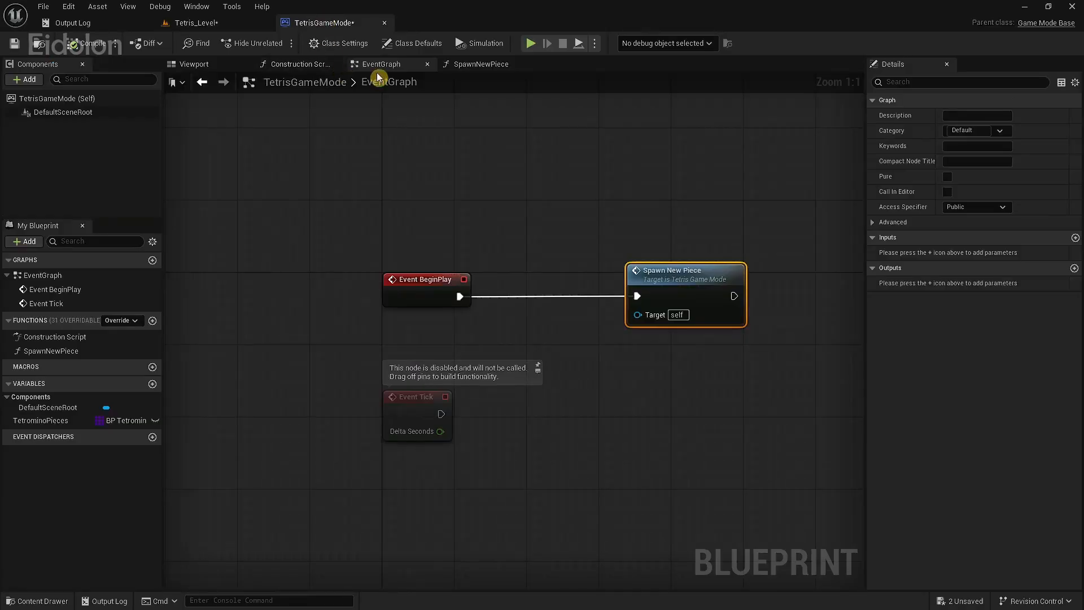
{"action": "left_click", "coordinate": [459, 65]}
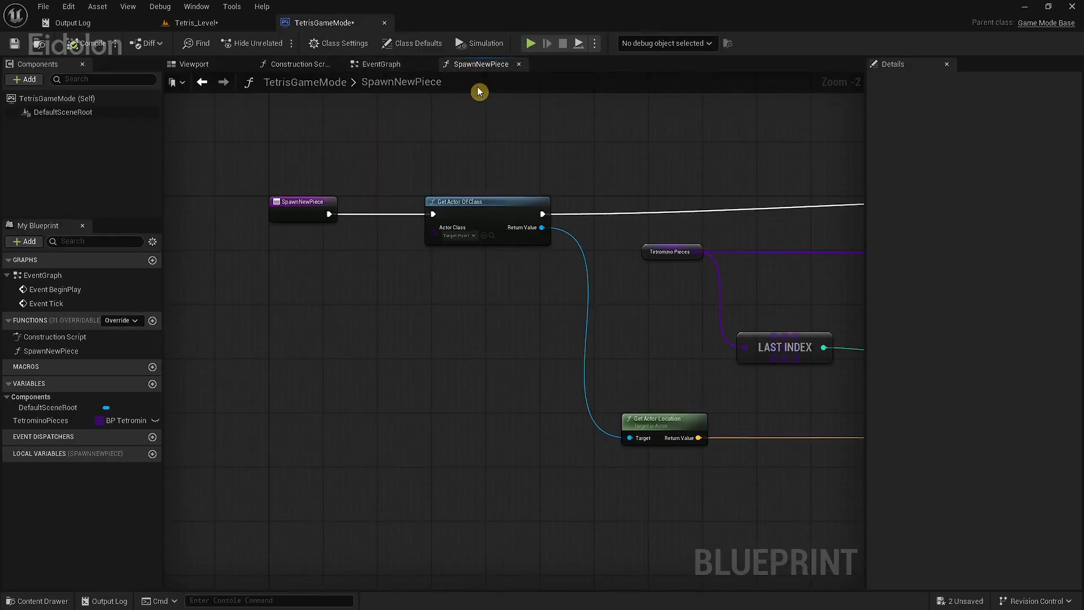
{"action": "right_click_drag", "start_coordinate": [549, 153], "coordinate": [569, 328]}
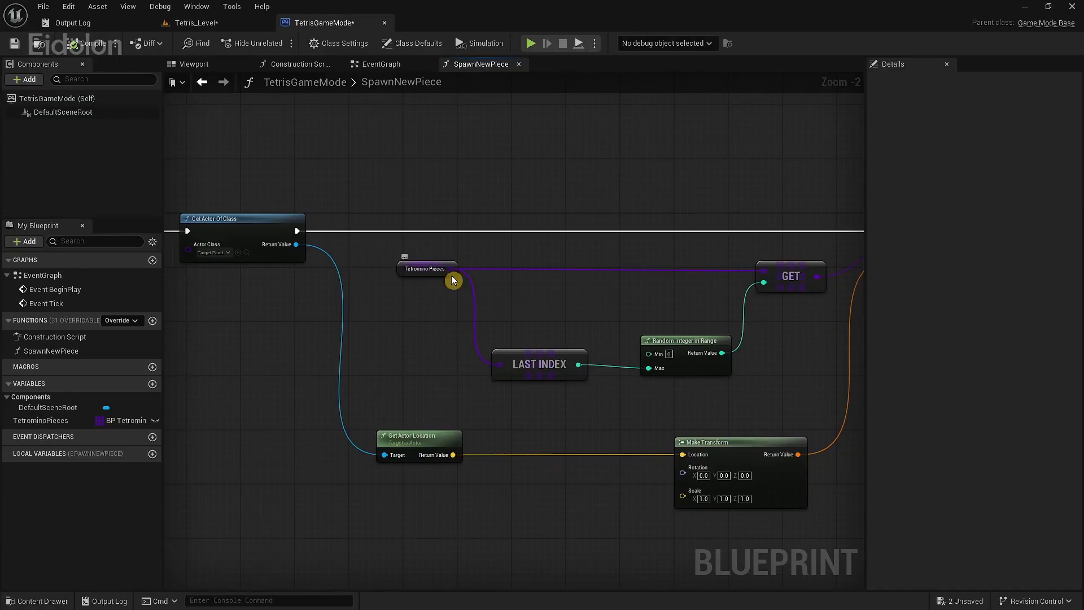
{"action": "left_click", "coordinate": [428, 269]}
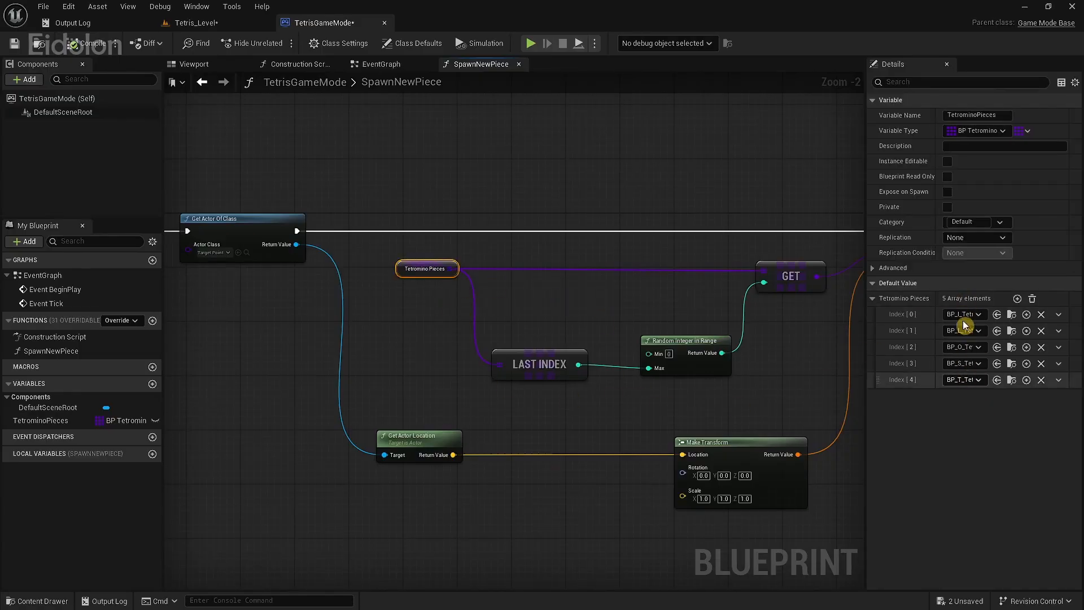
{"action": "left_click", "coordinate": [39, 602]}
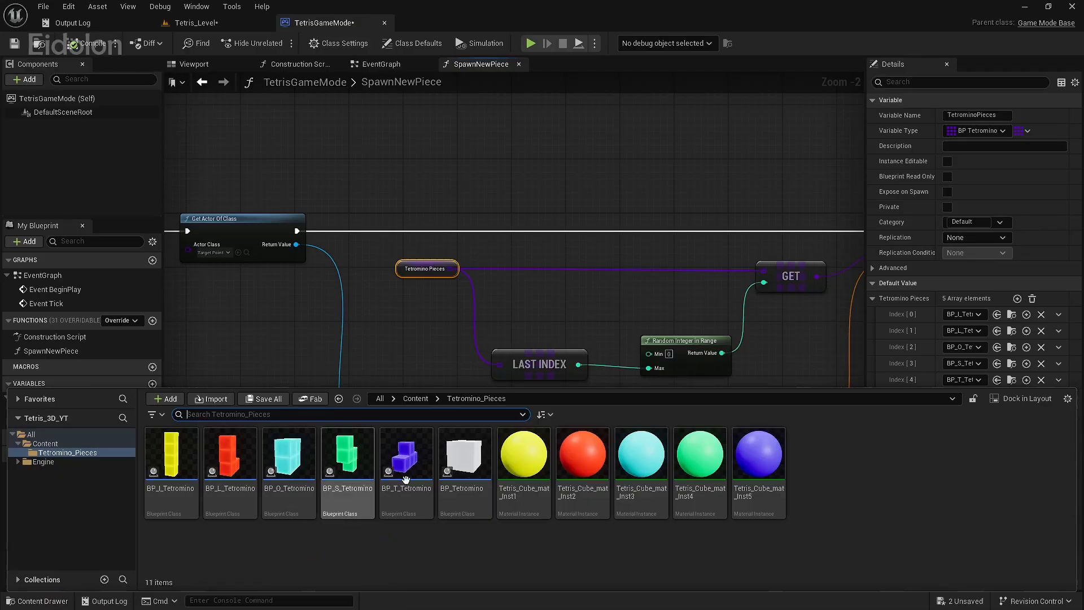
{"action": "left_click", "coordinate": [614, 287]}
{"action": "right_click_drag", "start_coordinate": [668, 331], "coordinate": [565, 338]}
{"action": "left_click", "coordinate": [197, 22]}
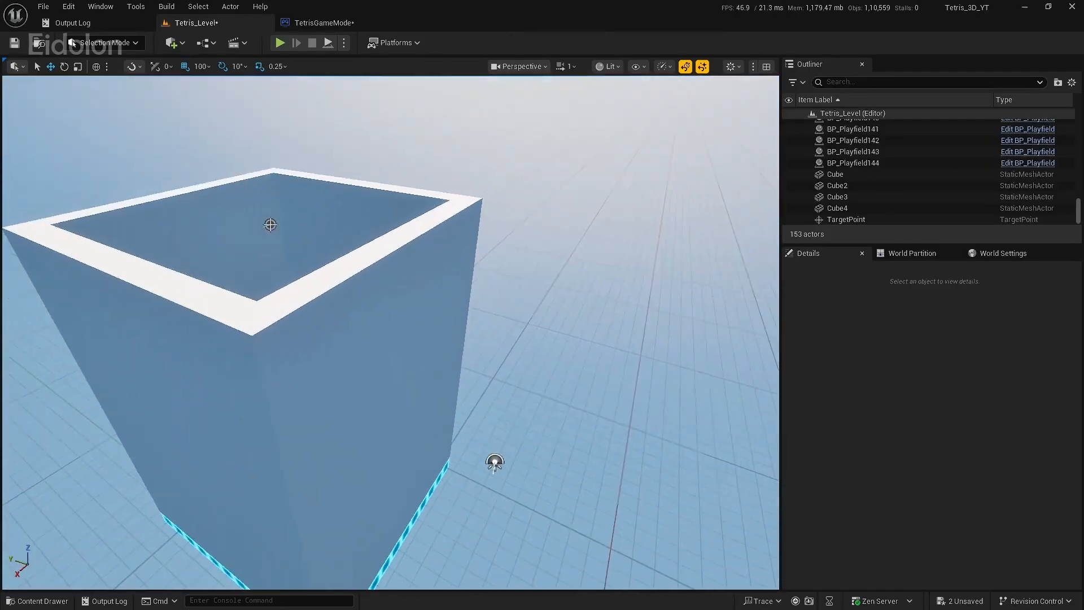
{"action": "right_click_drag", "start_coordinate": [391, 332], "coordinate": [370, 308]}
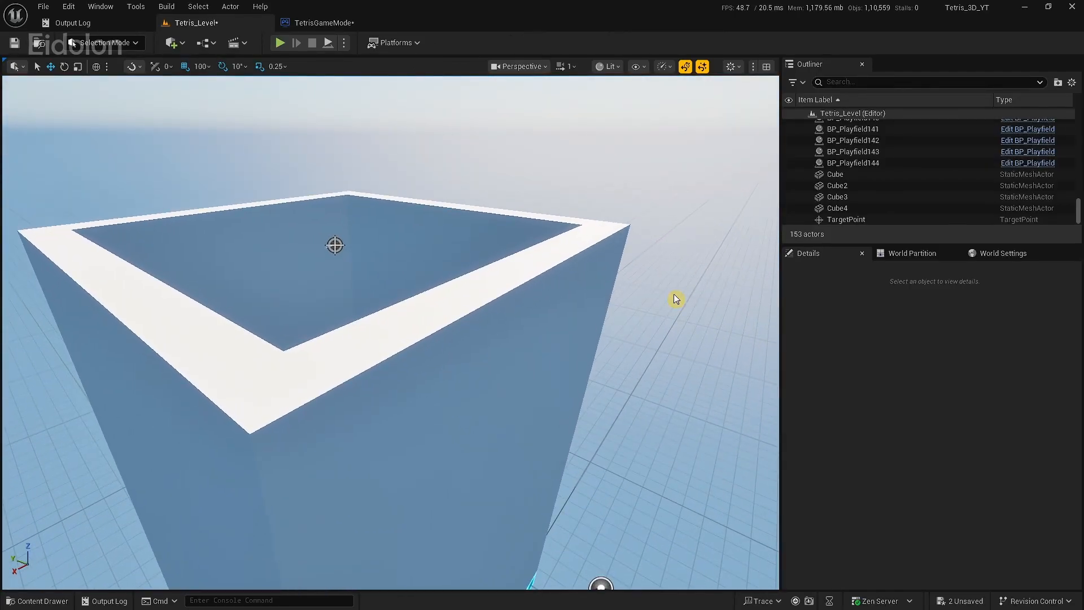